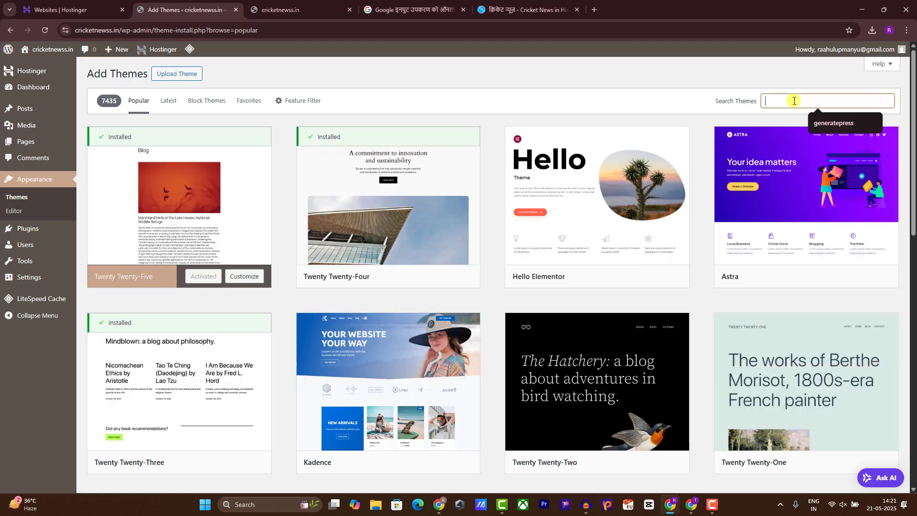
Step: Search the theme library for generatepress, install the GeneratePress theme and activate it
left_click(826, 122)
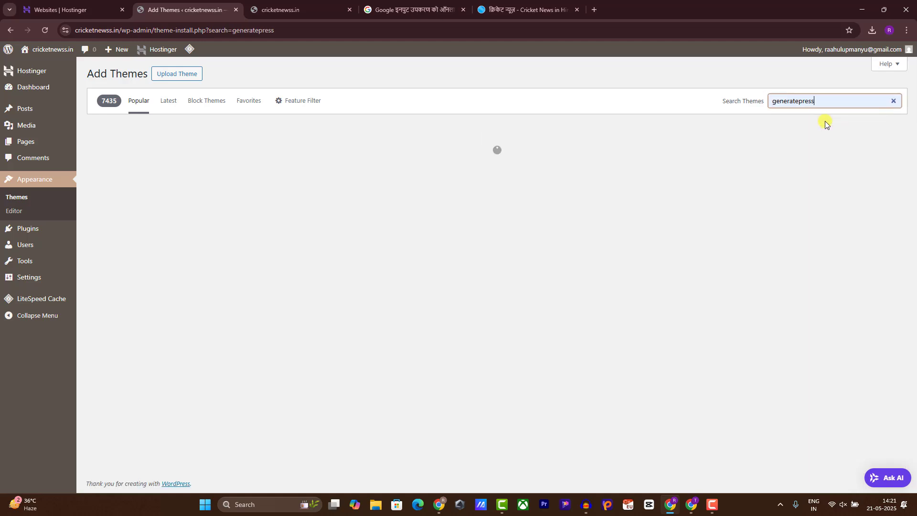
left_click(713, 504)
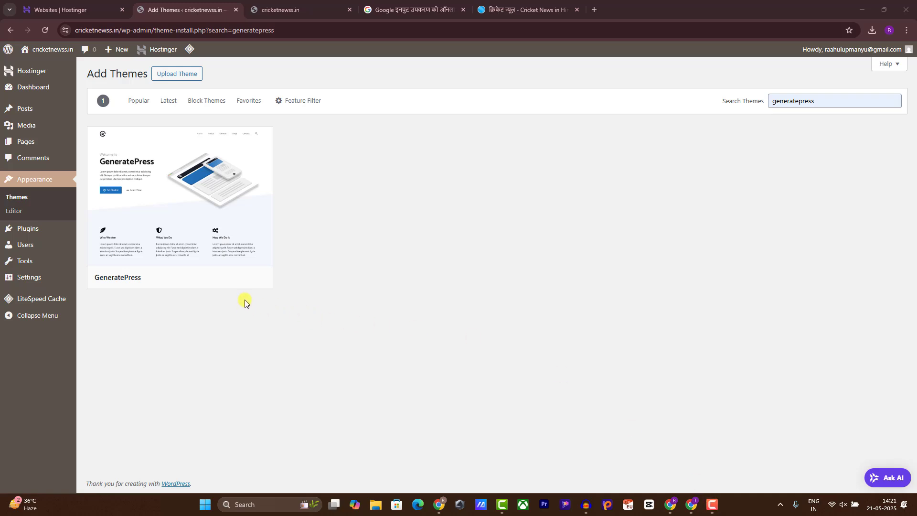
mouse_move(225, 199)
left_click(214, 276)
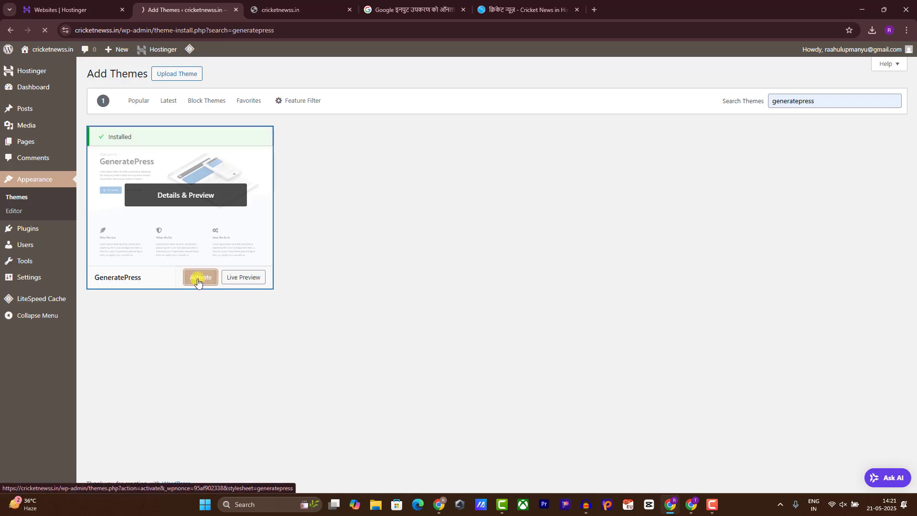
left_click(192, 278)
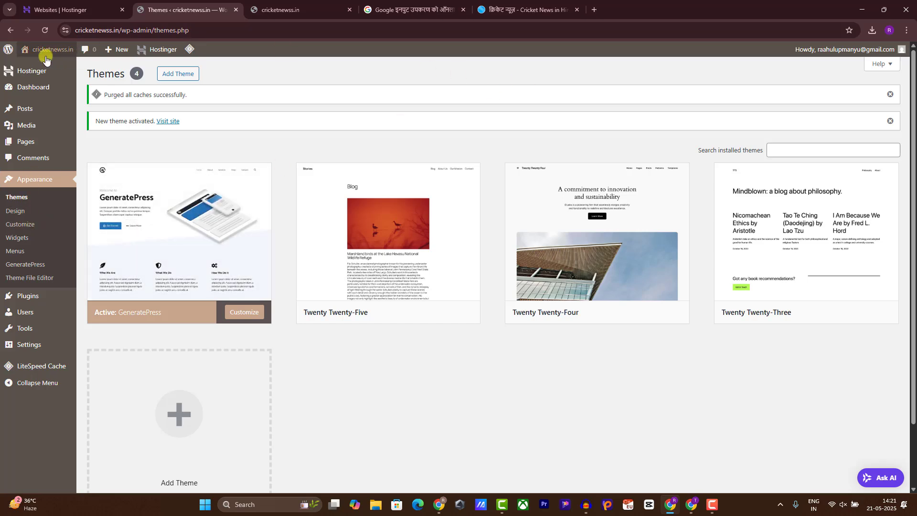
Step: Reload the cricketnewss.in front page to check the new theme, and return to the Themes admin page
left_click(281, 11)
left_click(44, 30)
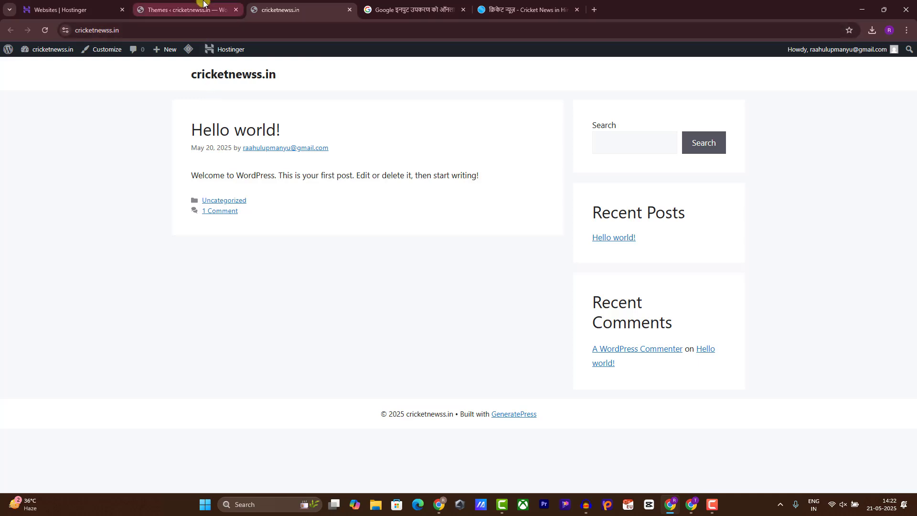
left_click(184, 10)
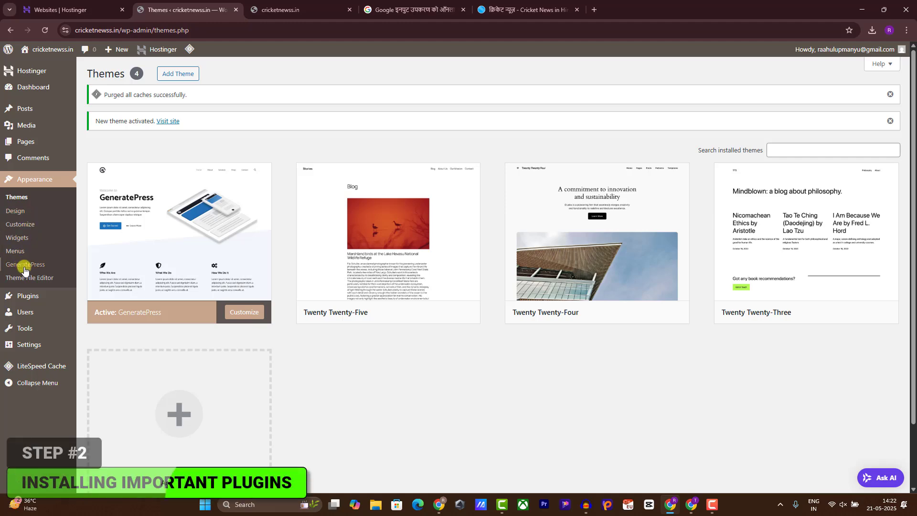
Step: Search the plugin directory for WP FORMS and install the WPForms form builder plugin
mouse_move(29, 298)
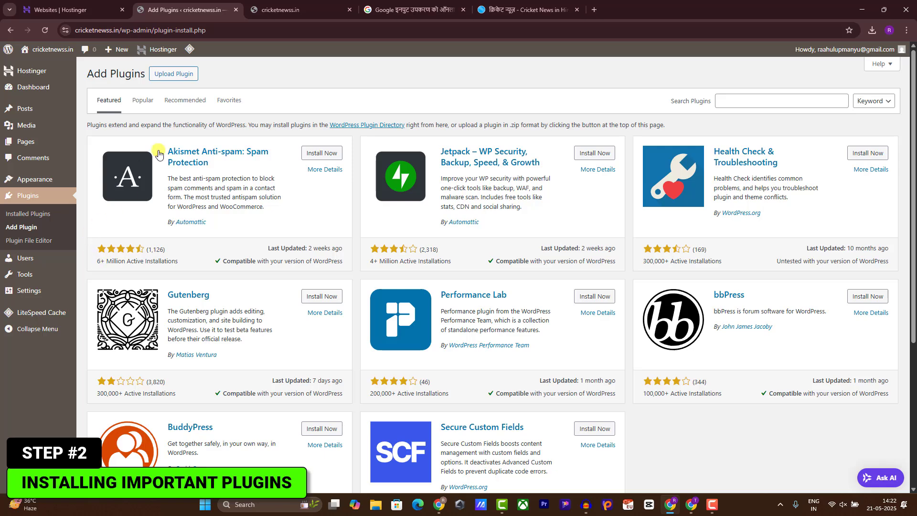
left_click(747, 100)
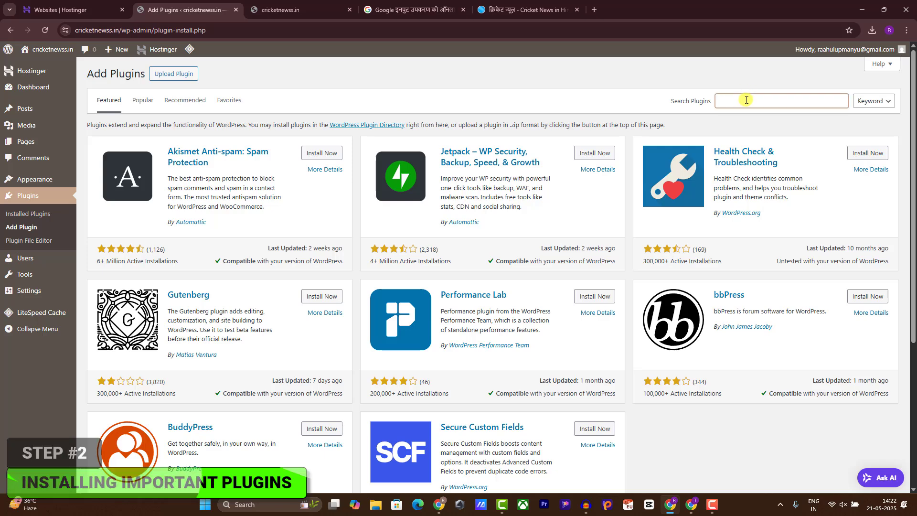
type("WP FORMS")
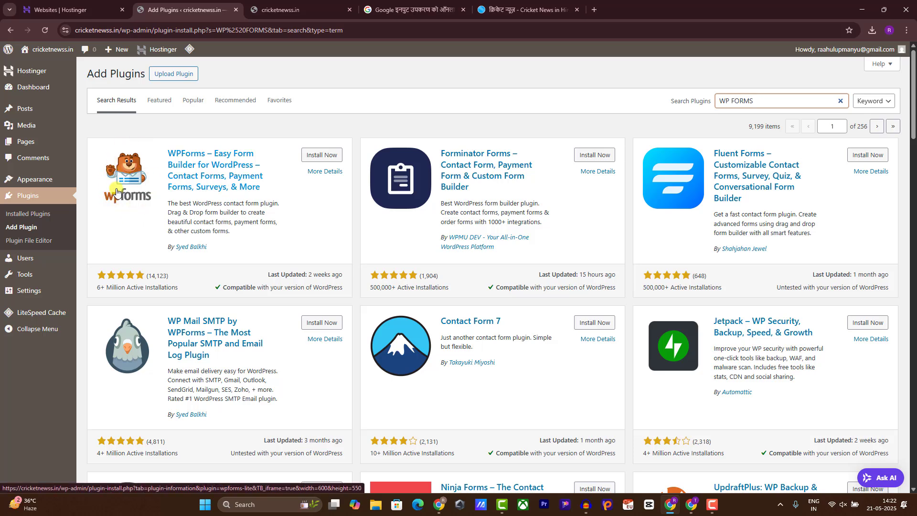
left_click(308, 156)
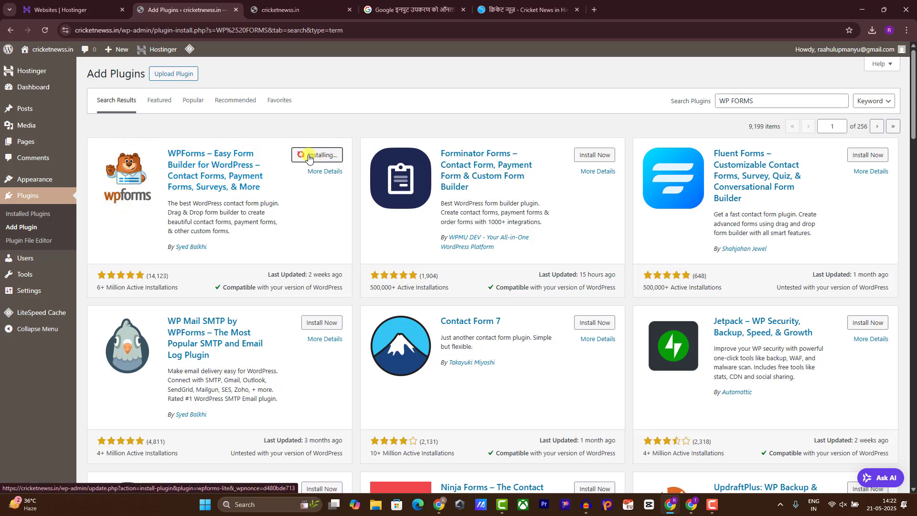
Step: Replace the plugin search with generateblocks and install the GenerateBlocks plugin
double_click(782, 102)
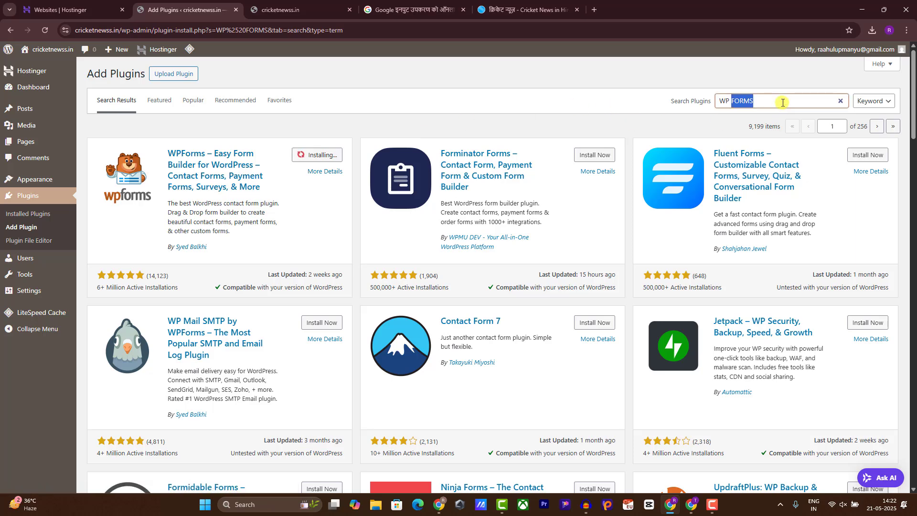
key("ctrl+a")
key("BackSpace")
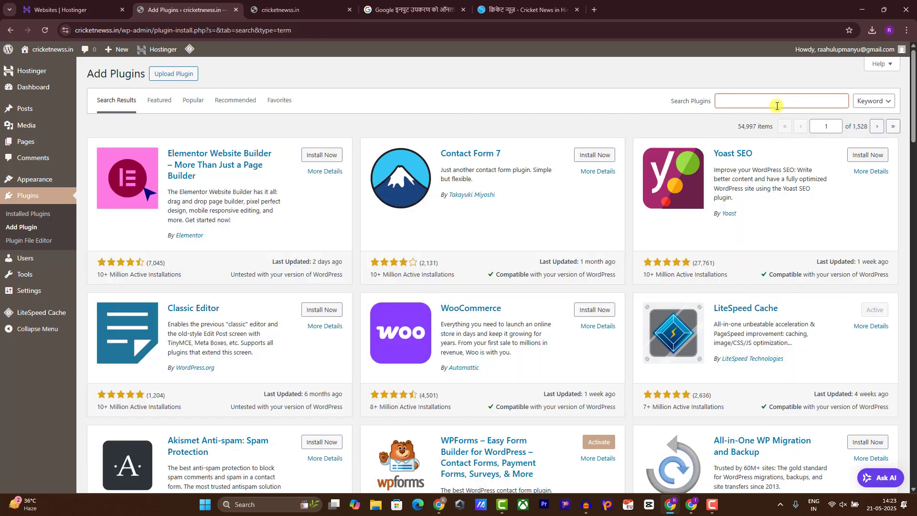
type("generateblocks")
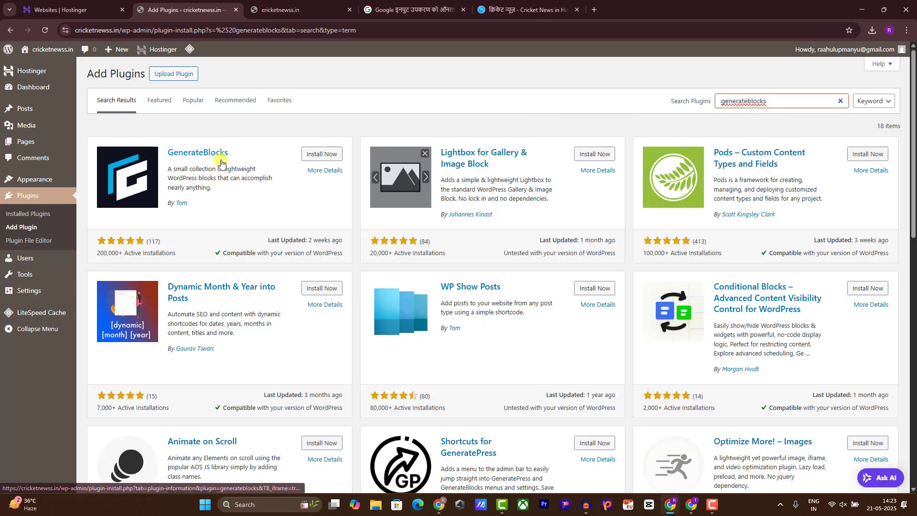
left_click(174, 204)
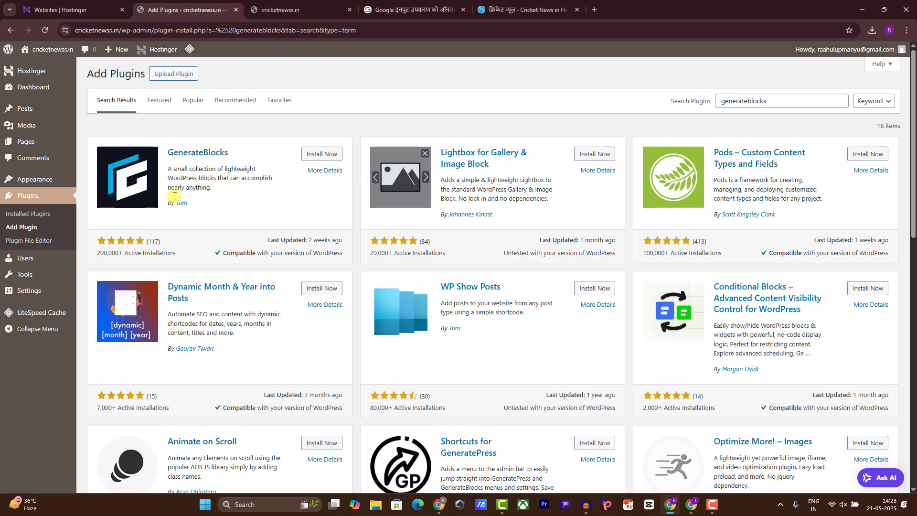
left_click(316, 154)
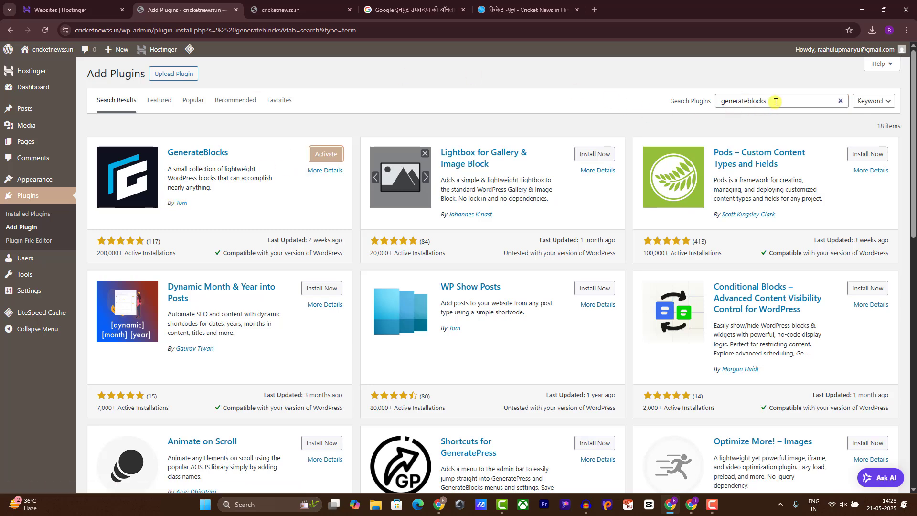
Step: Search the plugins for code snippets and install the Code Snippets plugin
left_click_drag(777, 97, 641, 106)
type("code snippets")
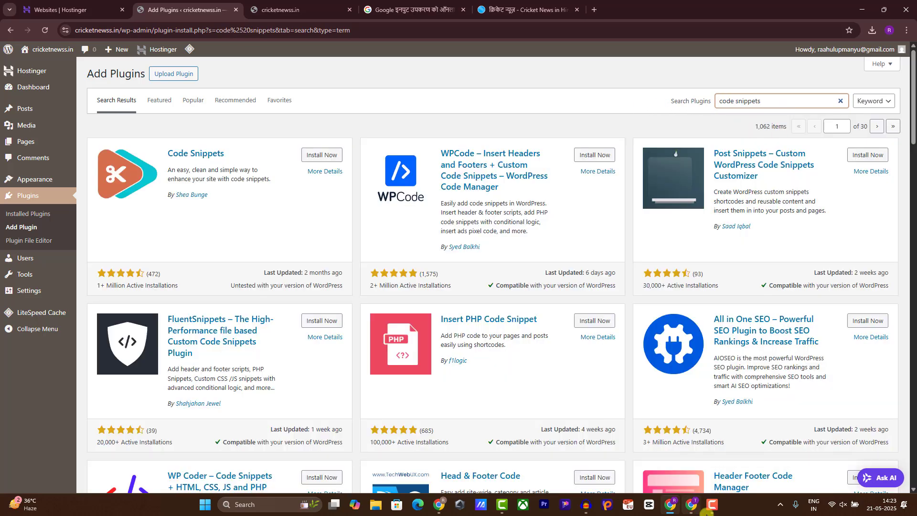
left_click(715, 509)
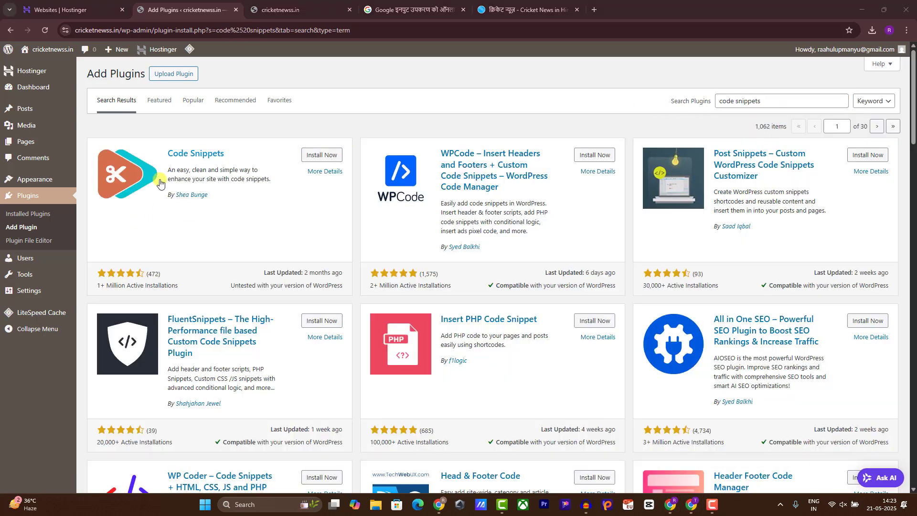
left_click(321, 154)
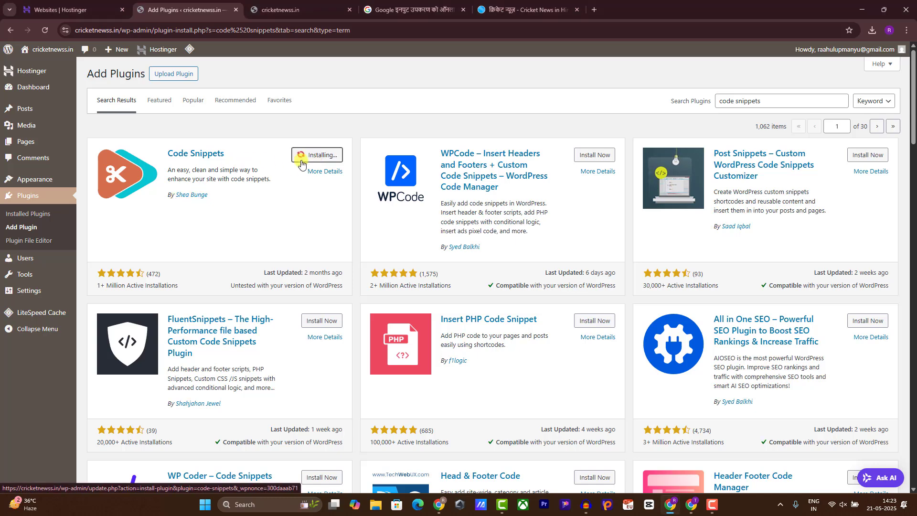
Step: Search the plugins for Regenerate thumbnail and install reGenerate Thumbnails Advanced by ShortPixel
triple_click(784, 97)
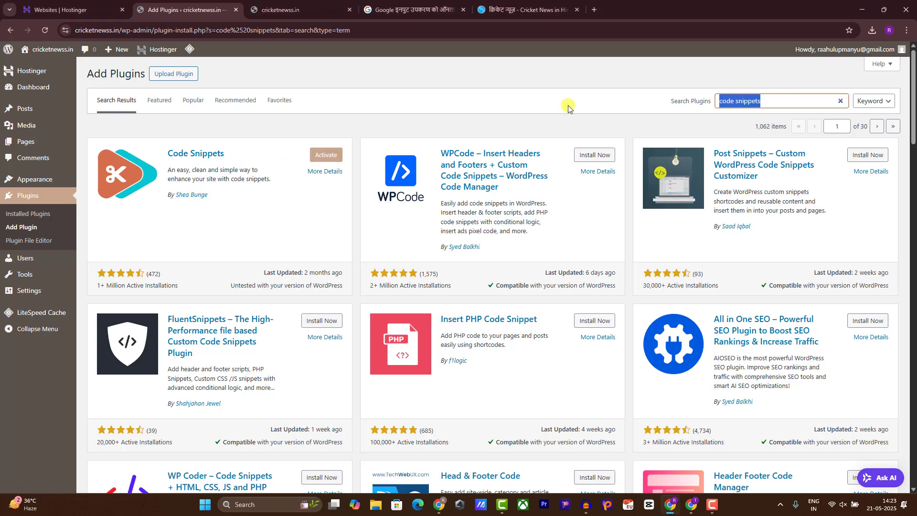
type("Regenerate thumbnail")
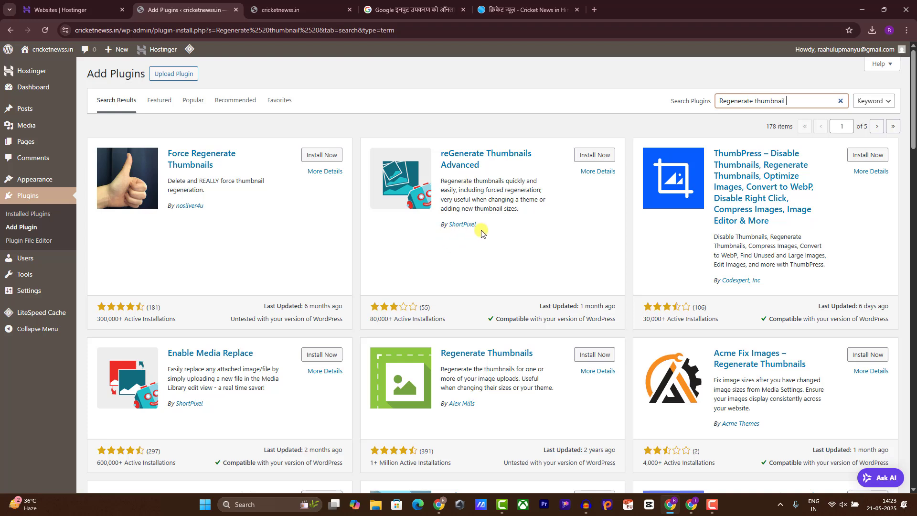
triple_click(460, 228)
left_click(601, 154)
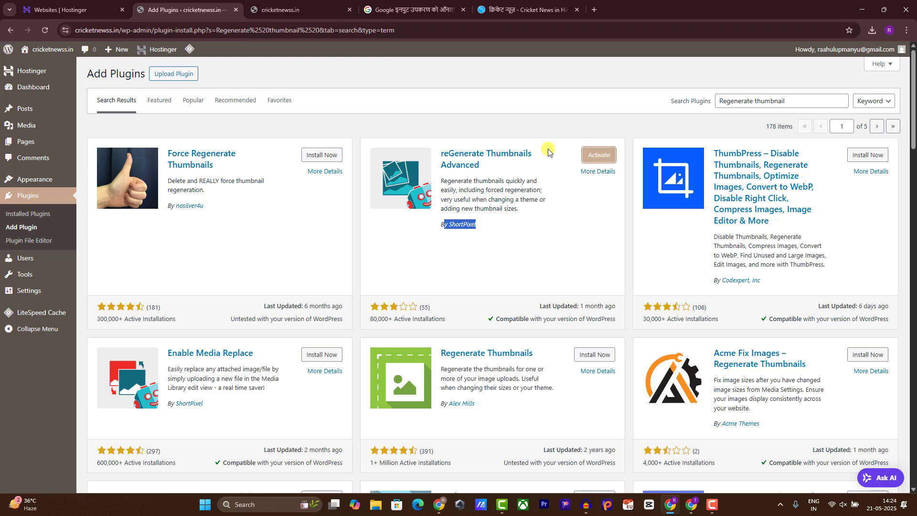
Step: Filter the installed plugins to the inactive ones and bulk-activate all of them
left_click(16, 216)
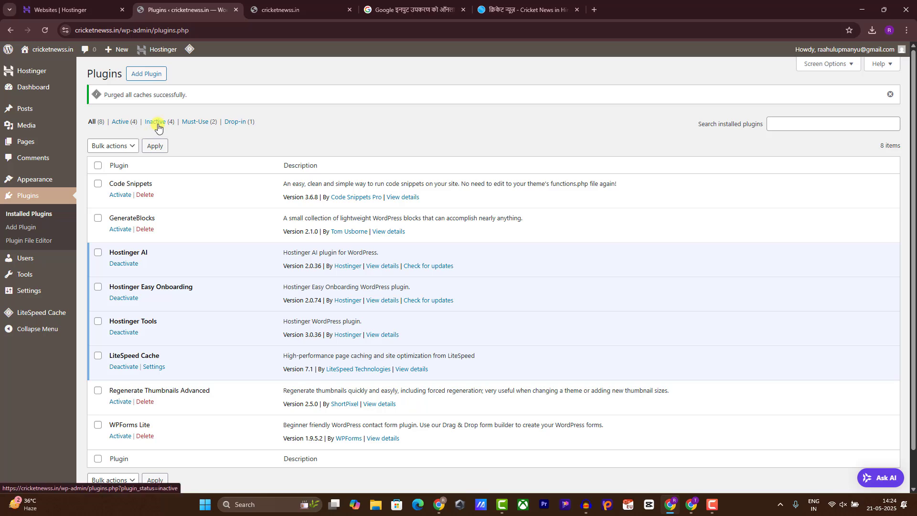
left_click(156, 122)
left_click(99, 137)
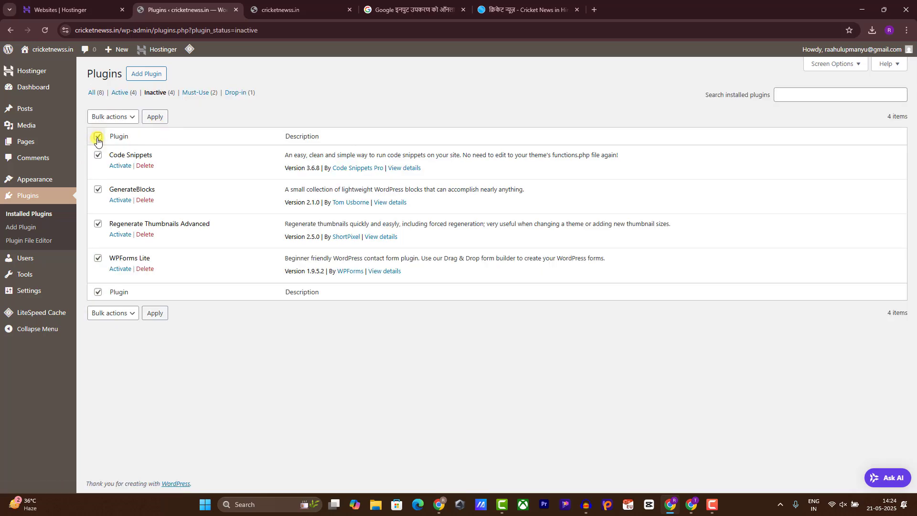
left_click(103, 117)
left_click(102, 140)
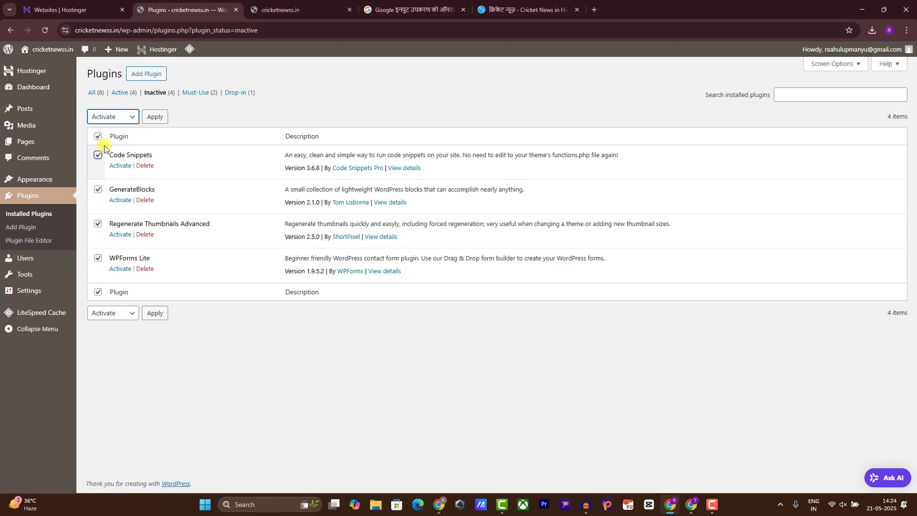
left_click(151, 118)
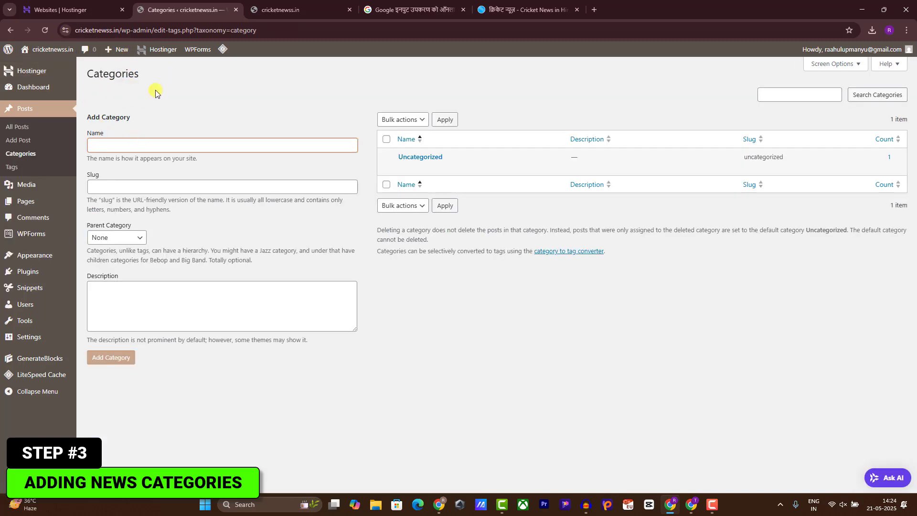
Step: Check the ESPNcricinfo Hindi news site's sections, and add a post category named Dream 11 with the slug dream11
left_click(551, 6)
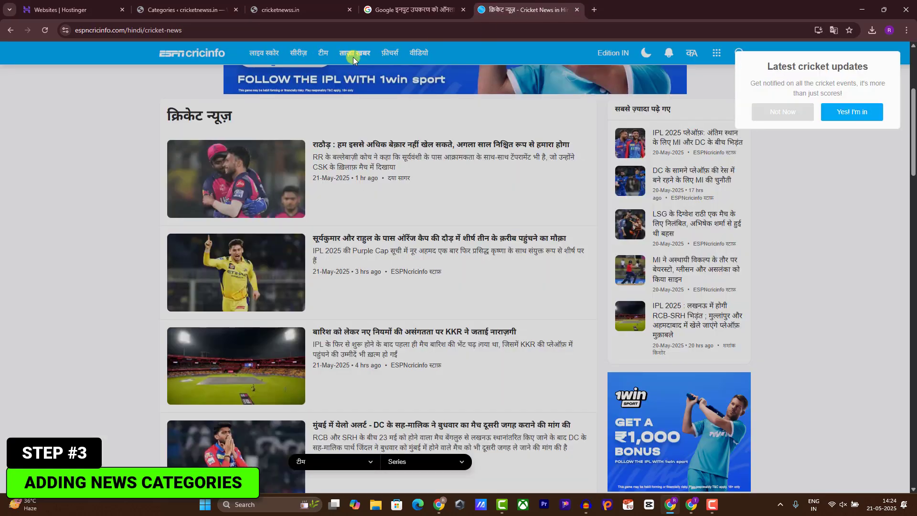
left_click(185, 10)
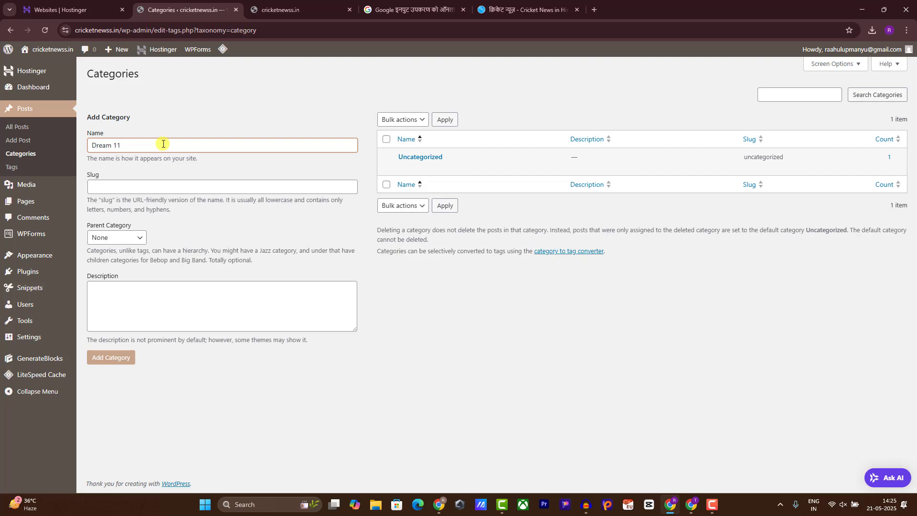
key("ctrl+a")
left_click(143, 181)
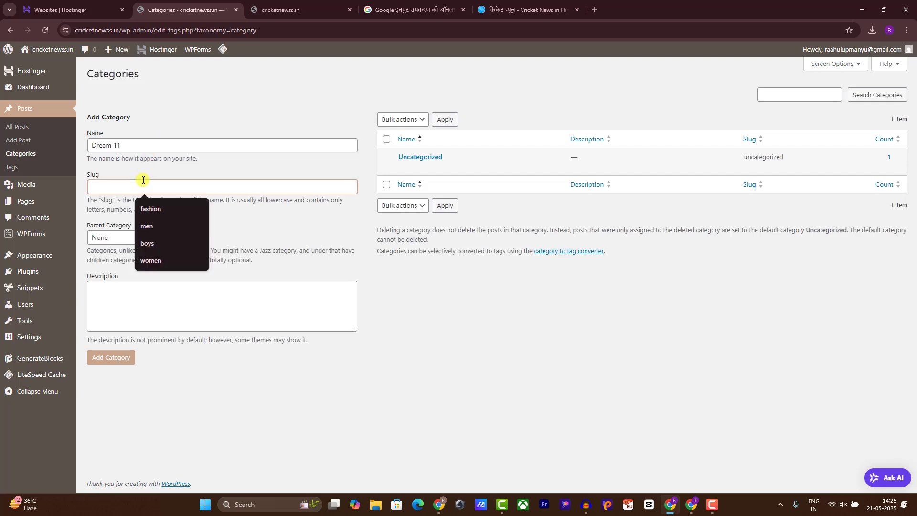
type("dream11")
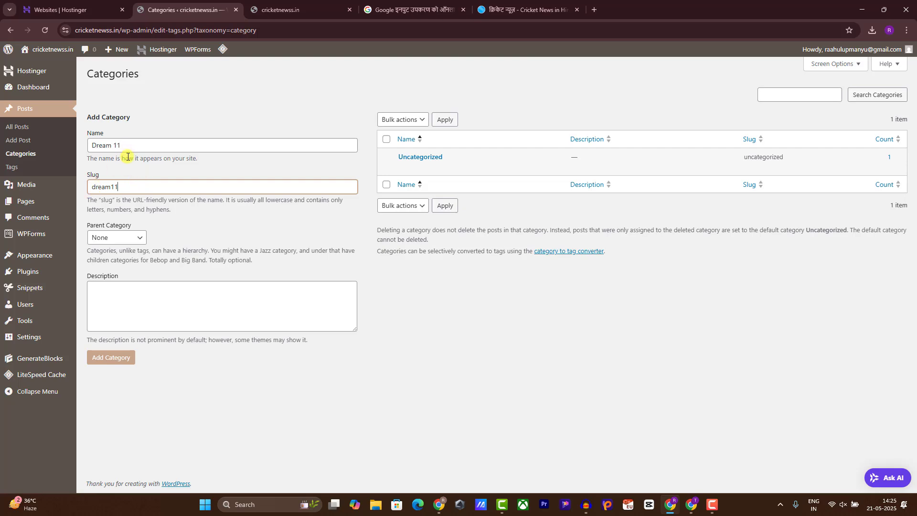
left_click_drag(134, 158, 86, 158)
left_click(131, 185)
left_click(127, 310)
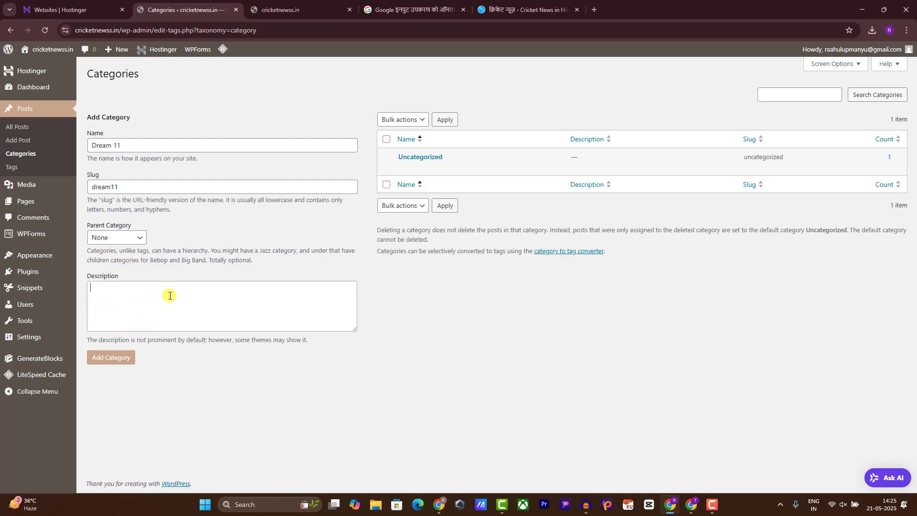
left_click(110, 359)
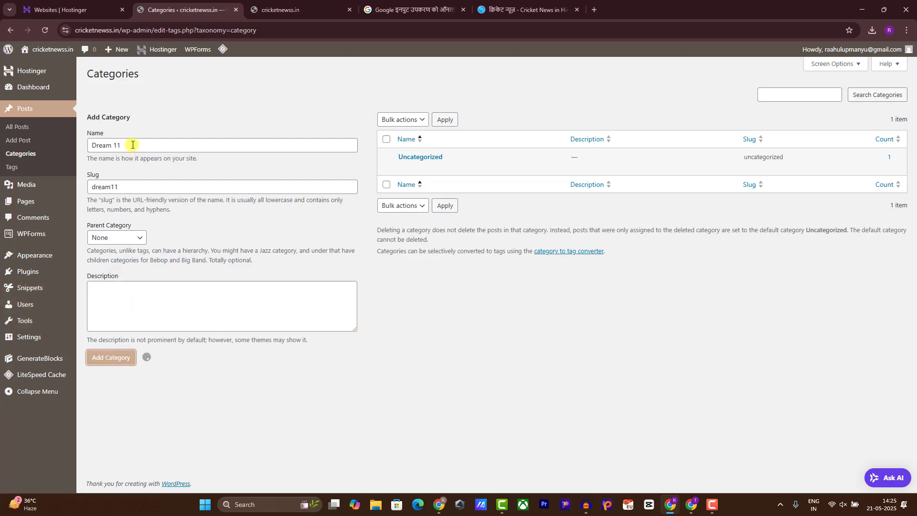
Step: Add a post category named Trending Now with the slug trending-now
left_click(119, 175)
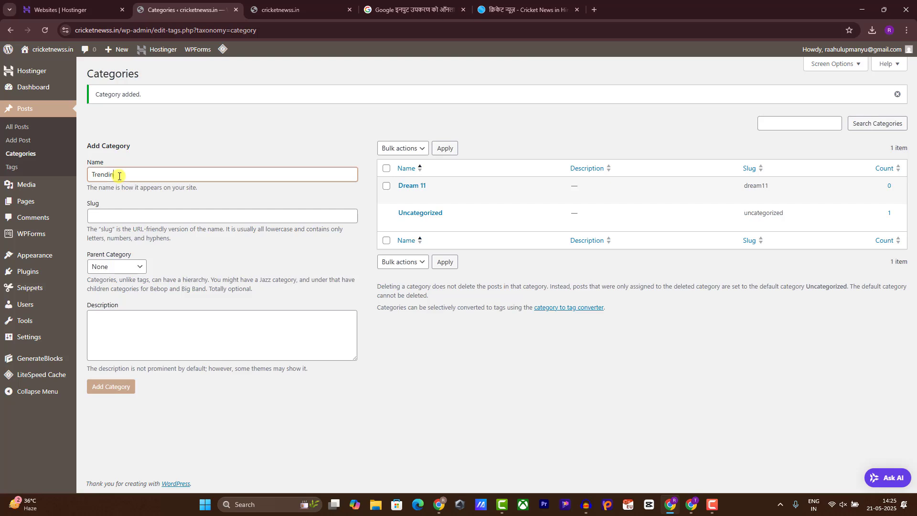
key("ctrl+a")
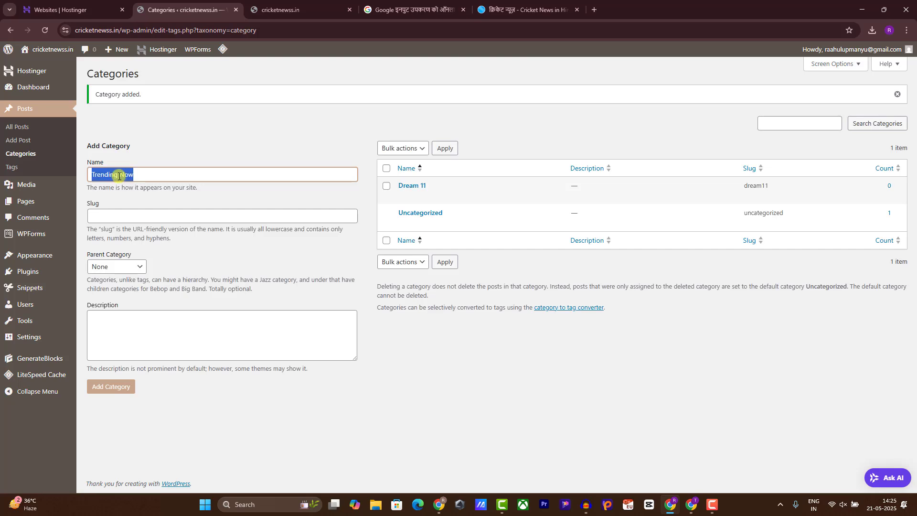
left_click(124, 215)
type("trending-now")
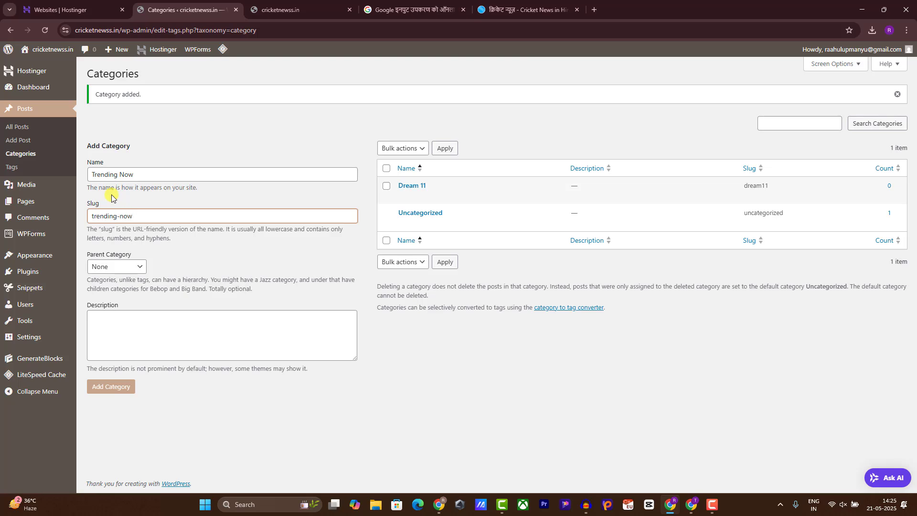
left_click(123, 321)
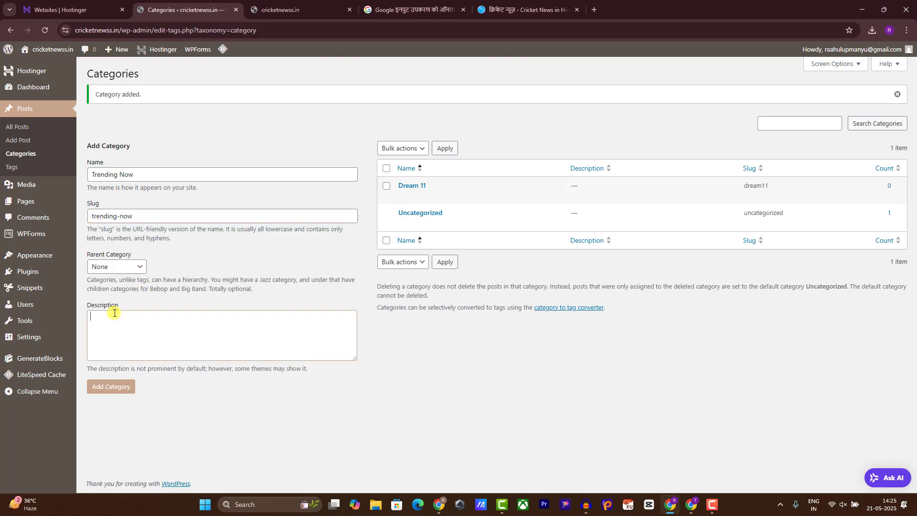
left_click(117, 391)
Step: Add a post category named Videos with the slug videos
left_click(151, 175)
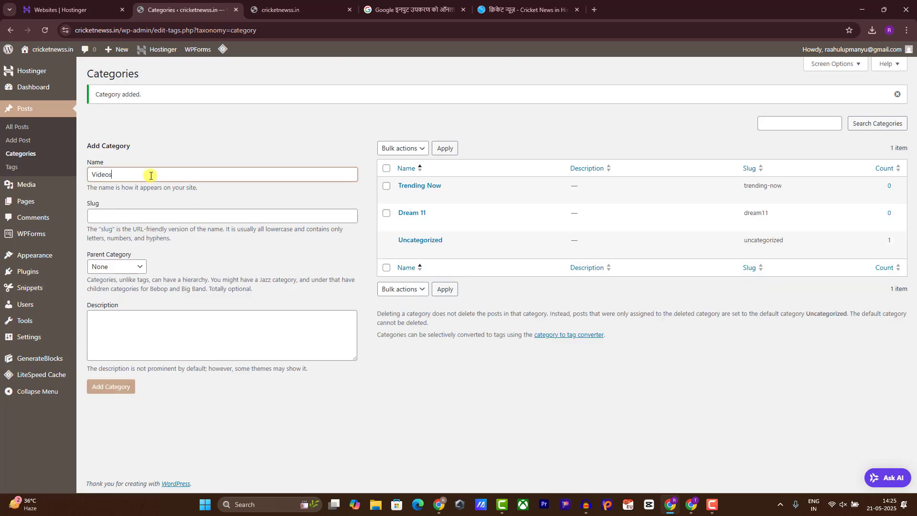
left_click(127, 215)
type("videos")
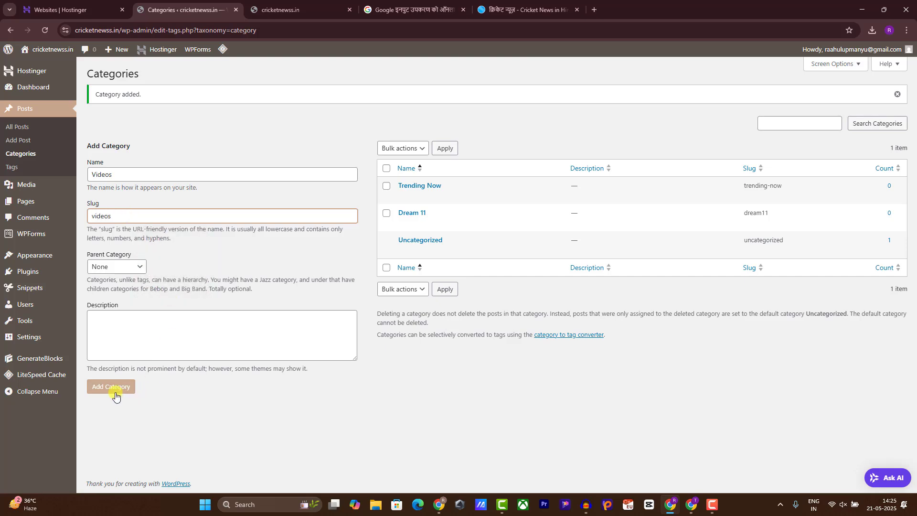
left_click(115, 392)
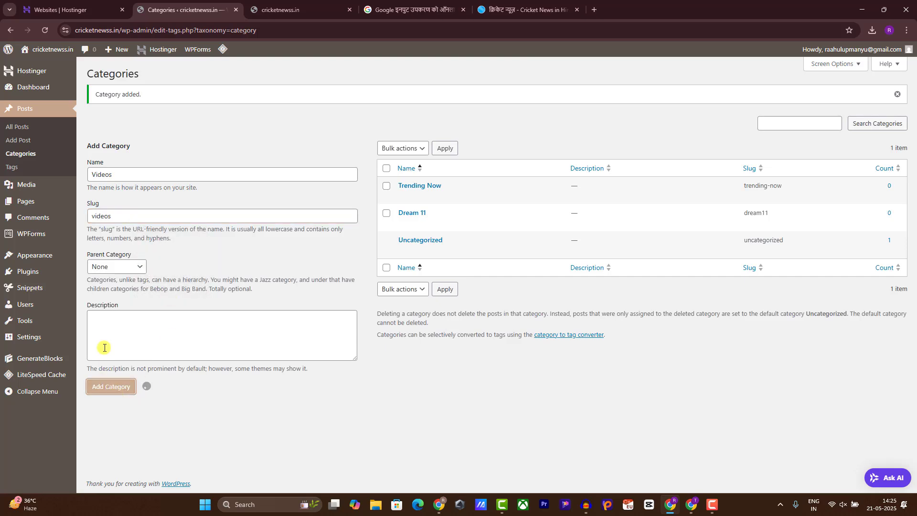
Step: Add a post category named IPL with the slug ipl
left_click(136, 175)
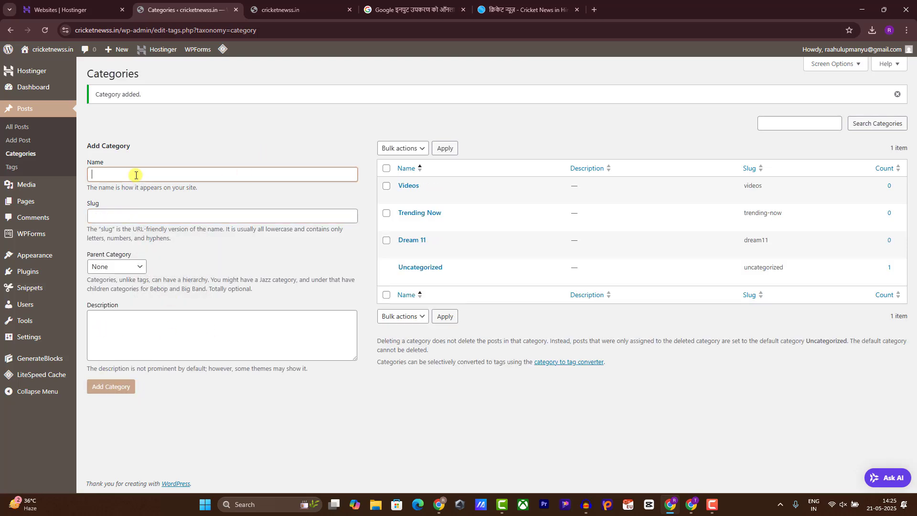
left_click(125, 216)
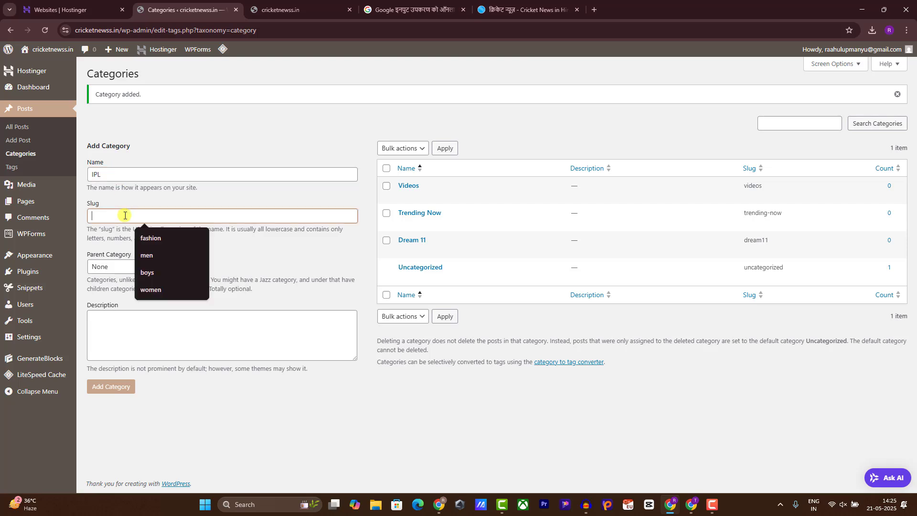
type("ipl")
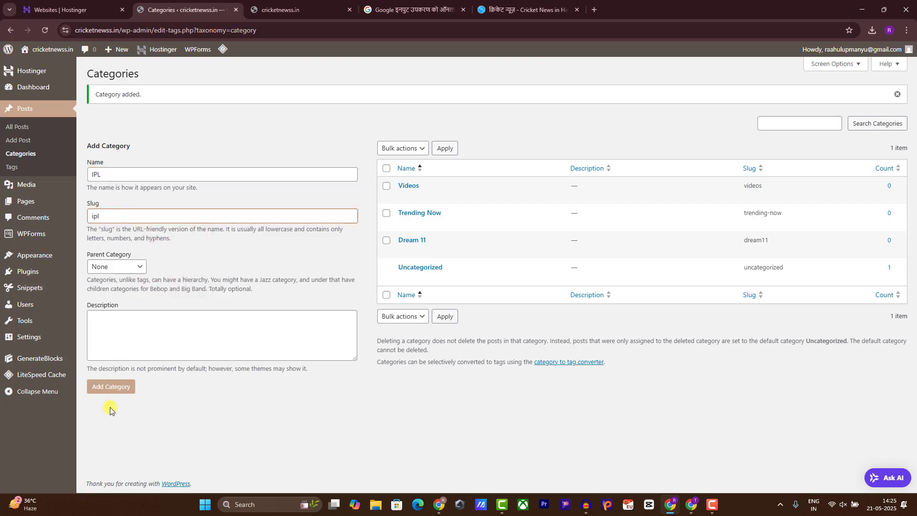
left_click(108, 389)
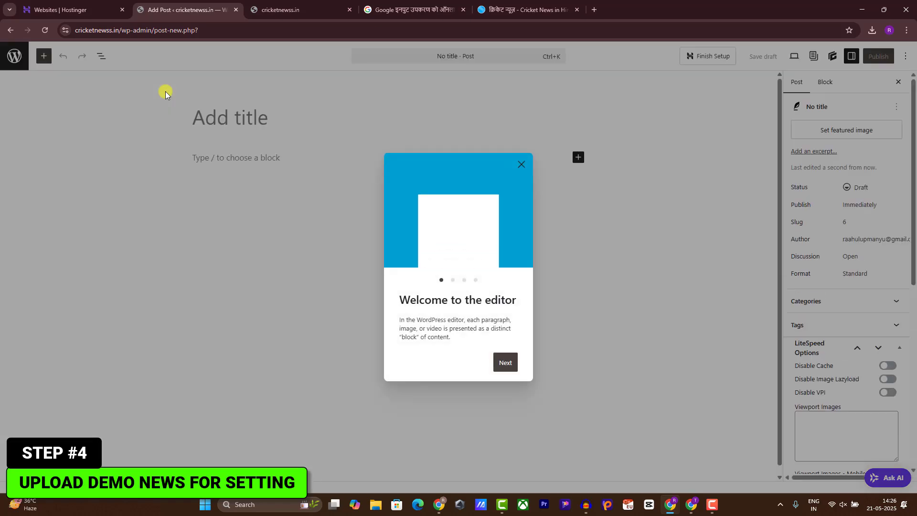
Step: Dismiss the post editor's welcome guide and open the first article on the ESPNcricinfo Hindi news page, declining its notification offer
left_click(522, 167)
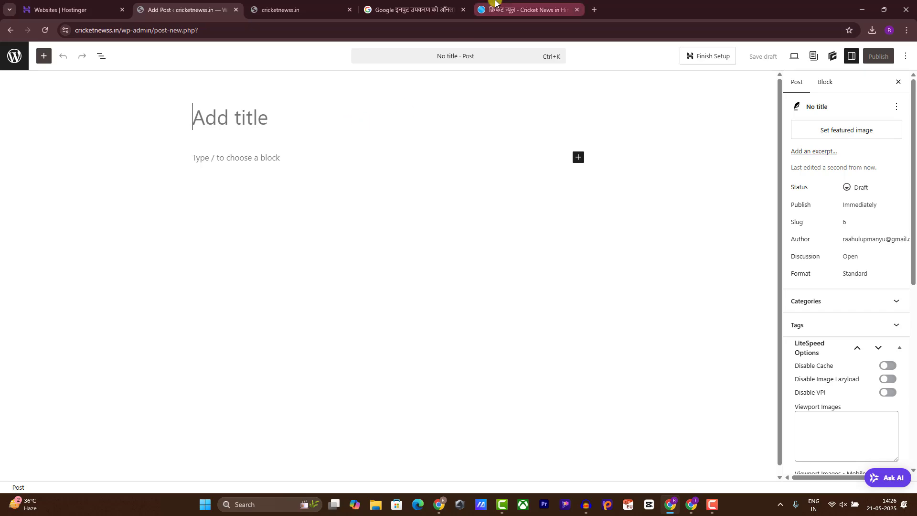
left_click(544, 5)
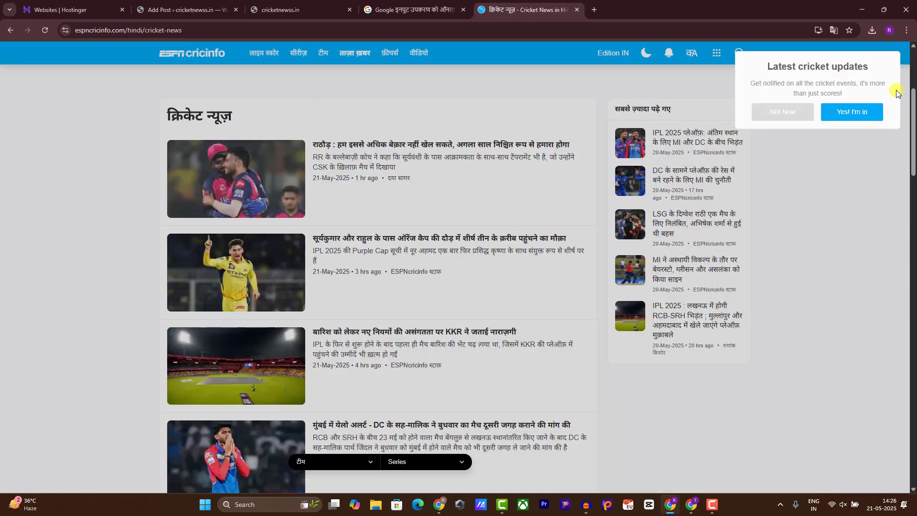
left_click(782, 112)
left_click(318, 144)
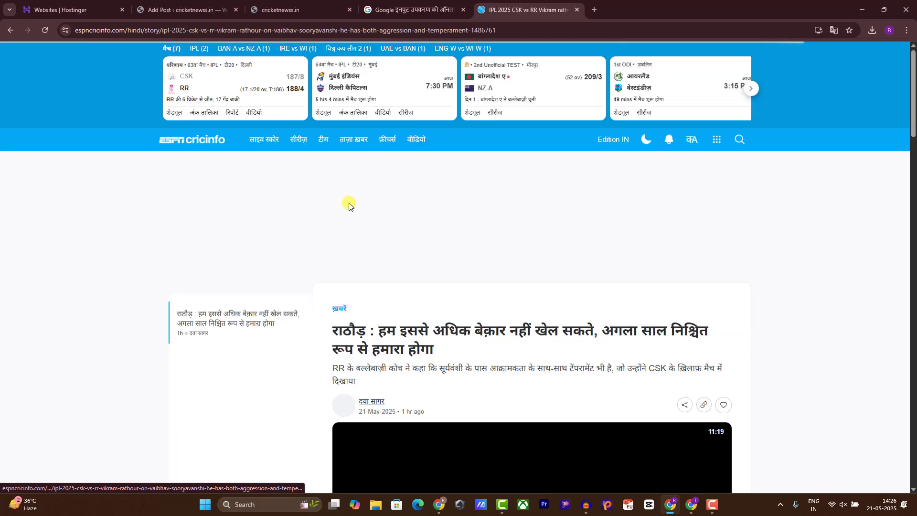
left_click(668, 129)
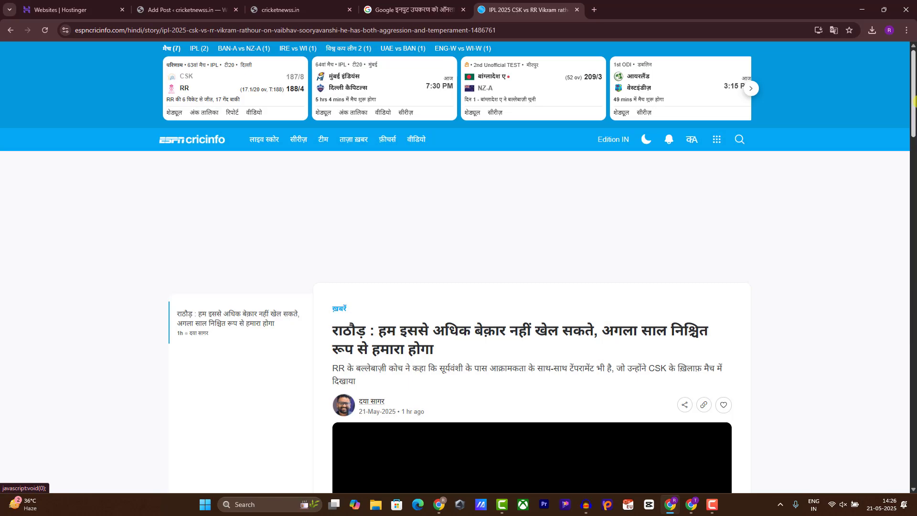
Step: Copy the article's headline, without the speaker's name before the colon, into the new post's title
scroll(913, 102, "down", 3)
left_click_drag(377, 165, 432, 182)
key("ctrl+c")
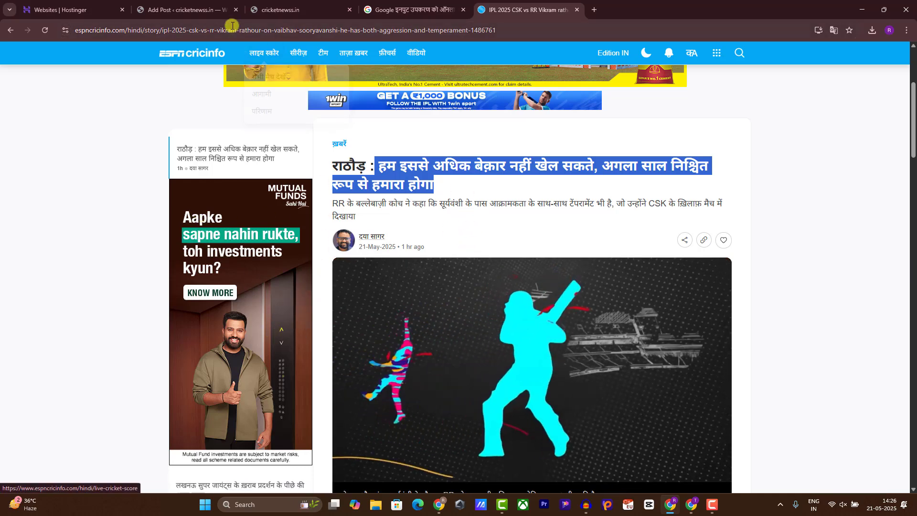
left_click(184, 9)
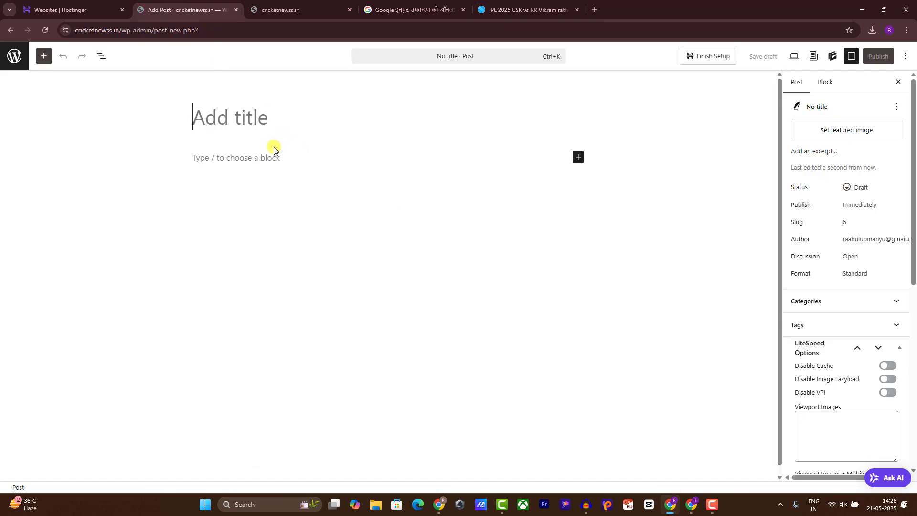
key("ctrl+v")
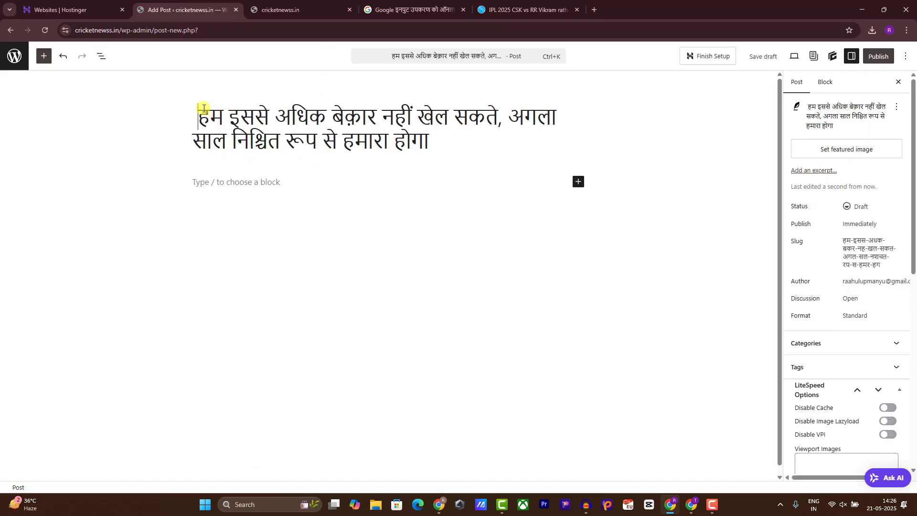
Step: Copy the article's second paragraph into the post body below the title and start an empty block after it
left_click(525, 9)
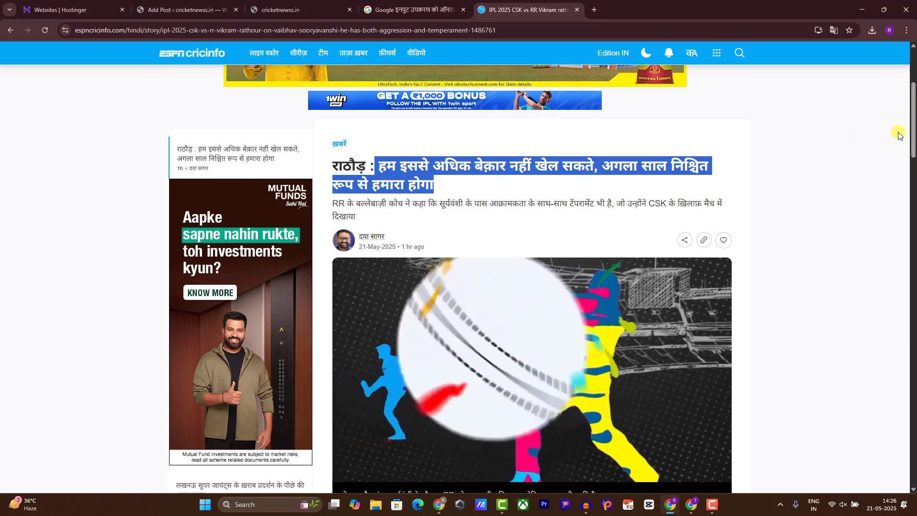
scroll(898, 135, "down", 8)
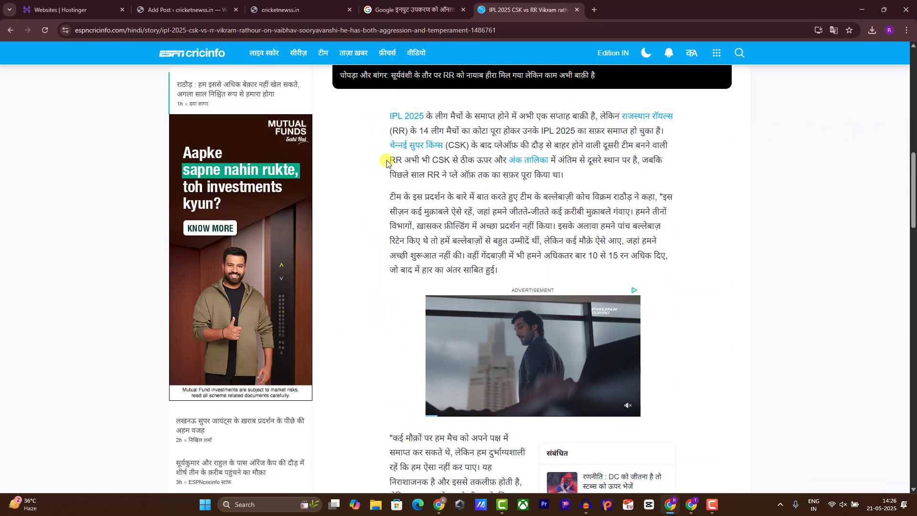
left_click_drag(389, 196, 542, 272)
key("ctrl+c")
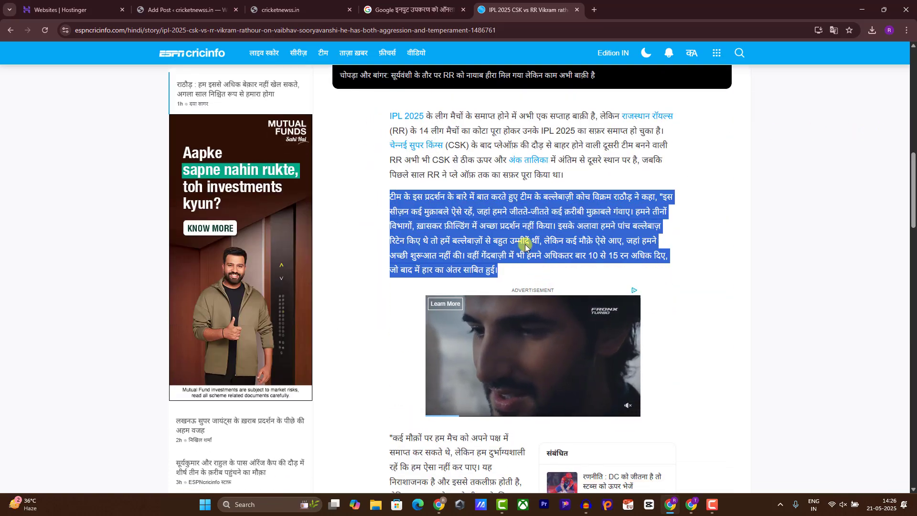
left_click(186, 9)
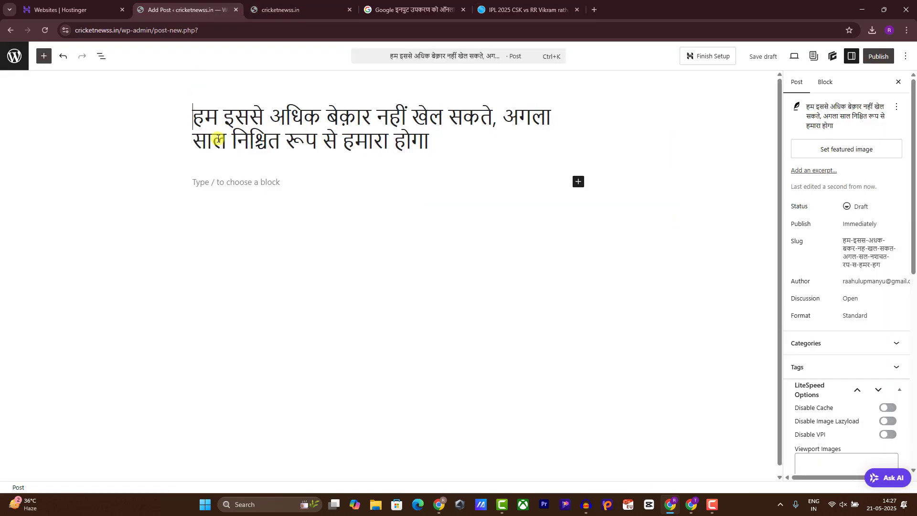
left_click(237, 185)
key("ctrl+v")
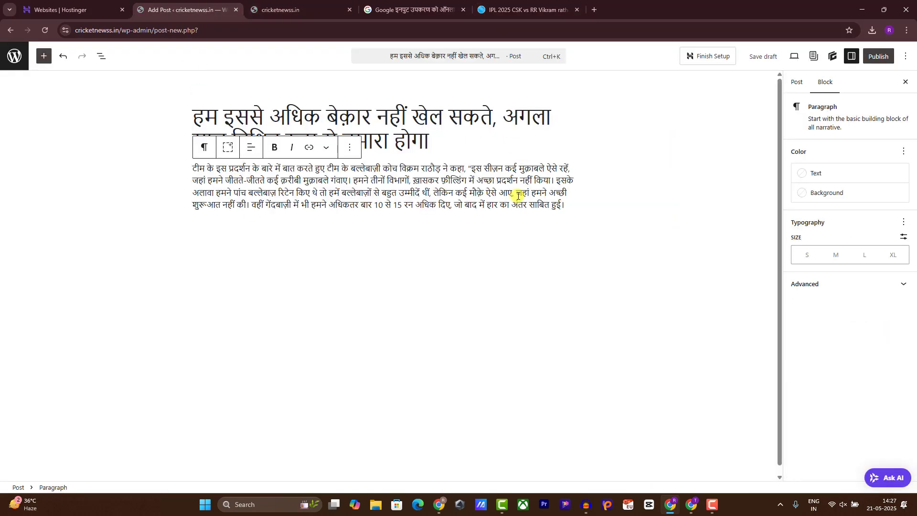
key("Return")
Step: Open the article's lower video thumbnail image separately and save it to Downloads as cric_250520_HaanYaNaa_CSKvRR_M62_NB.webp
left_click(531, 10)
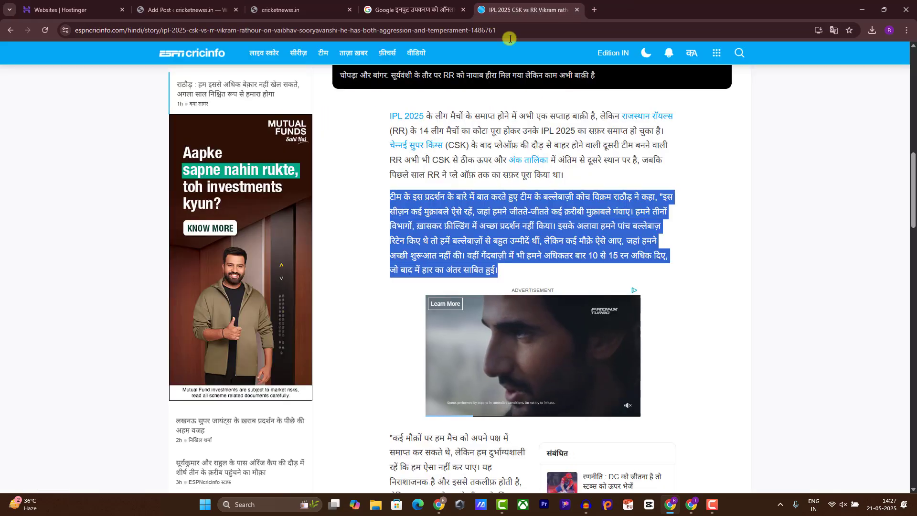
left_click_drag(914, 168, 888, 72)
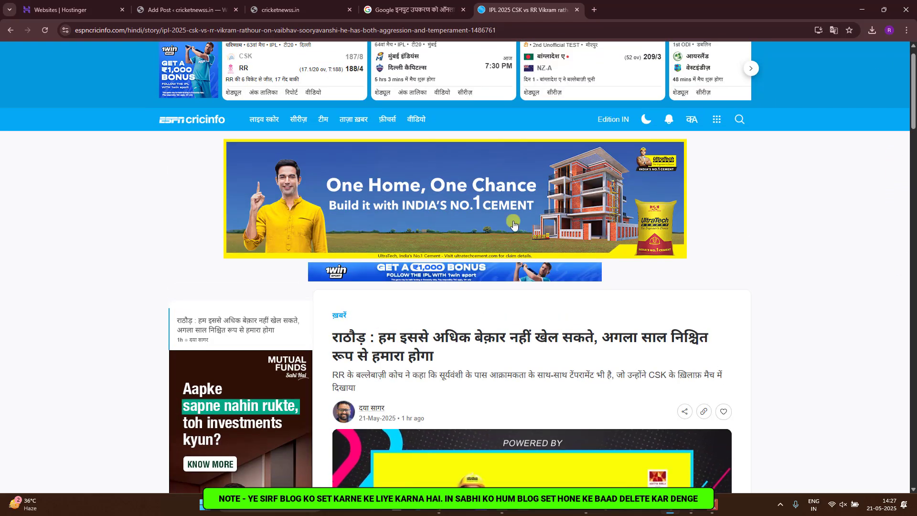
left_click_drag(913, 91, 913, 329)
right_click(469, 214)
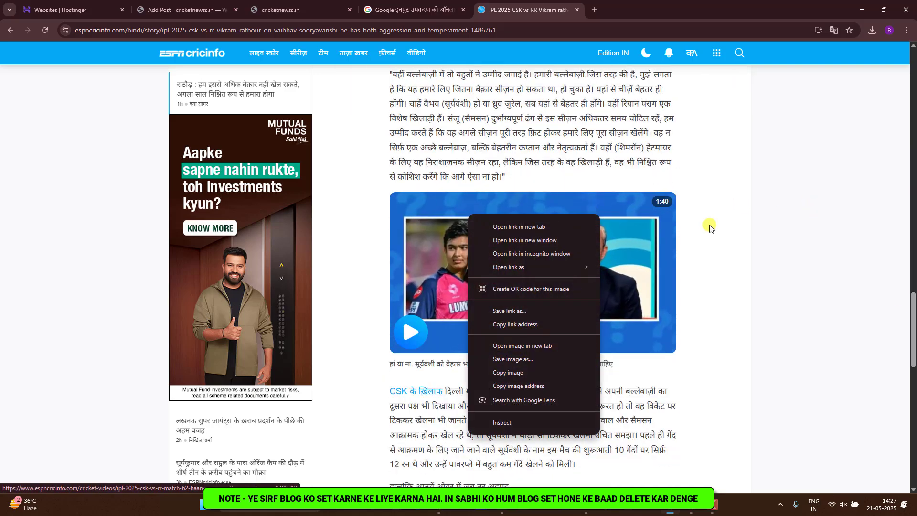
left_click(522, 345)
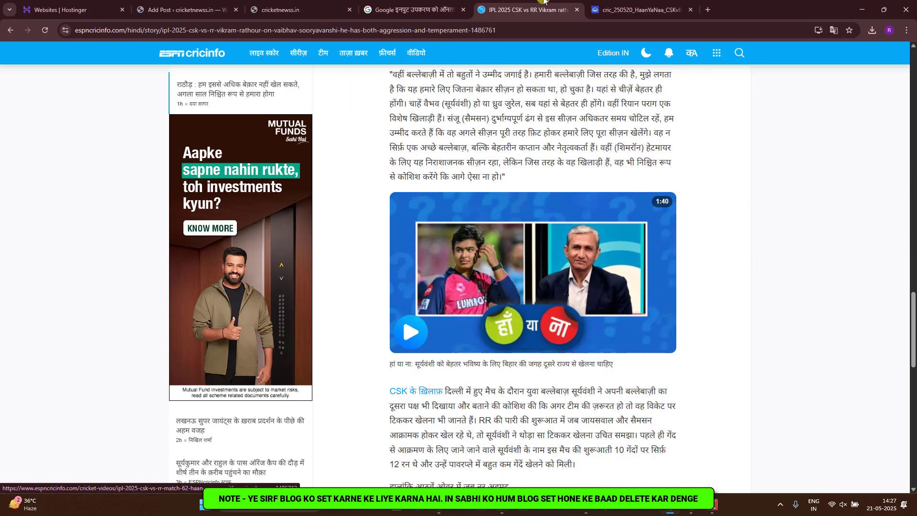
left_click(620, 10)
right_click(505, 260)
left_click(539, 278)
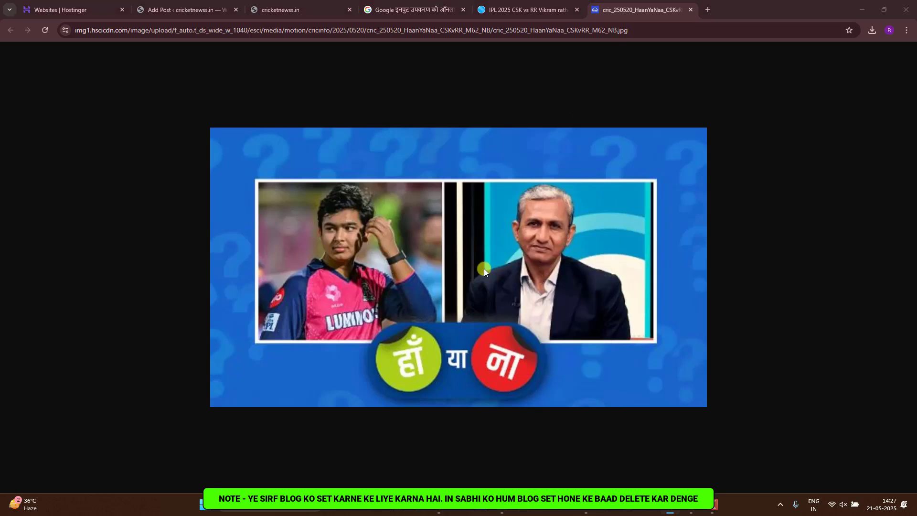
left_click(310, 232)
Step: Insert an image block below the post's paragraph and upload cric_250520_HaanYaNaa_CSKvRR_M62_NB.webp into it
left_click(184, 9)
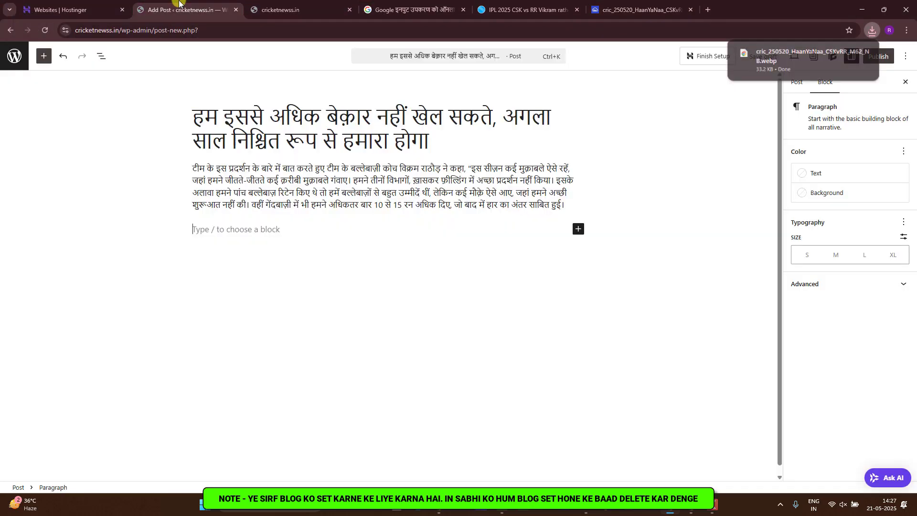
left_click(579, 229)
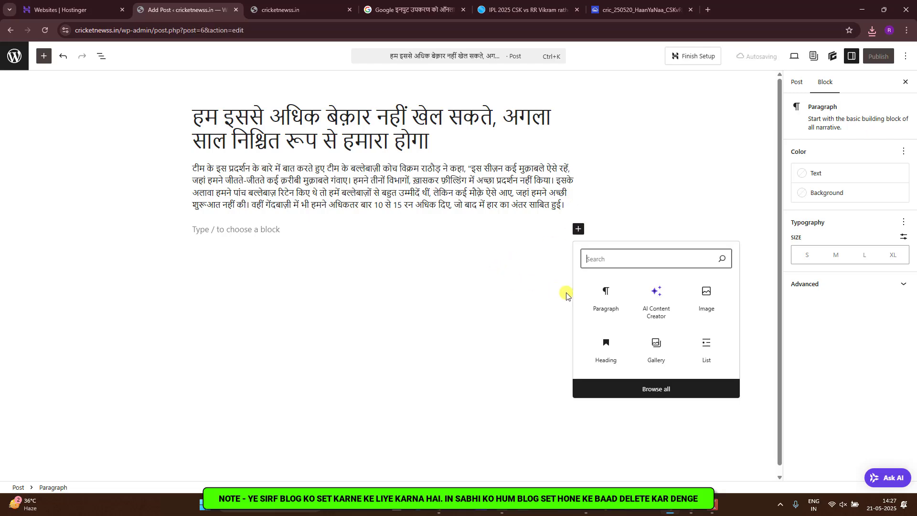
left_click(699, 296)
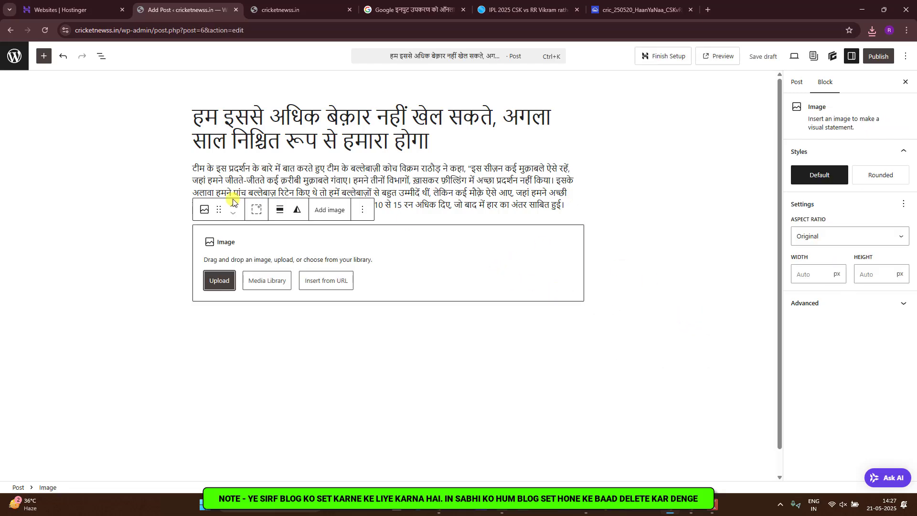
left_click(218, 280)
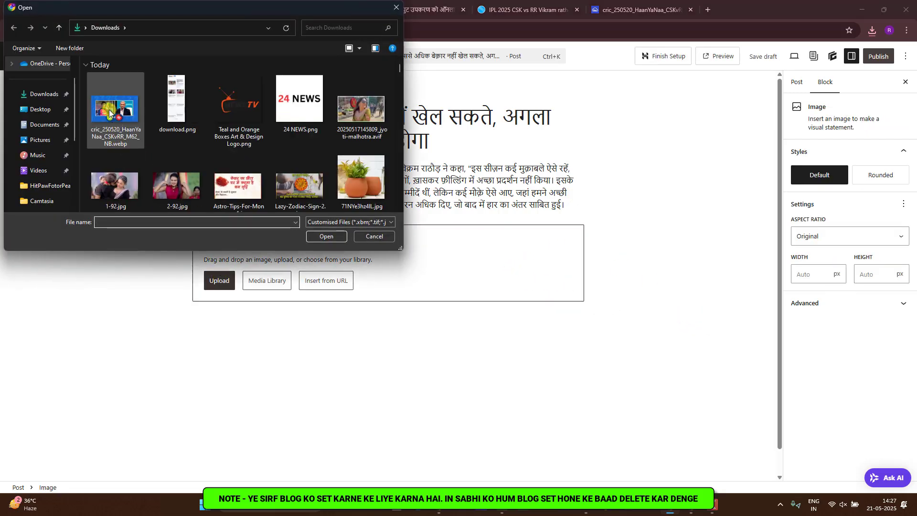
double_click(115, 108)
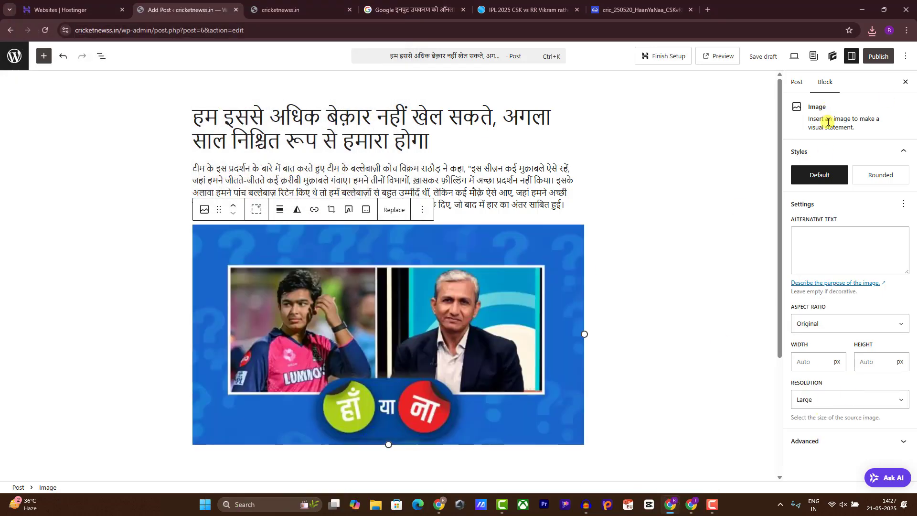
Step: Set the already uploaded cric_250520_HaanYaNaa_CSKvRR_M62_NB.webp from the media library as the post's featured image
left_click(797, 83)
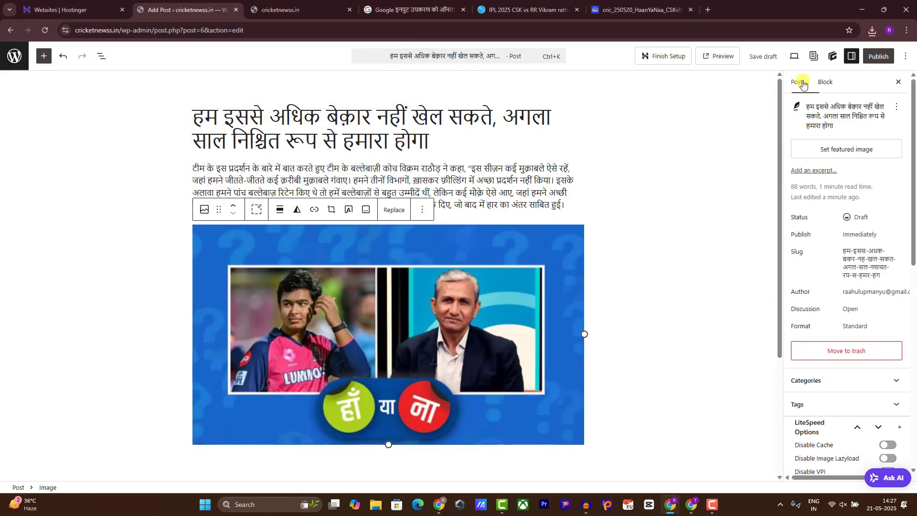
left_click(835, 149)
left_click(471, 250)
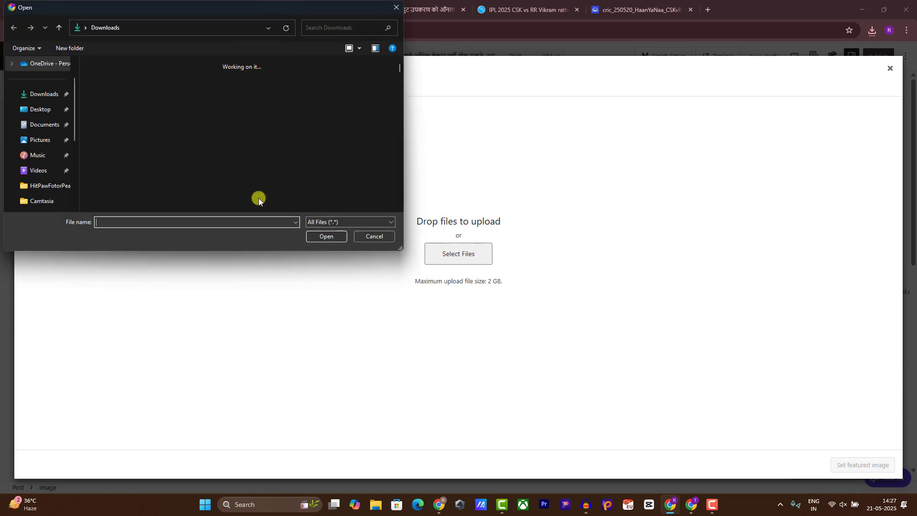
left_click(115, 108)
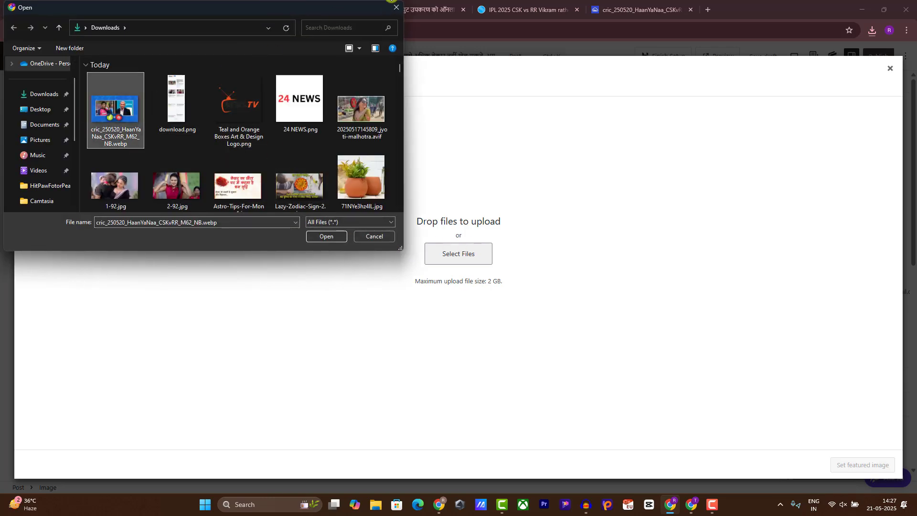
left_click(396, 7)
left_click(86, 95)
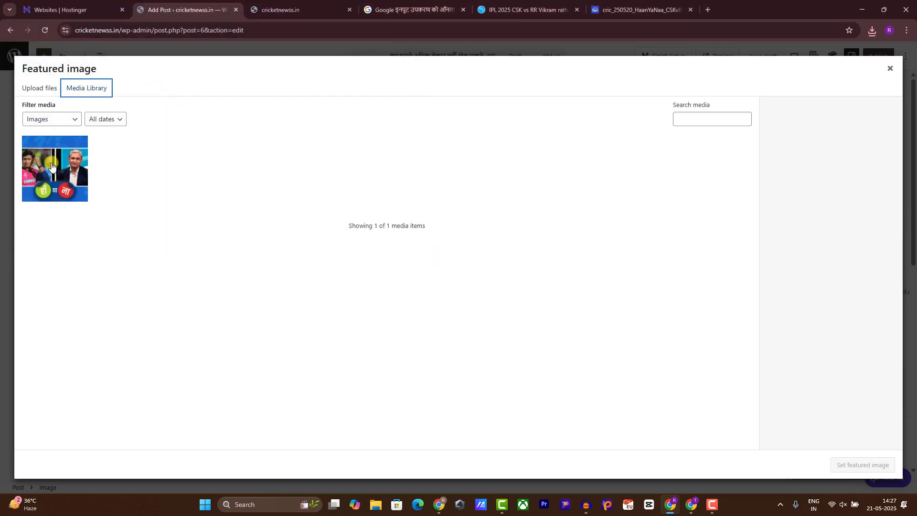
left_click(50, 164)
left_click(860, 466)
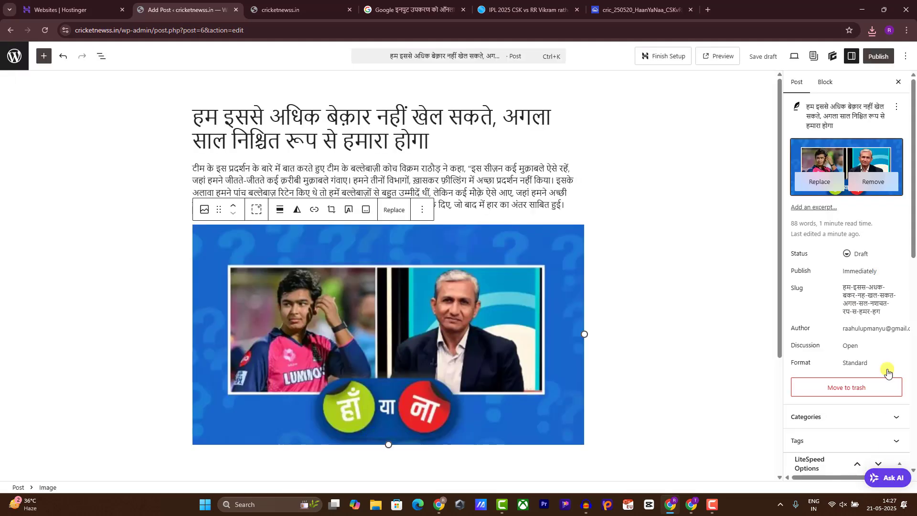
Step: Assign the post to the IPL category
mouse_move(913, 191)
left_mouse_down()
mouse_move(914, 377)
mouse_move(898, 183)
left_mouse_up()
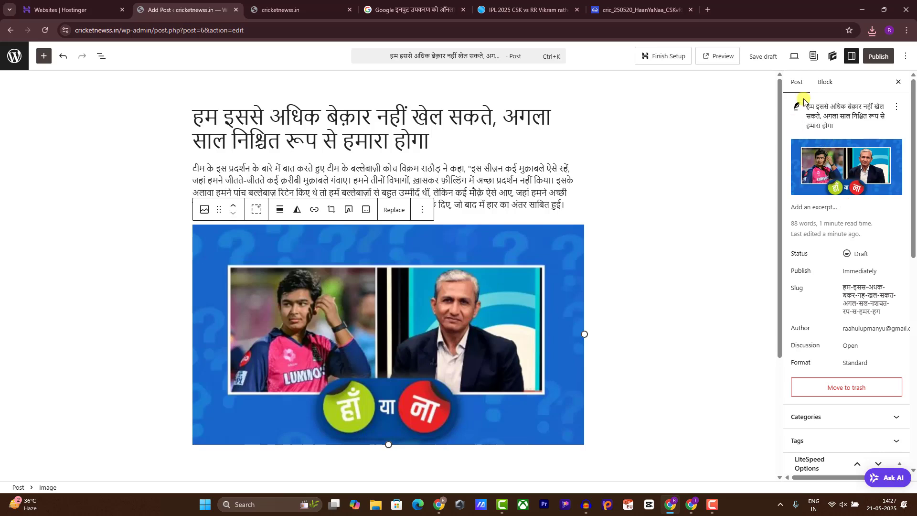
scroll(878, 200, "down", 5)
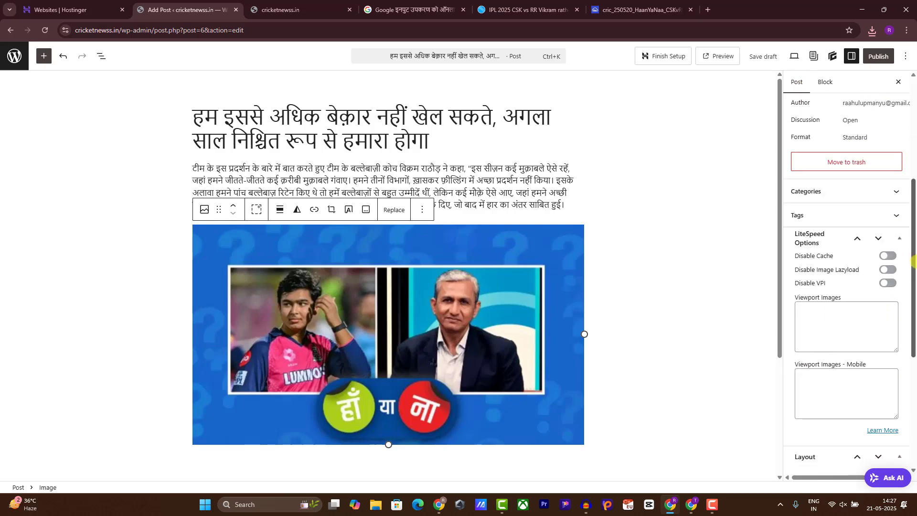
scroll(878, 199, "up", 1)
left_click(891, 241)
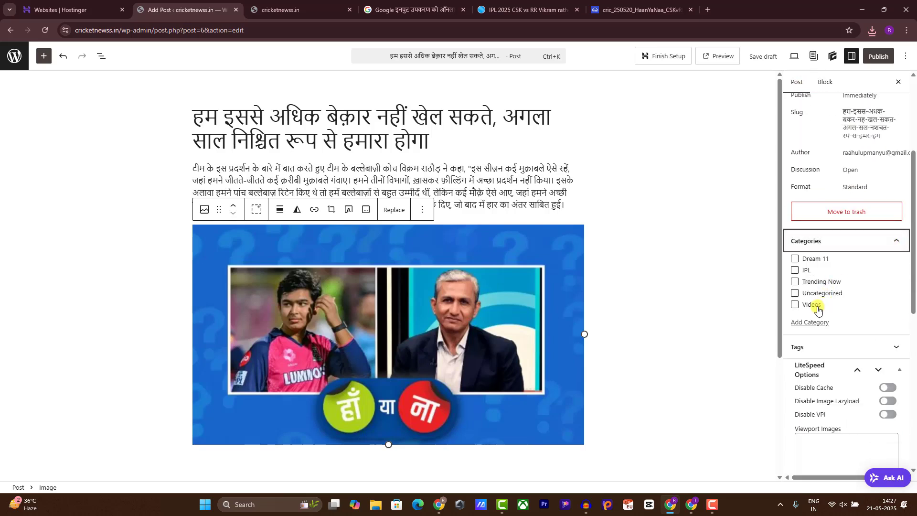
left_click(795, 271)
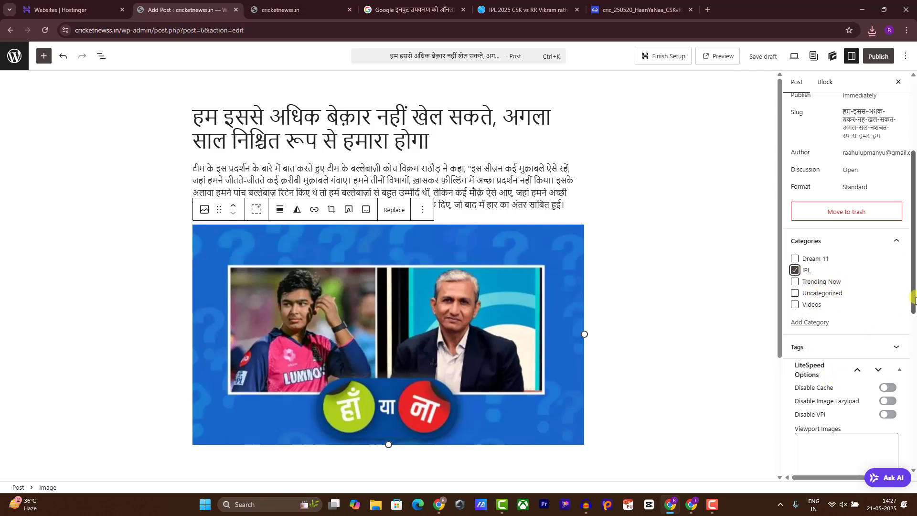
Step: Publish the post, leave its editor and start another new post
scroll(850, 335, "down", 2)
scroll(869, 215, "up", 5)
left_click(878, 56)
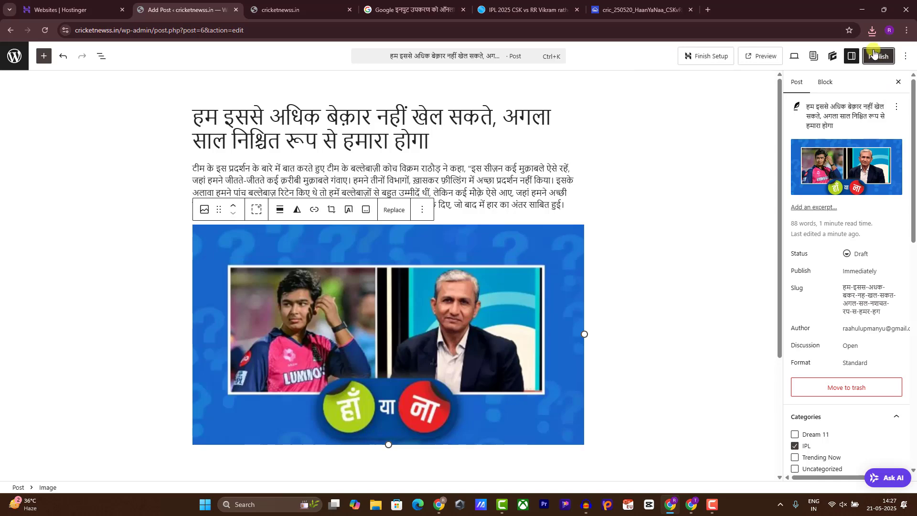
left_click(876, 55)
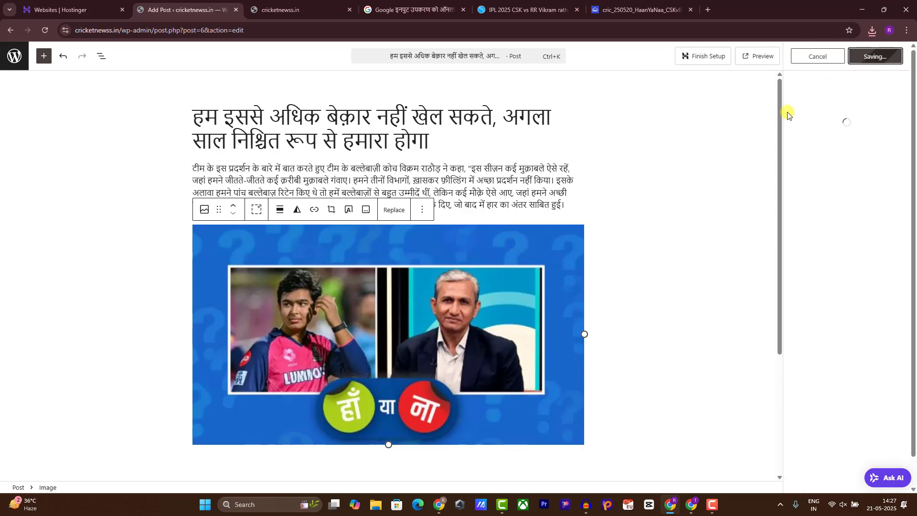
left_click(11, 30)
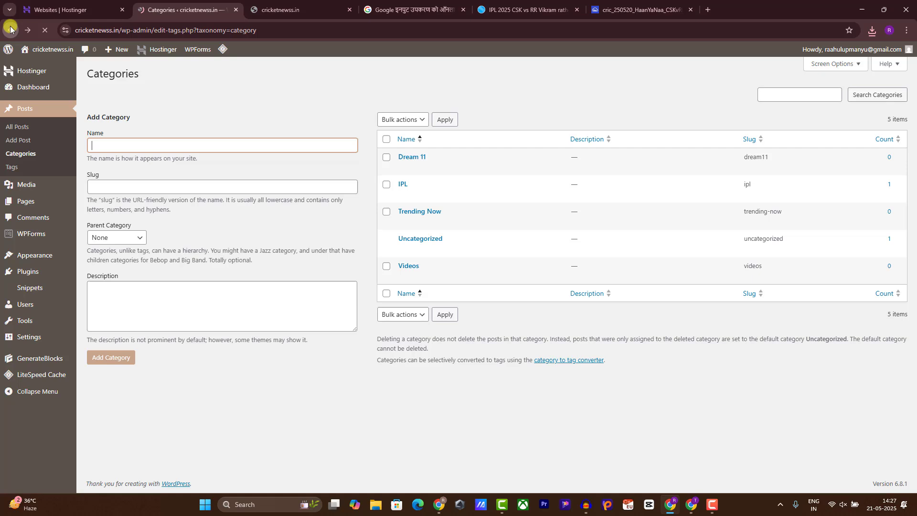
left_click(25, 143)
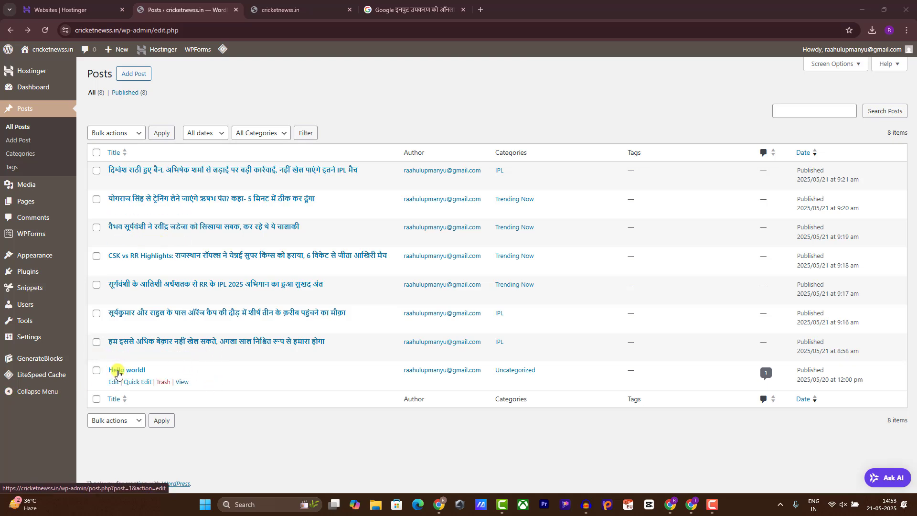
Step: Move the default "Hello world!" post to the trash and delete it permanently
left_click(163, 382)
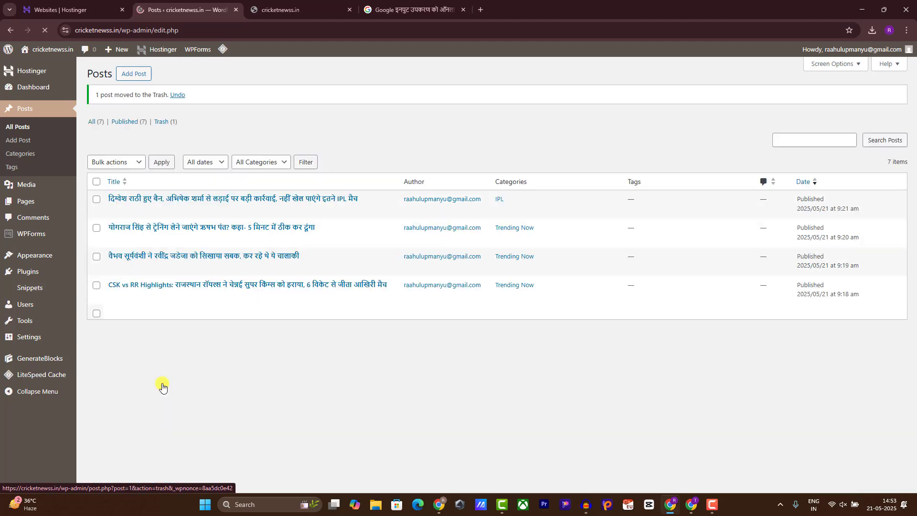
left_click(161, 121)
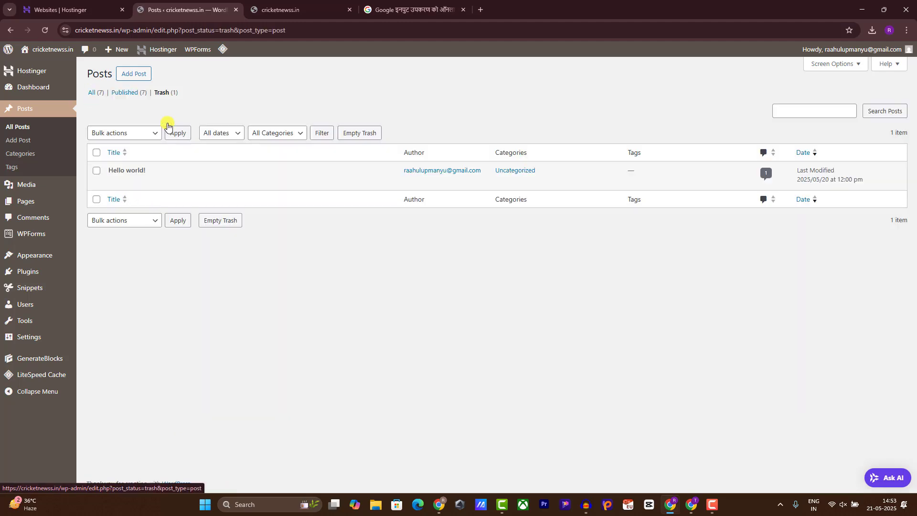
left_click(137, 182)
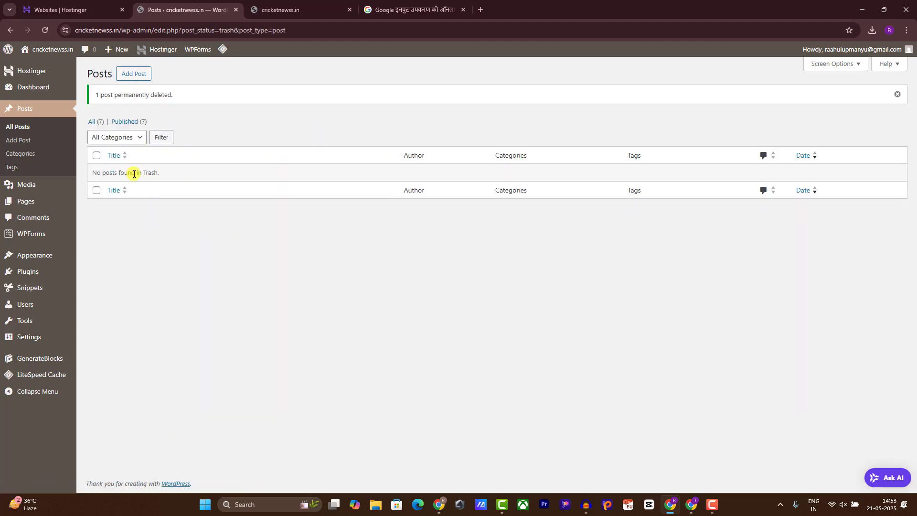
Step: Create a new page titled Home with no content and publish it
mouse_move(37, 200)
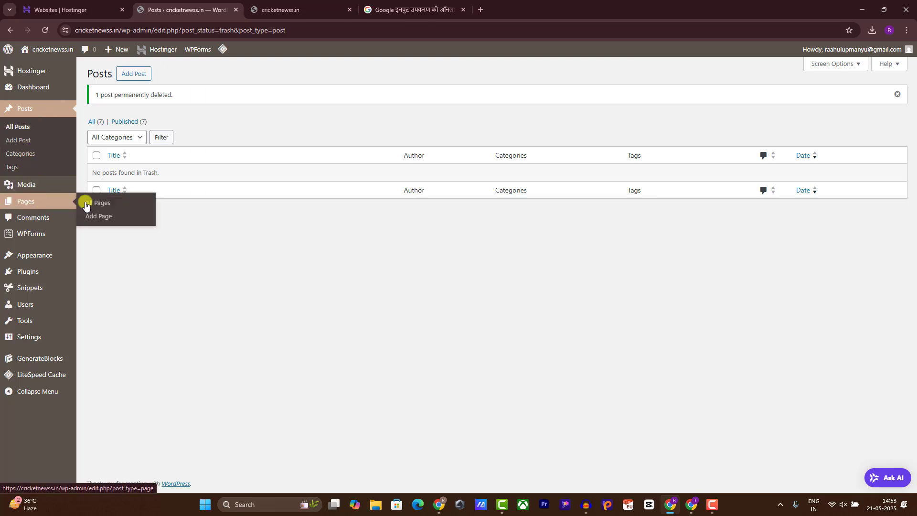
left_click(106, 216)
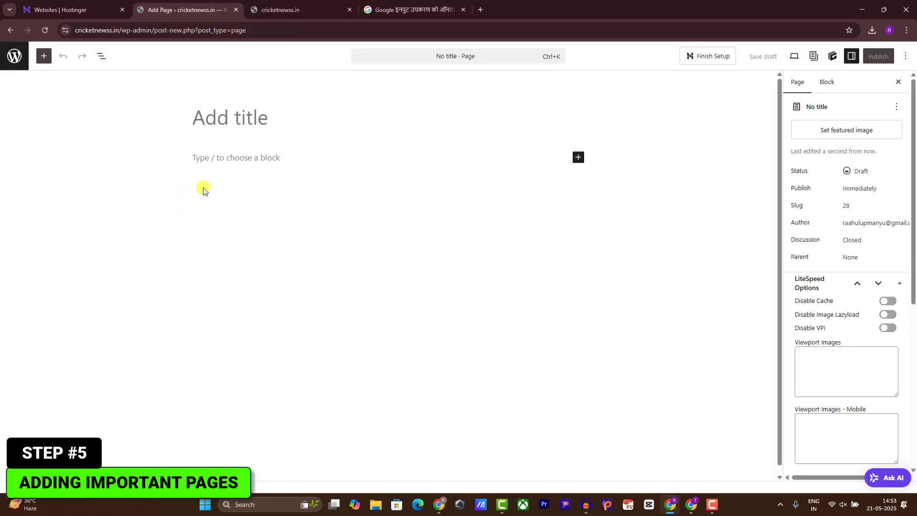
type("h")
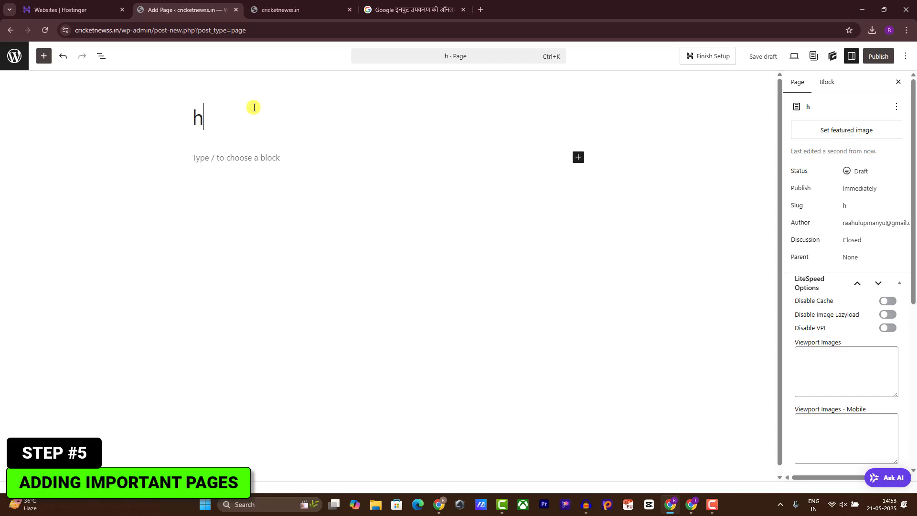
type("OM")
key("BackSpace")
key("BackSpace")
key("BackSpace")
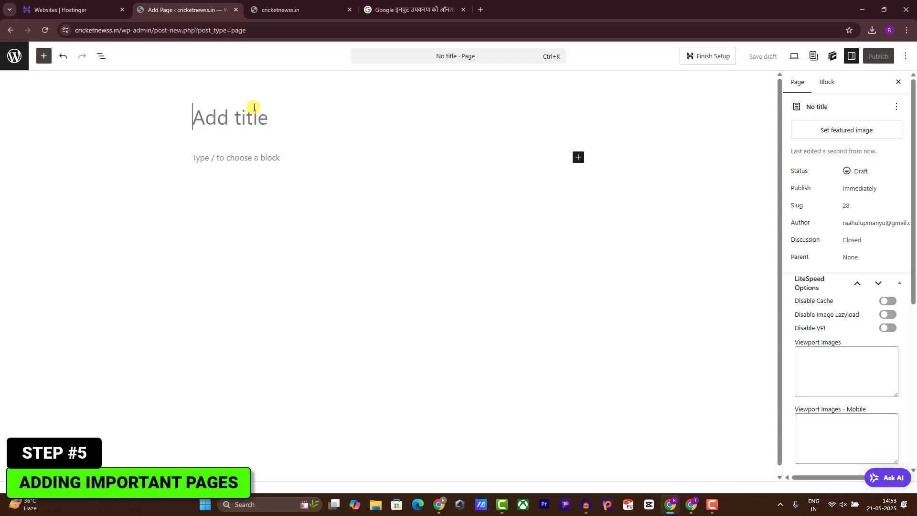
type("Home")
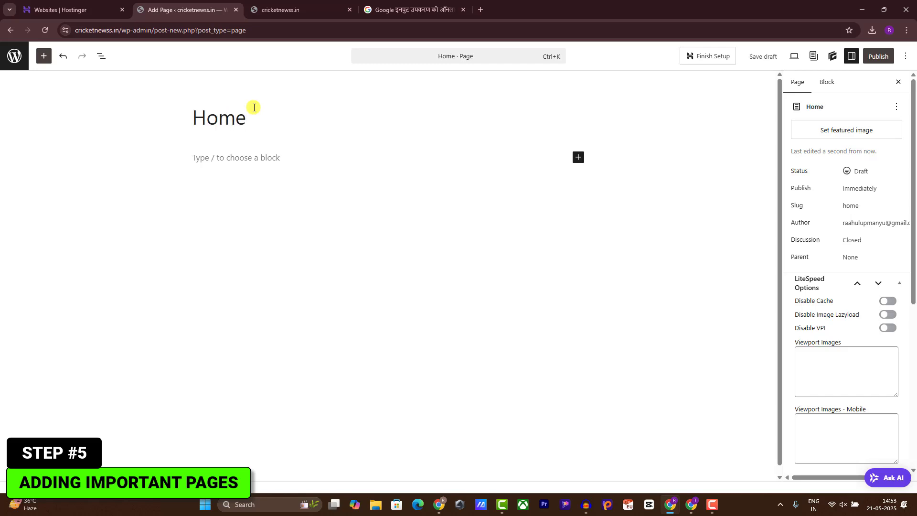
left_click(878, 56)
left_click(874, 56)
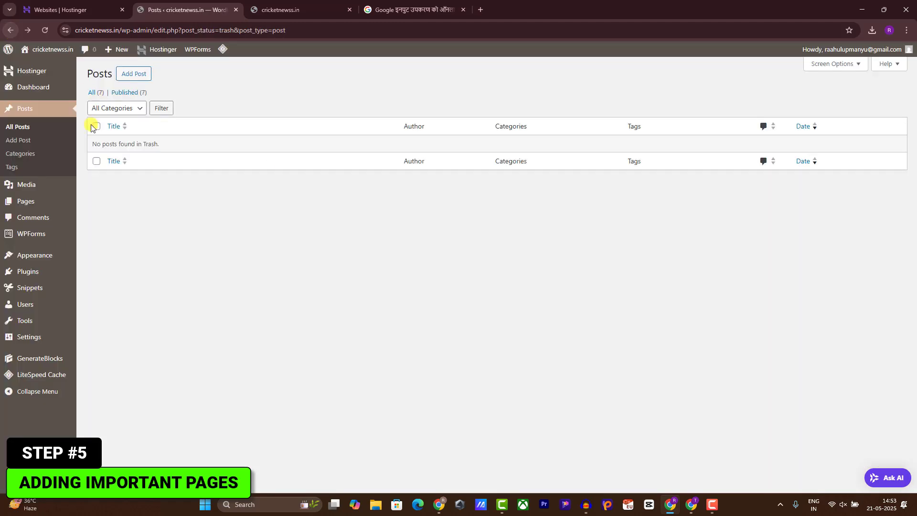
Step: Create and publish an empty page titled Contact, and return to the dashboard
mouse_move(24, 199)
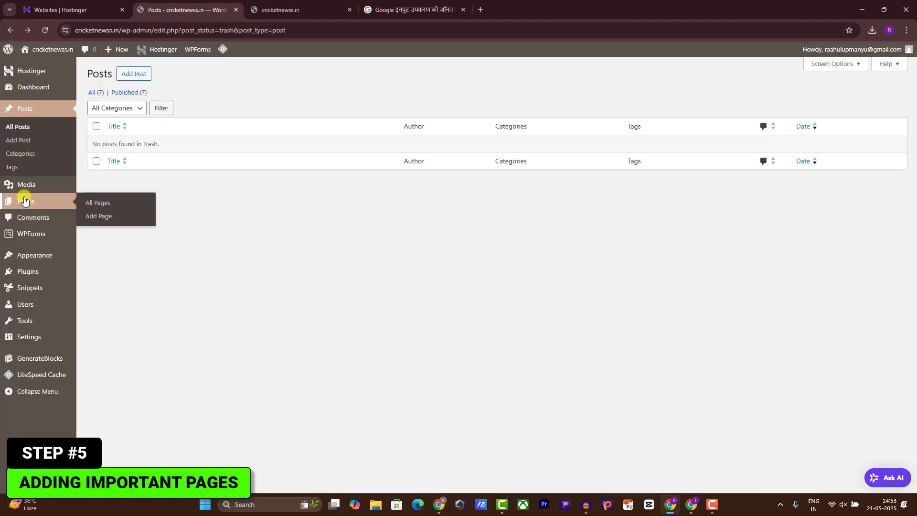
left_click(100, 218)
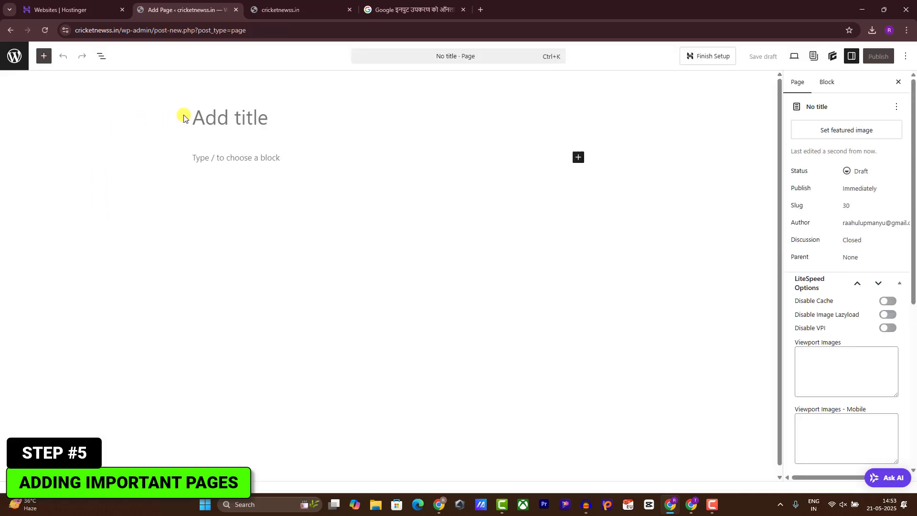
type("Contact")
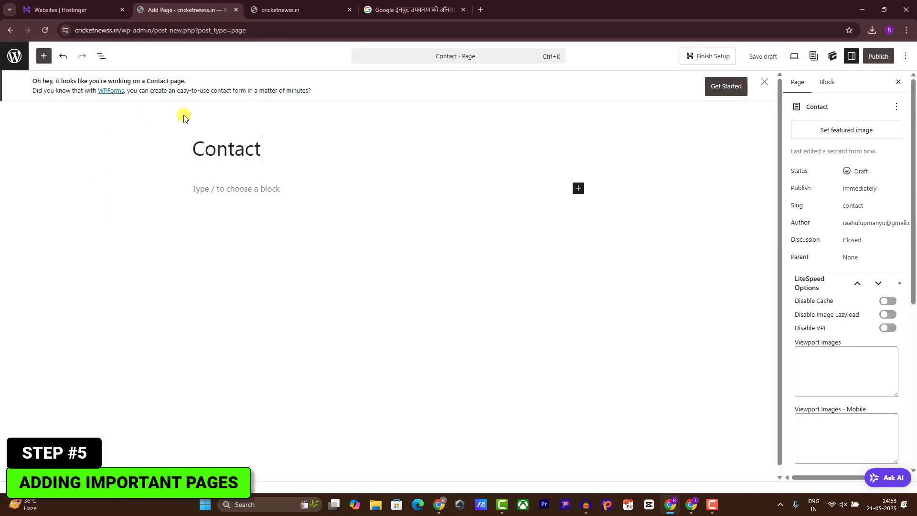
left_click(877, 56)
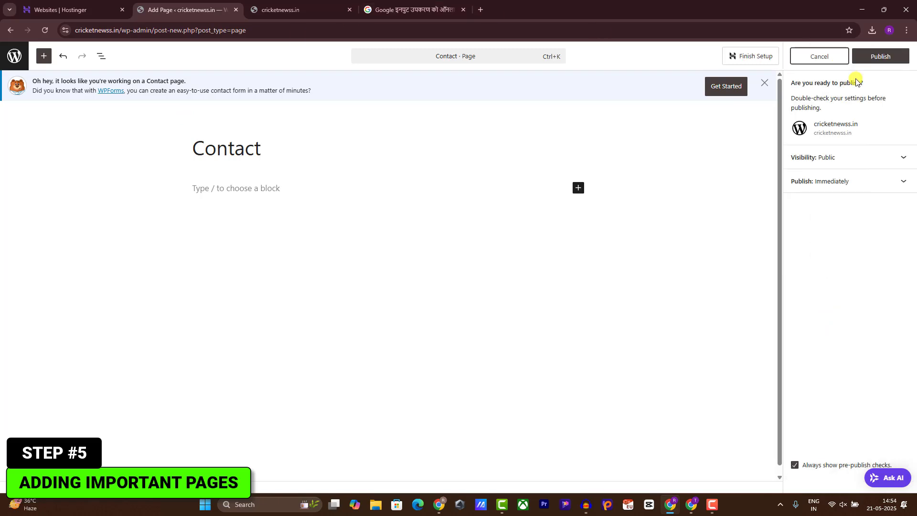
left_click(880, 56)
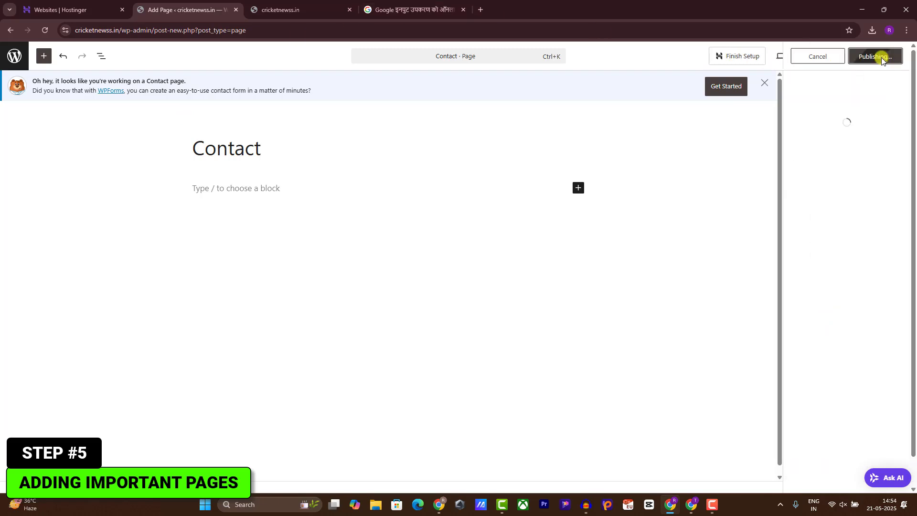
left_click(10, 30)
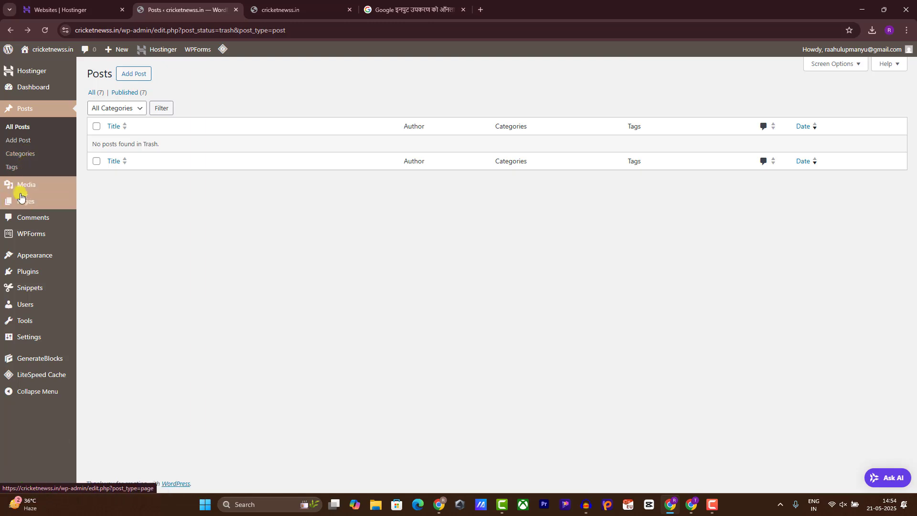
Step: Create and publish an empty page titled About, and return to the dashboard
mouse_move(26, 201)
left_click(112, 217)
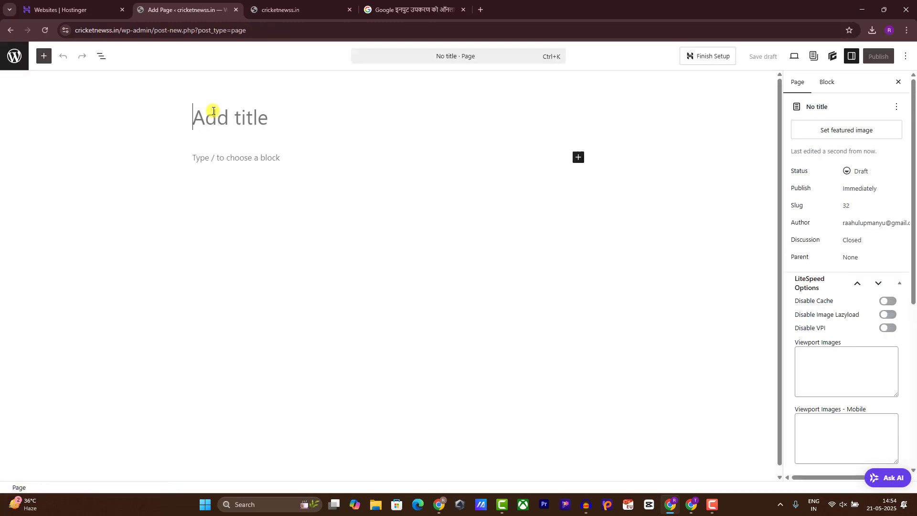
type("About")
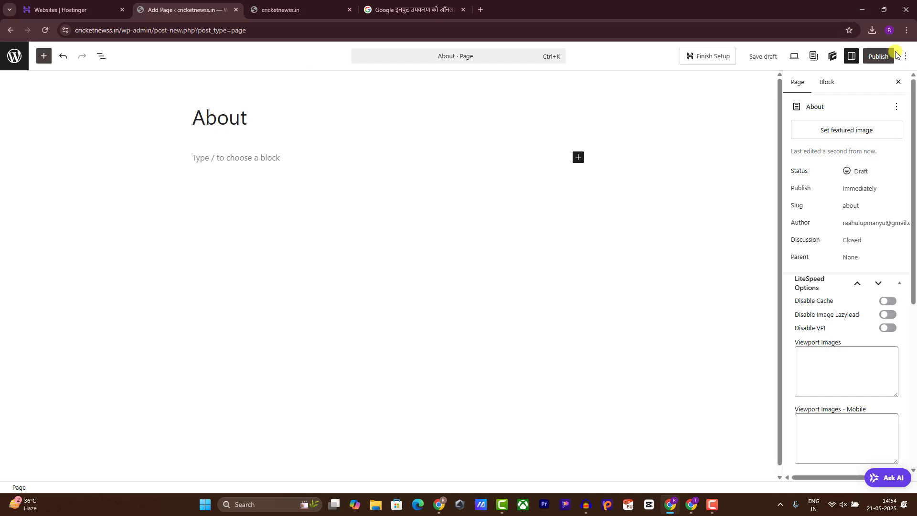
left_click(879, 56)
left_click(876, 56)
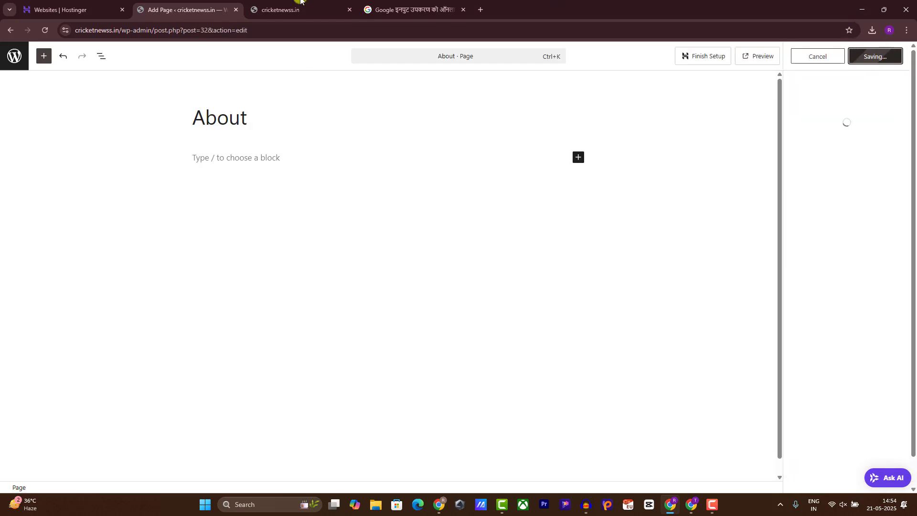
left_click(11, 30)
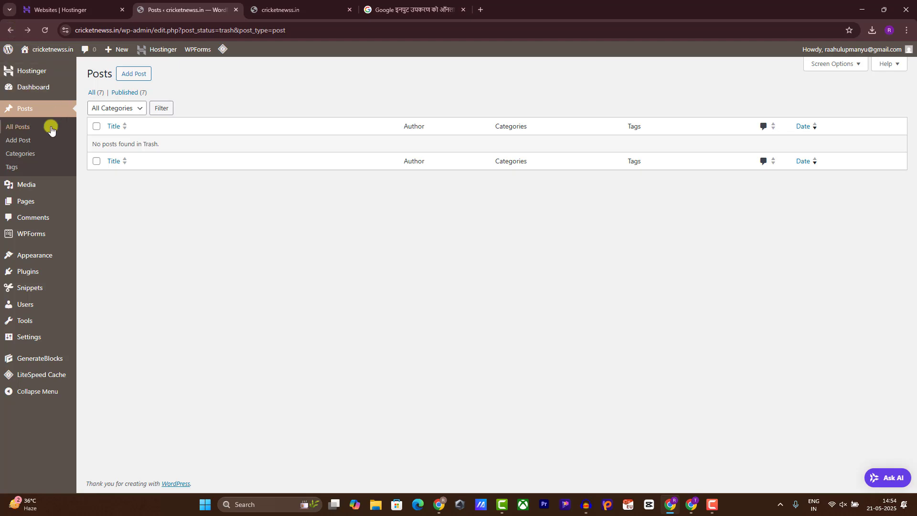
Step: Create and publish an empty page titled News, and return to the dashboard
mouse_move(45, 200)
left_click(111, 216)
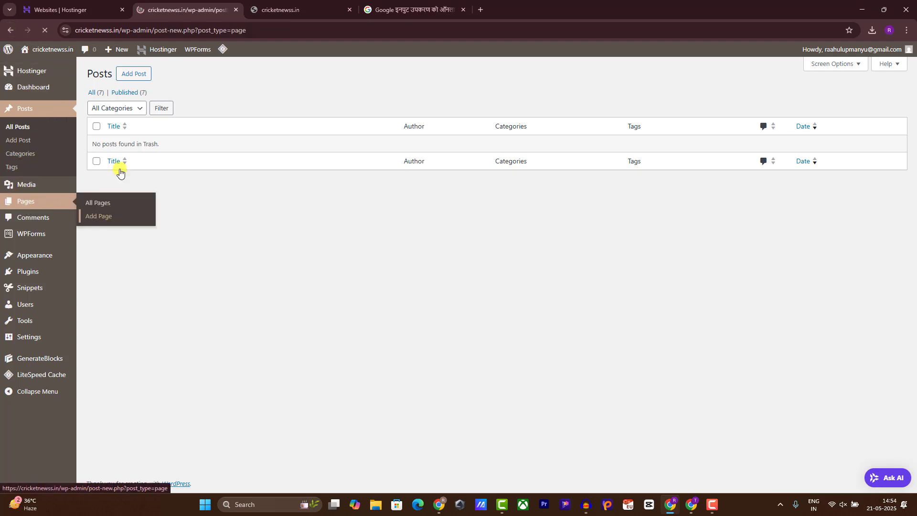
type("B")
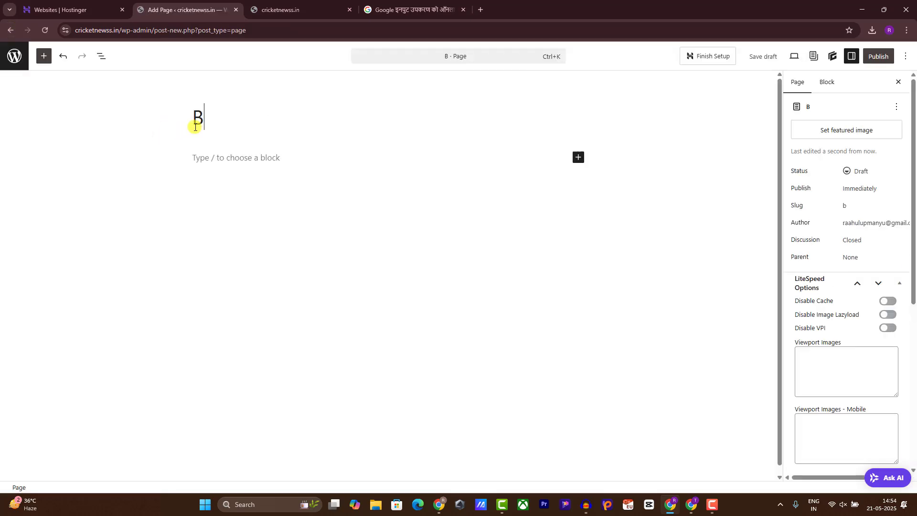
key("BackSpace")
type("B")
key("BackSpace")
type("News")
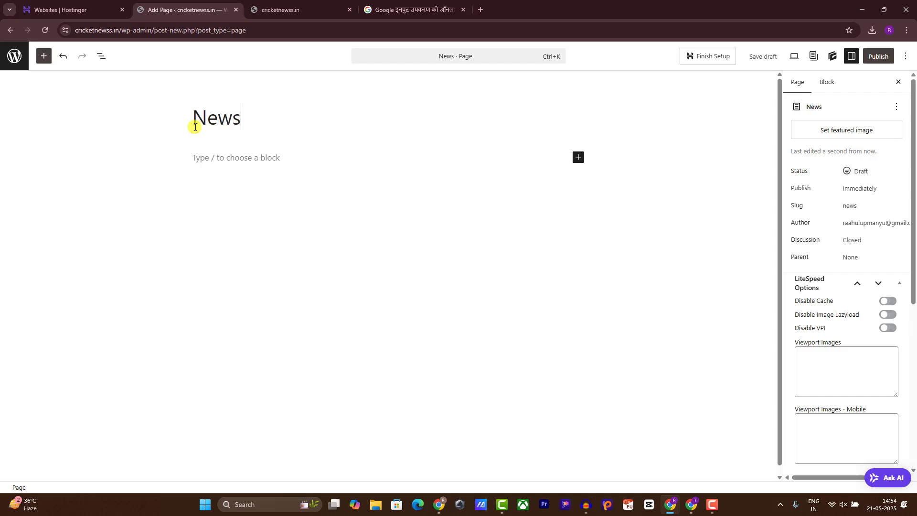
left_click(878, 56)
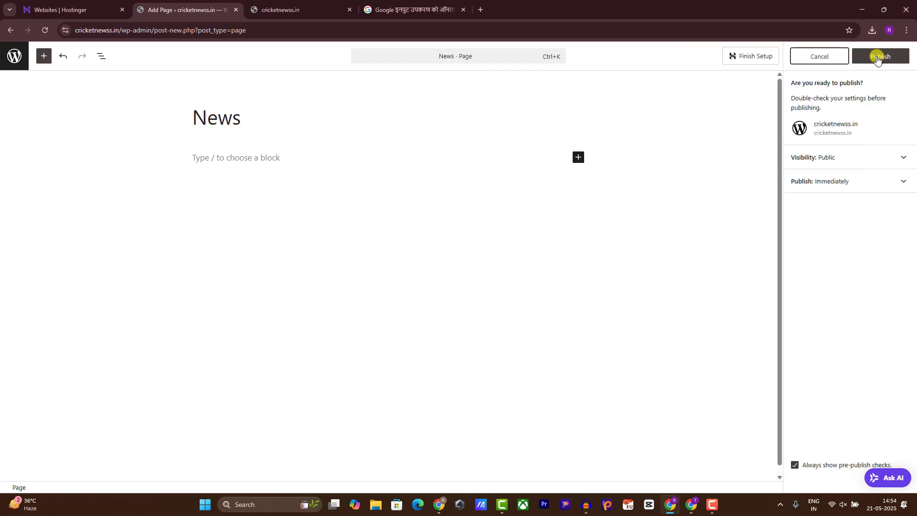
left_click(874, 57)
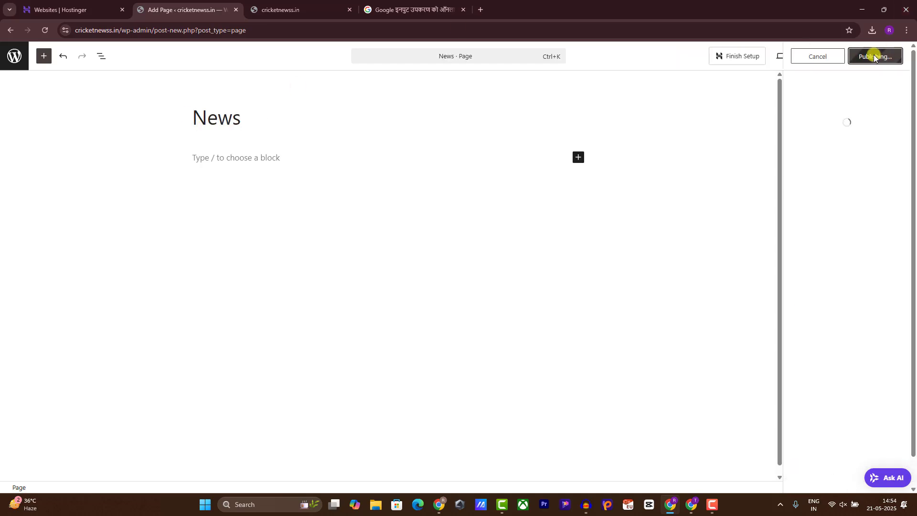
left_click(12, 31)
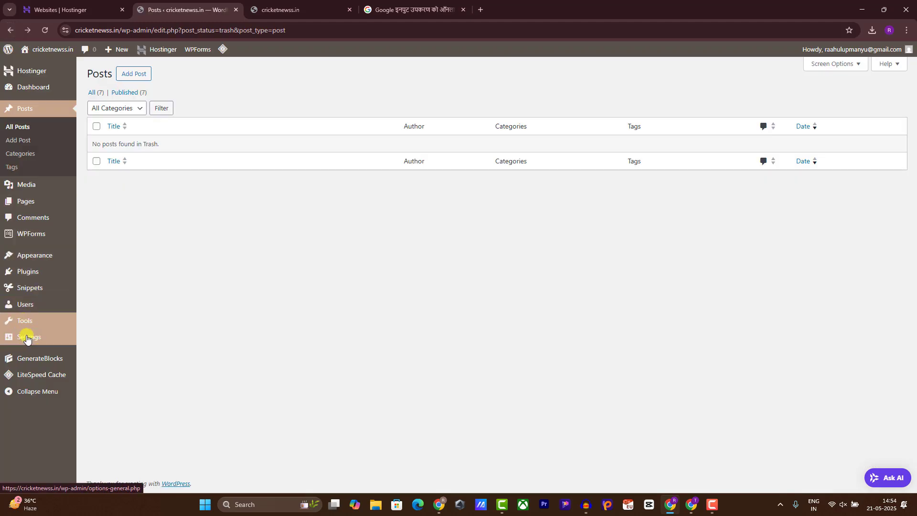
Step: In the Reading settings, use a static homepage with Home as the homepage and News as the posts page, and save
mouse_move(27, 338)
left_click(91, 362)
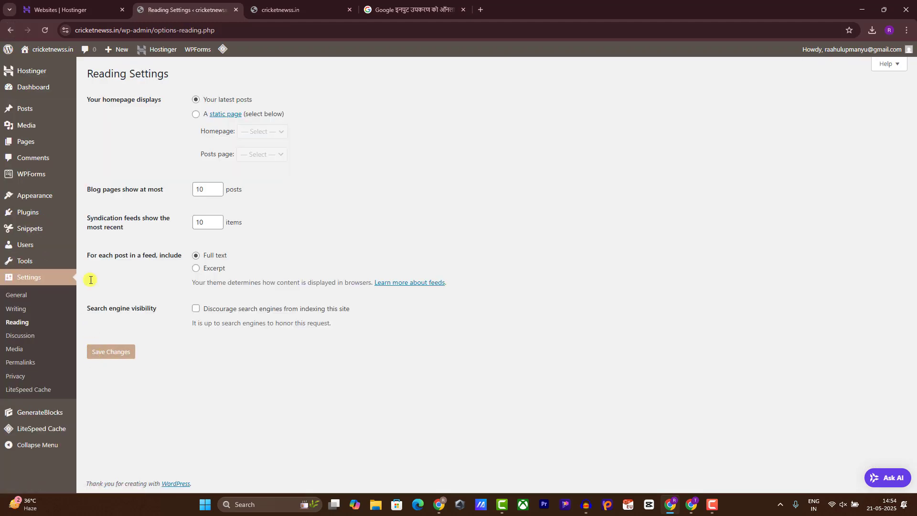
left_click(197, 114)
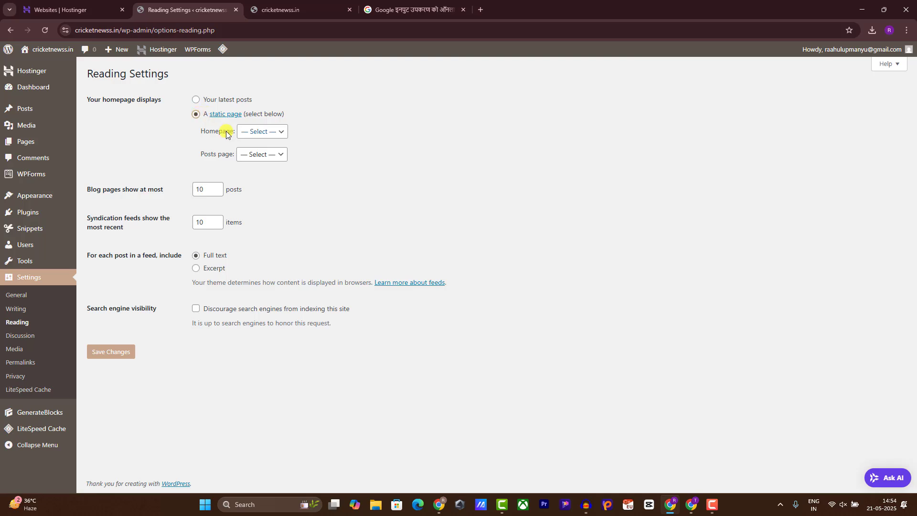
left_click_drag(194, 135, 230, 133)
left_click(258, 131)
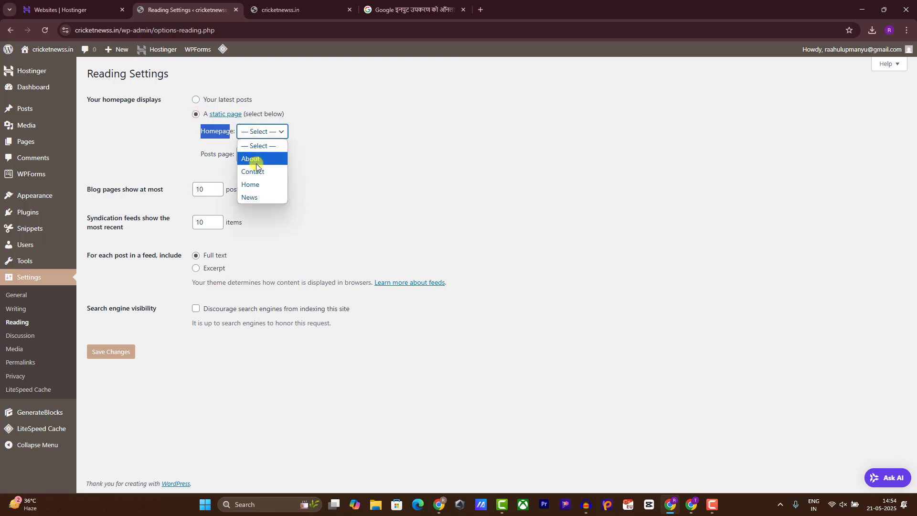
left_click(256, 185)
left_click_drag(200, 156, 254, 155)
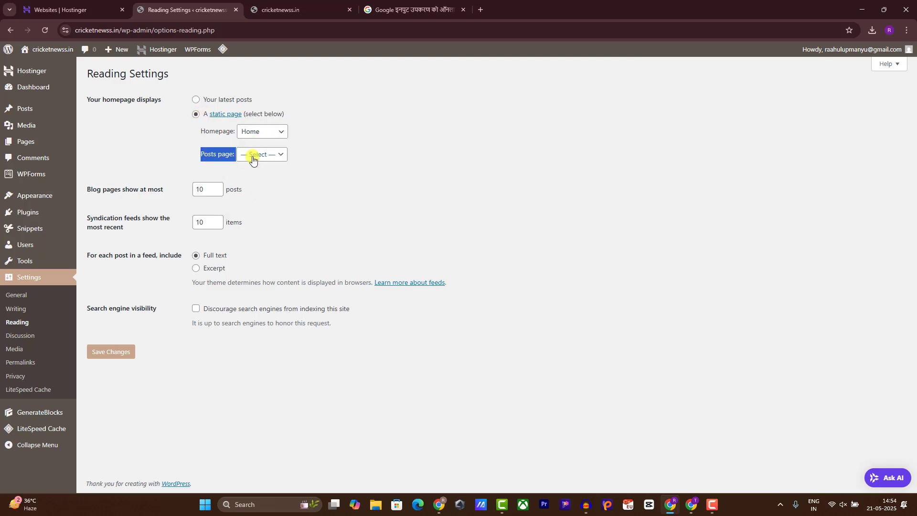
left_click(253, 155)
left_click(250, 218)
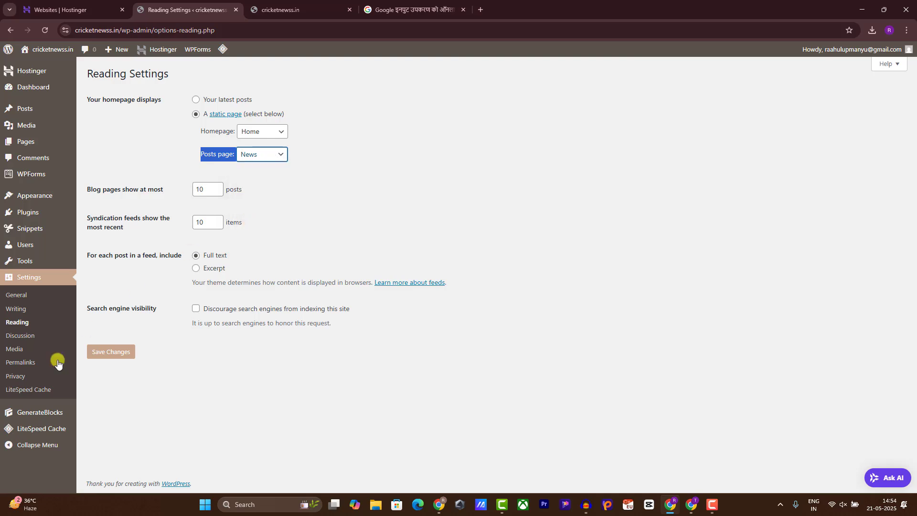
left_click(112, 352)
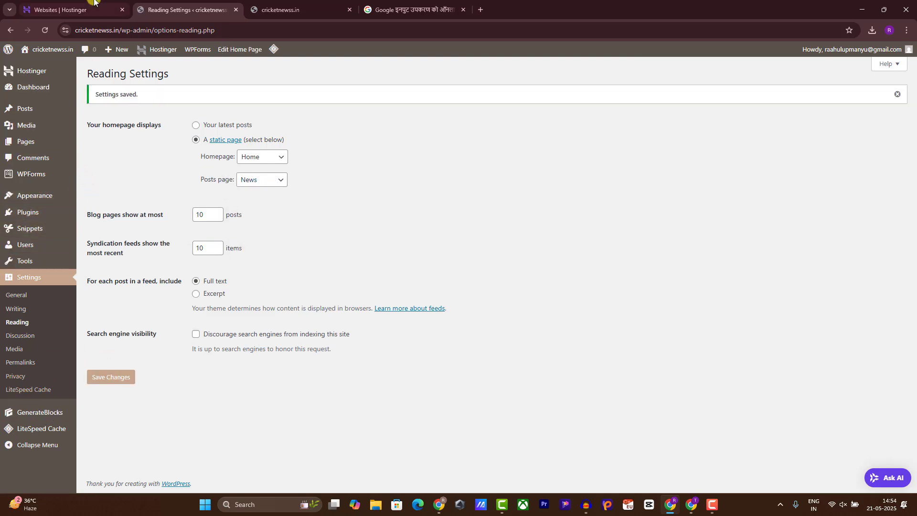
Step: View the live site's homepage, and return to the Reading settings
mouse_move(45, 49)
left_click(29, 66)
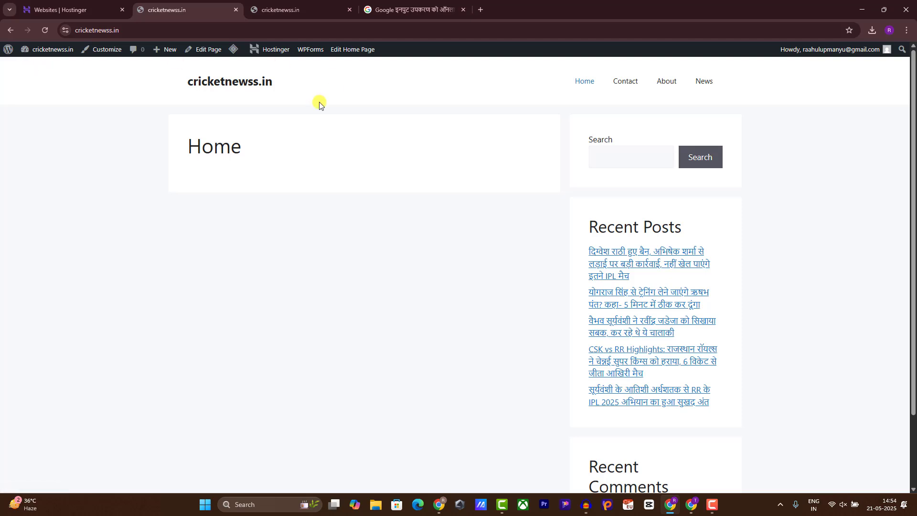
left_click(9, 31)
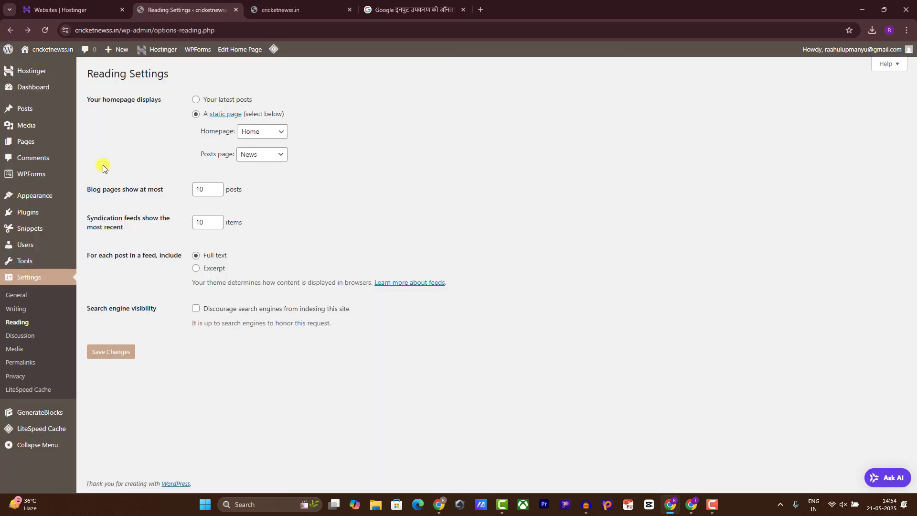
Step: Go to the menu editor under the theme's appearance settings and name the new menu Primary Menu
mouse_move(68, 197)
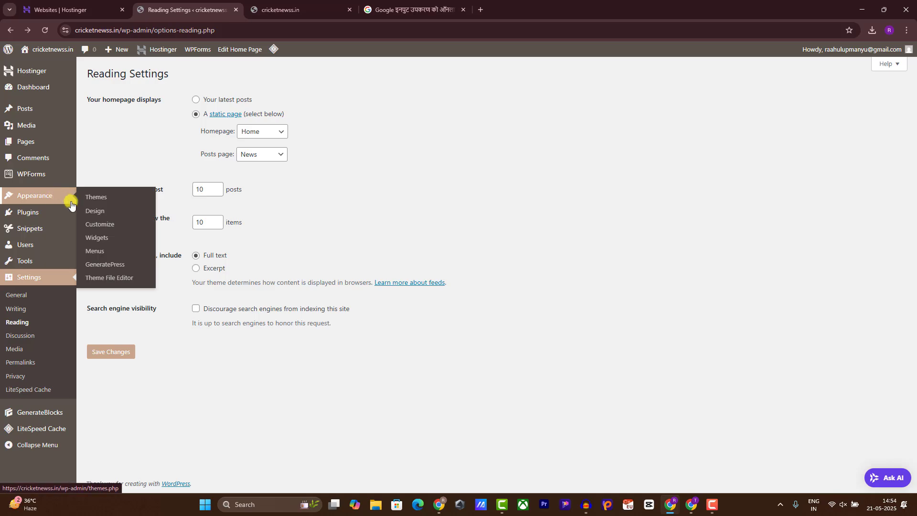
left_click(104, 251)
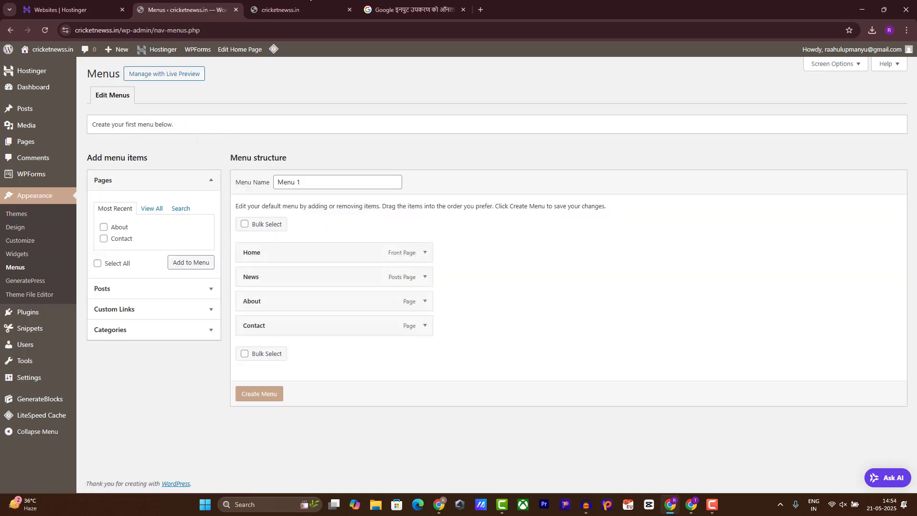
left_click(310, 1)
left_click(188, 10)
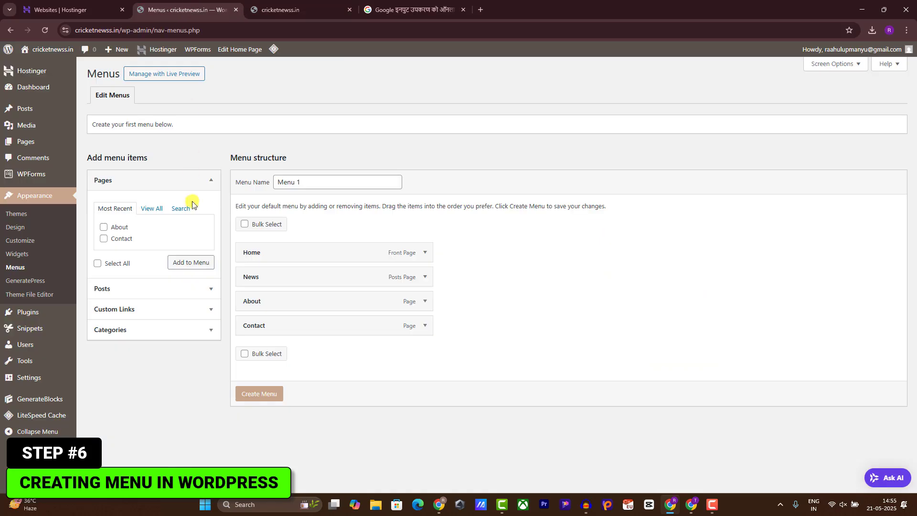
left_click_drag(314, 188, 160, 181)
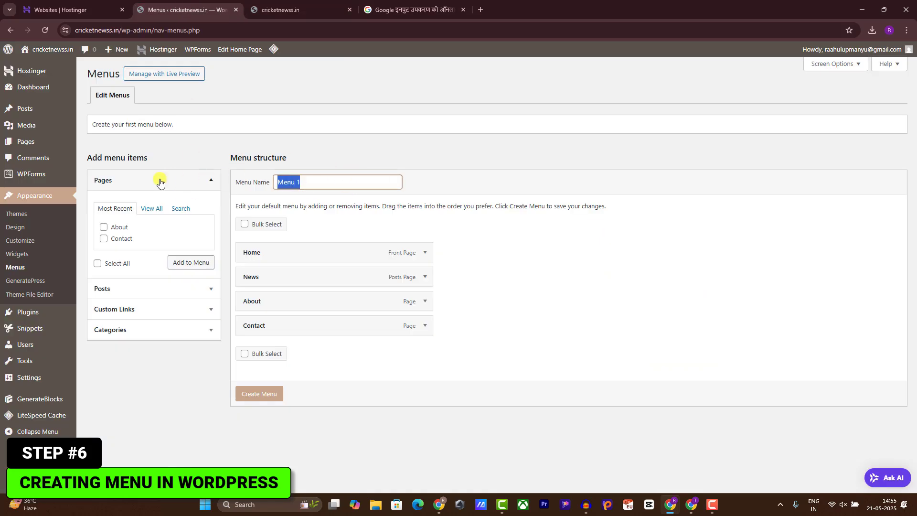
type("Primary")
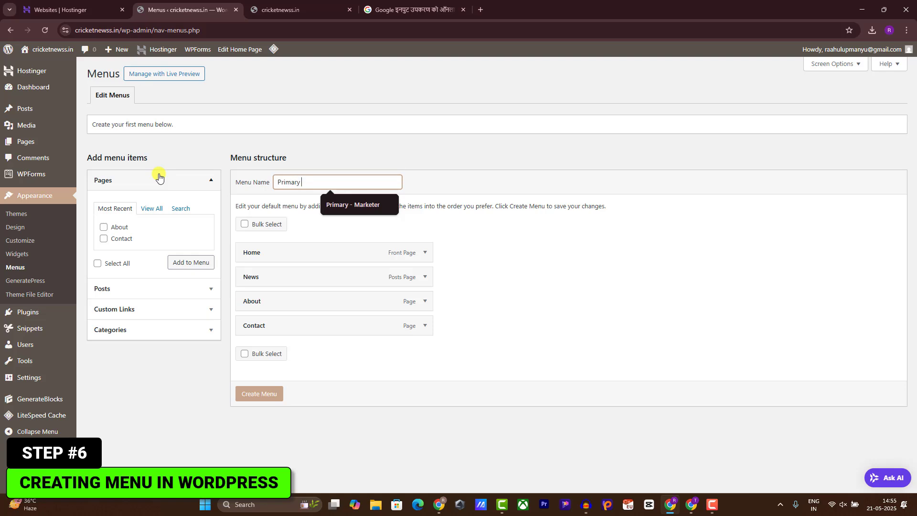
type(" Menu")
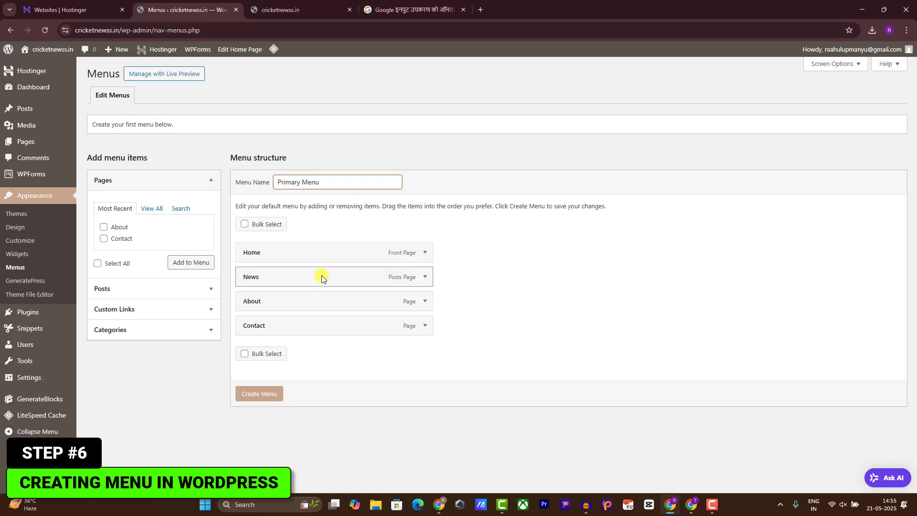
Step: Remove the News, About and Contact items from the menu structure, keeping only Home
left_click(425, 277)
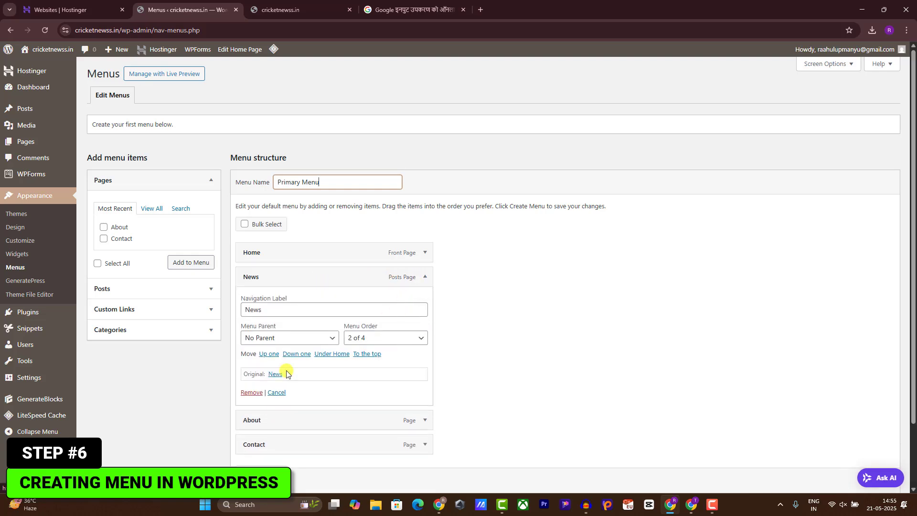
left_click(252, 390)
left_click(425, 278)
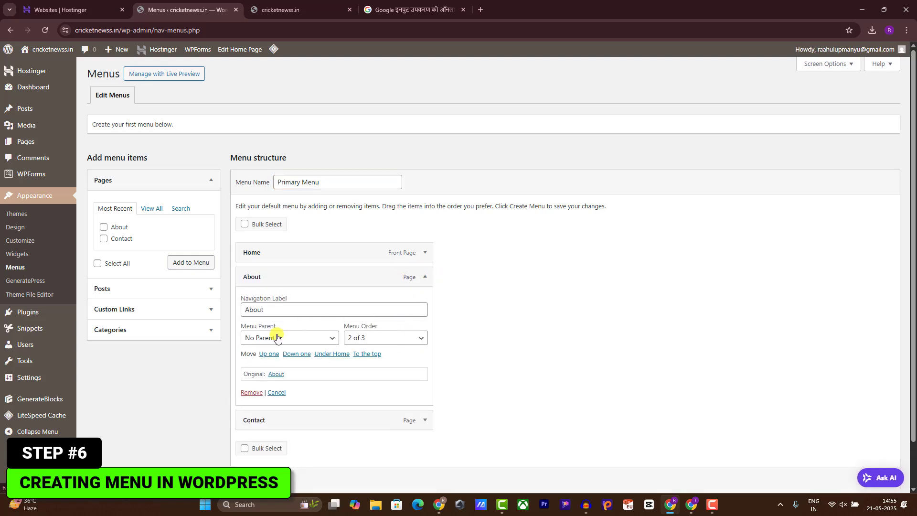
left_click(254, 394)
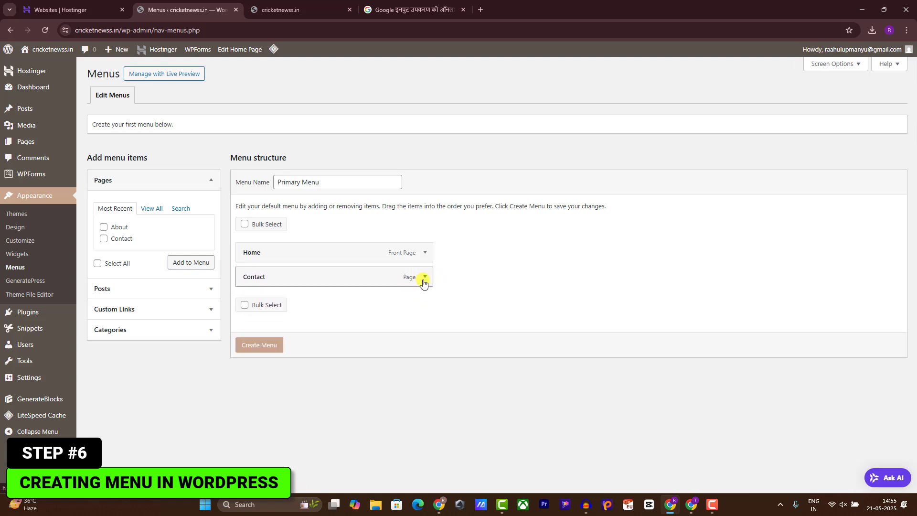
left_click(424, 278)
left_click(252, 393)
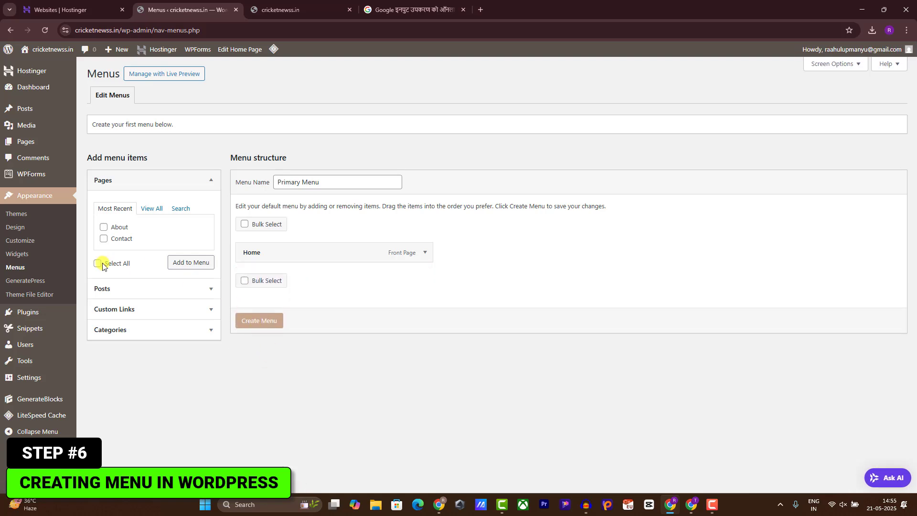
Step: Add the categories Dream 11, IPL, Trending Now and Videos to the menu
left_click(112, 330)
left_click(148, 270)
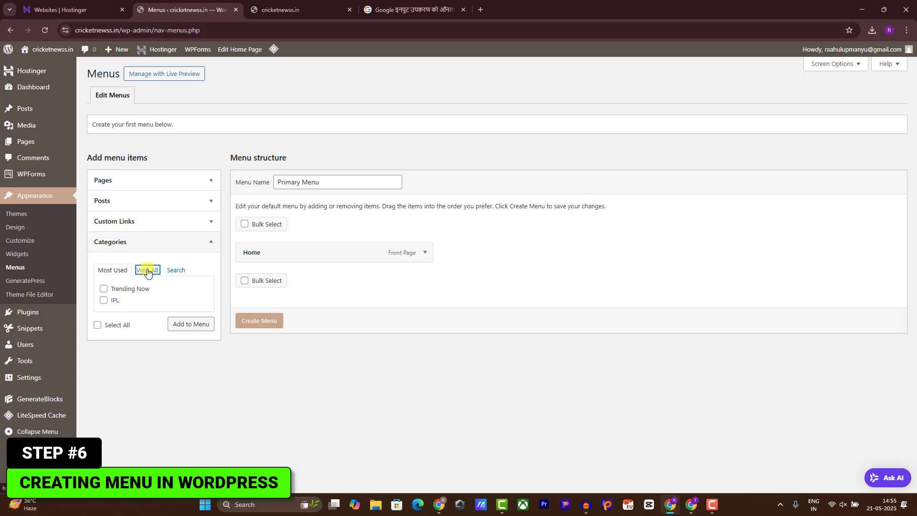
left_click(123, 290)
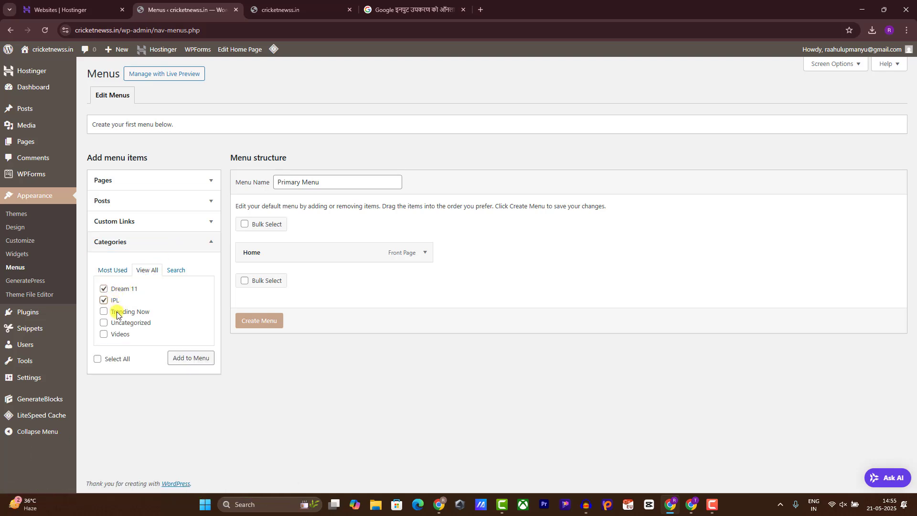
left_click(117, 312)
left_click(265, 324)
left_click(182, 359)
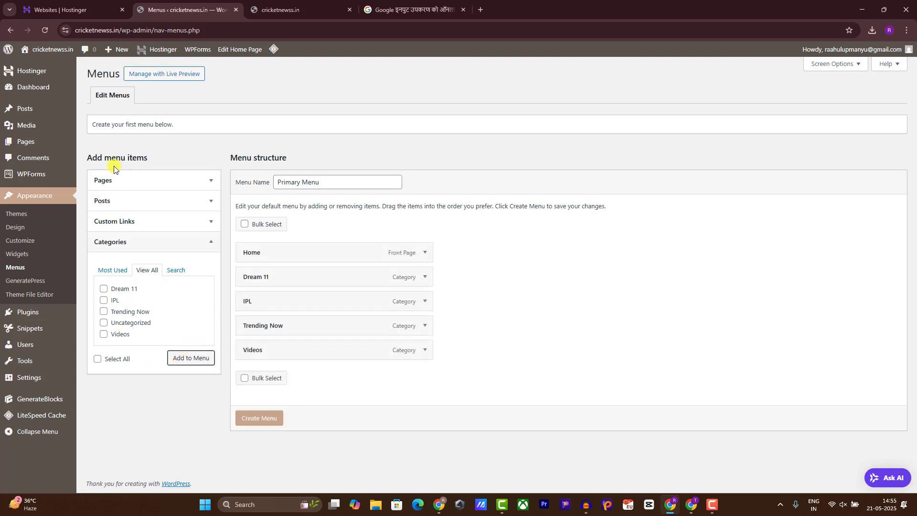
Step: Add the News posts page to the menu
left_click(140, 181)
left_click(150, 210)
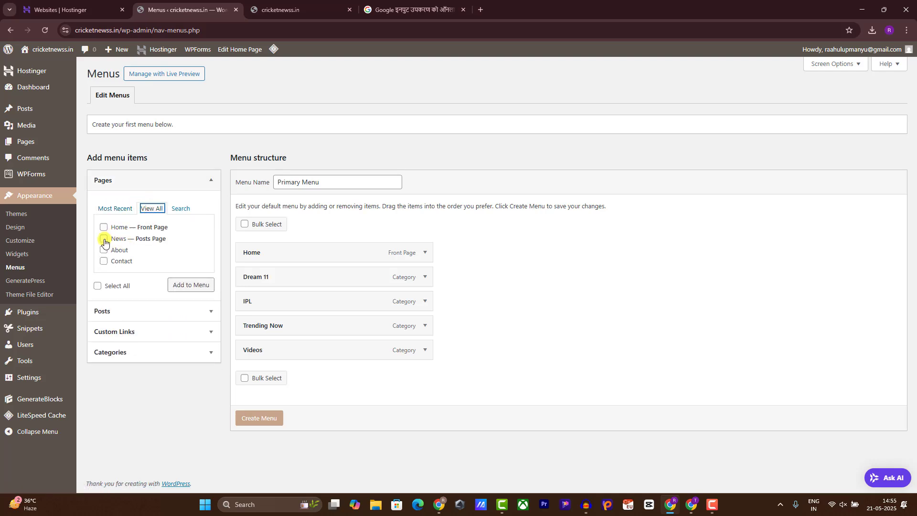
left_click(186, 290)
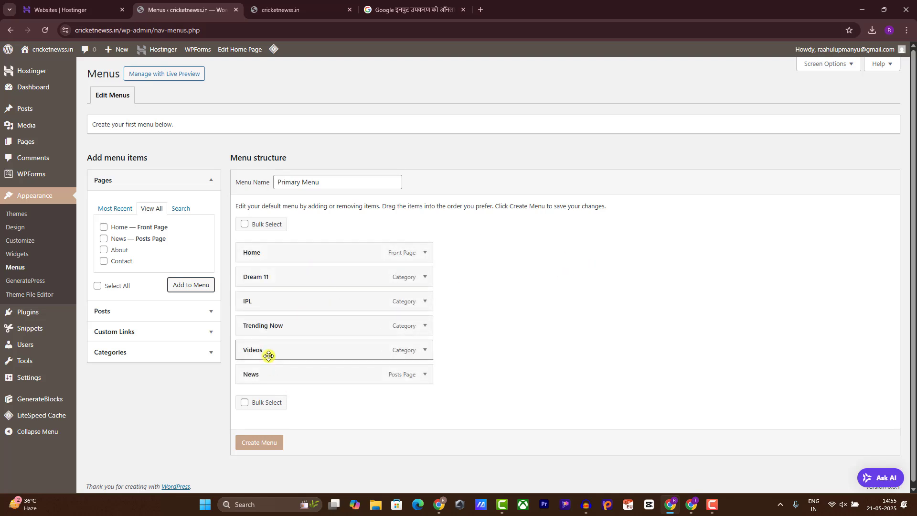
Step: Reorder the menu items so that Videos comes directly after Dream 11
left_click_drag(268, 356, 272, 288)
left_click(563, 281)
mouse_move(259, 343)
left_mouse_down()
mouse_move(274, 349)
mouse_move(253, 351)
left_mouse_up()
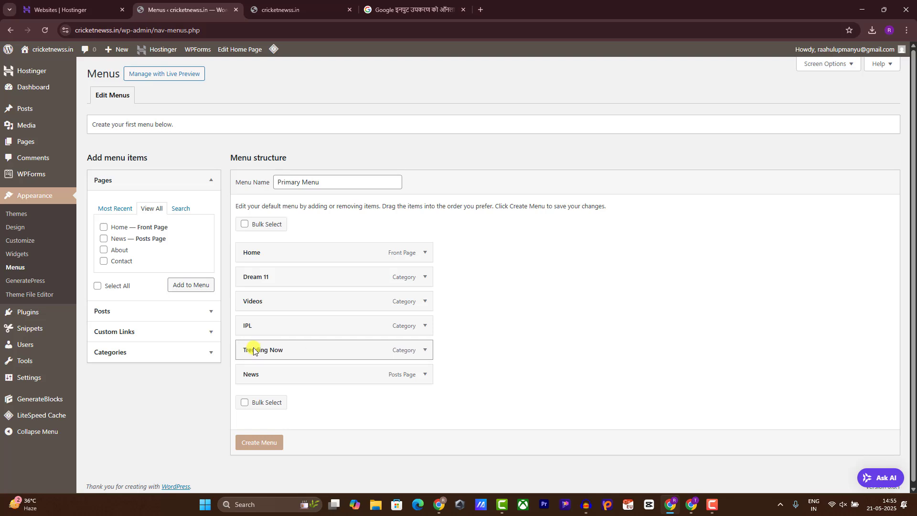
Step: Create the menu, assign it to the Primary Menu display location, and save it
left_click(266, 442)
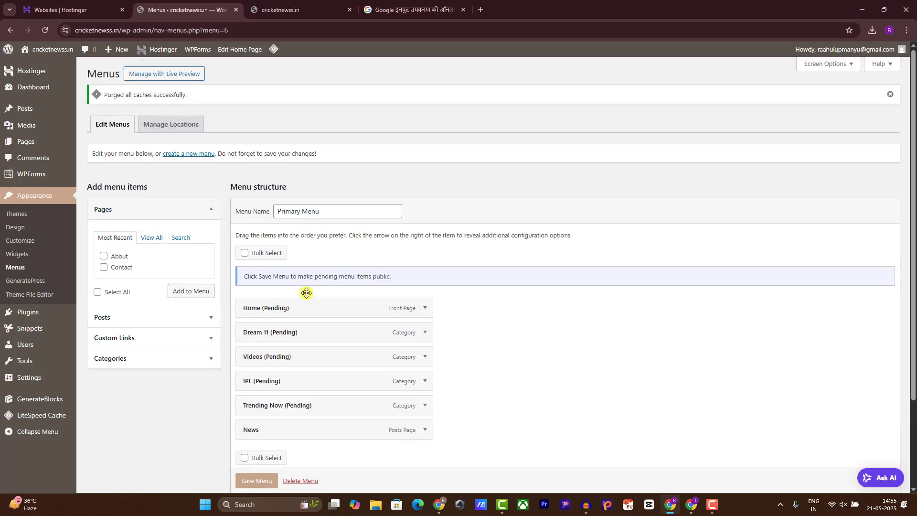
scroll(270, 399, "down", 2)
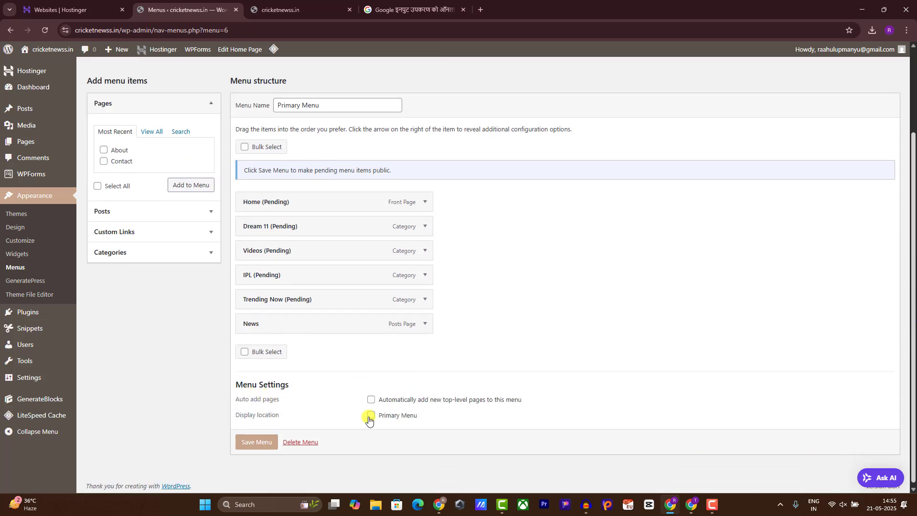
left_click(249, 447)
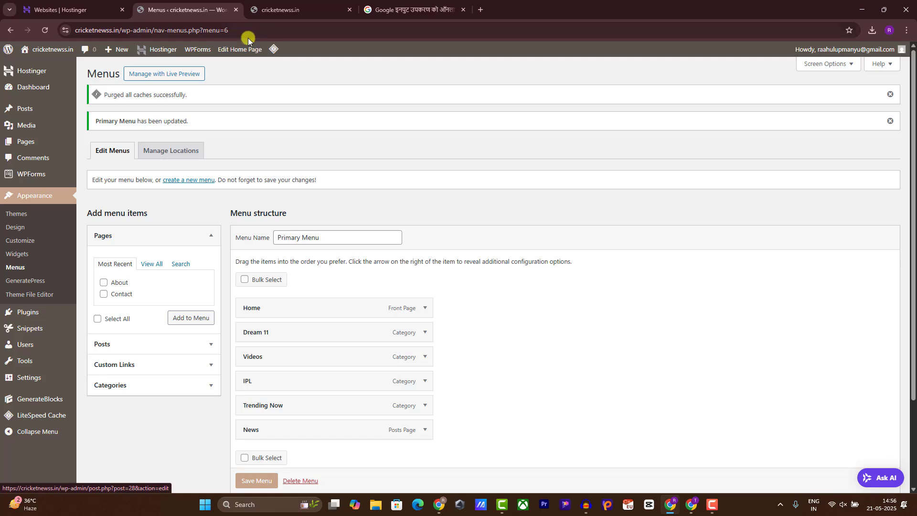
Step: Reload the live site's homepage and examine the navigation menu and the site title in the header
left_click(276, 3)
key("F5")
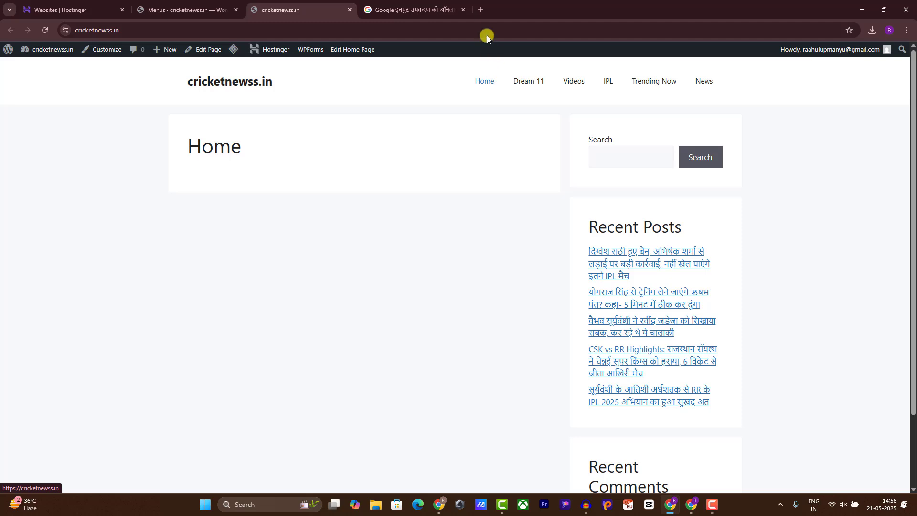
left_click_drag(179, 86, 350, 86)
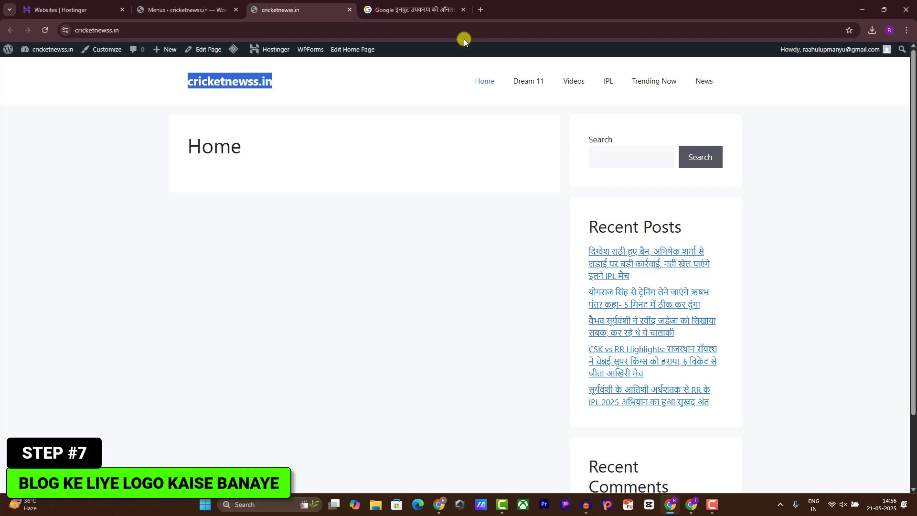
Step: Search Google for "canva logo", open Canva's free logo maker and start a new blank logo design
left_click(484, 4)
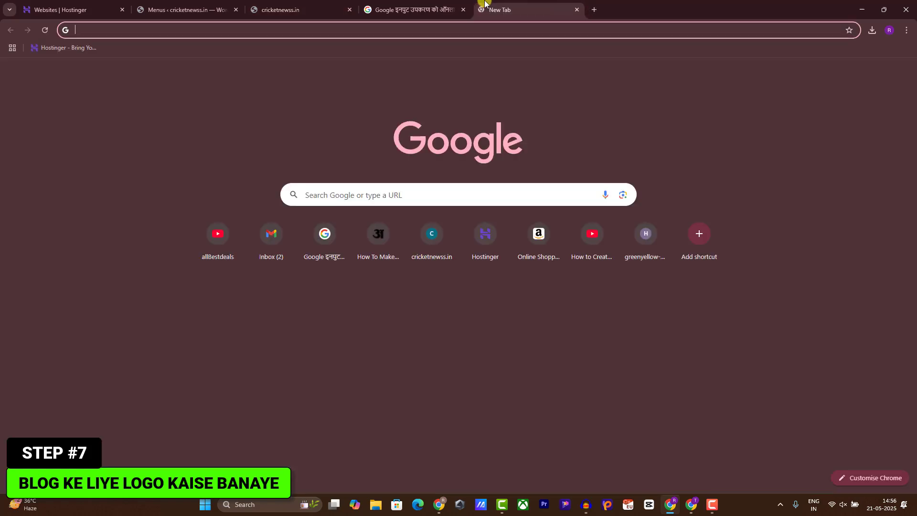
type("canva logo")
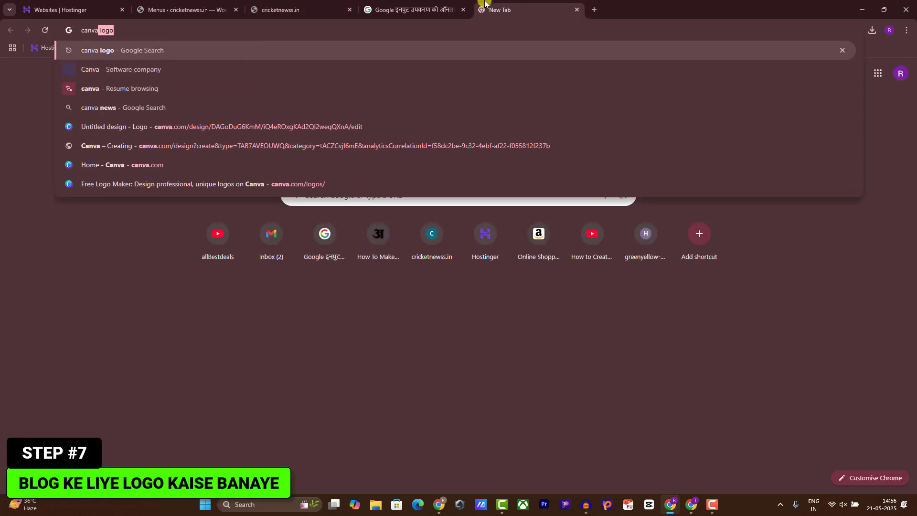
key("Return")
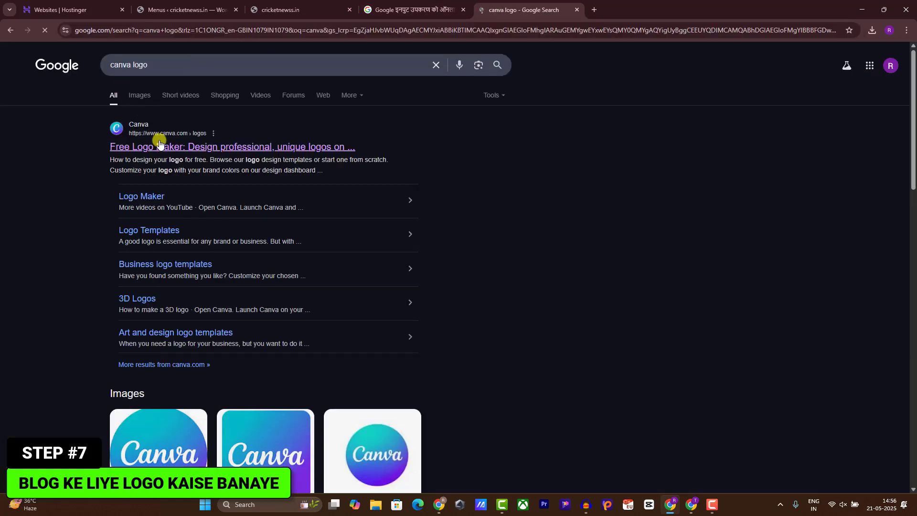
left_click(161, 147)
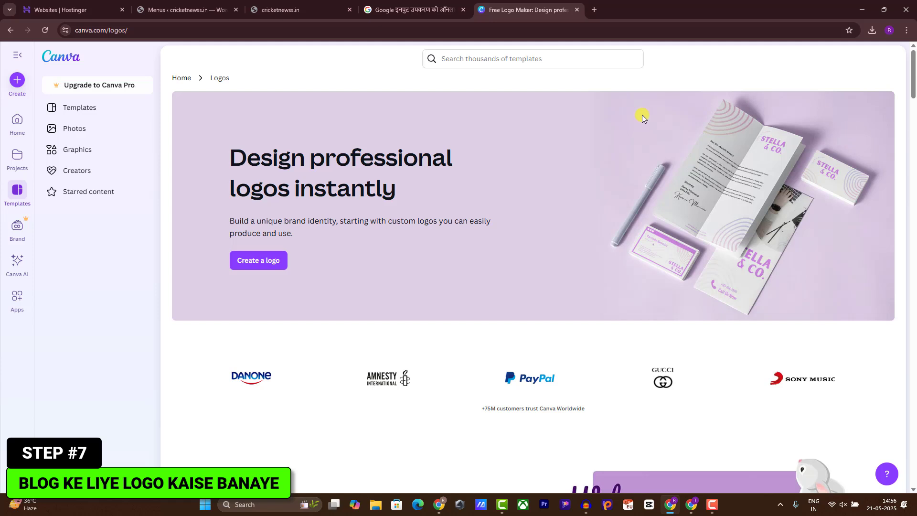
left_click(256, 261)
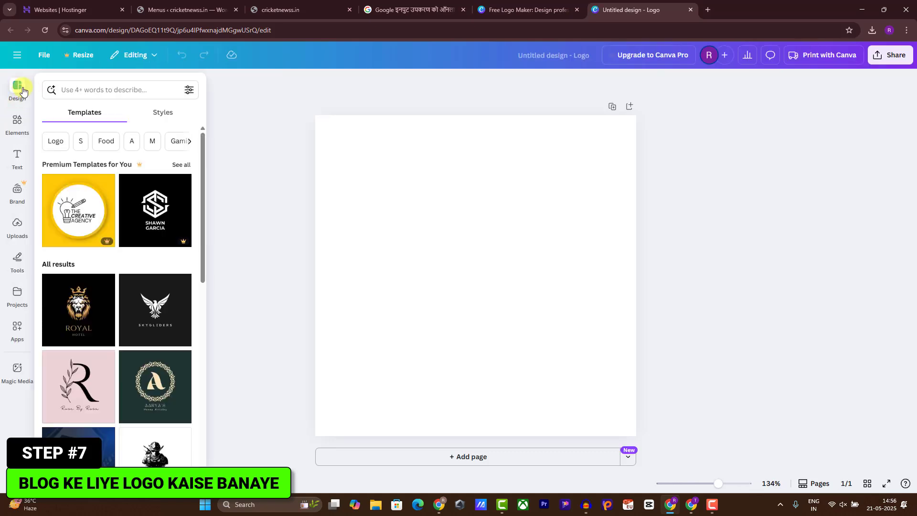
Step: Search the logo templates for "cricket" and apply the Colorful Abstract Illustrative Cricket Sports Logo with the batsman on a yellow circle
left_click(81, 85)
type("c")
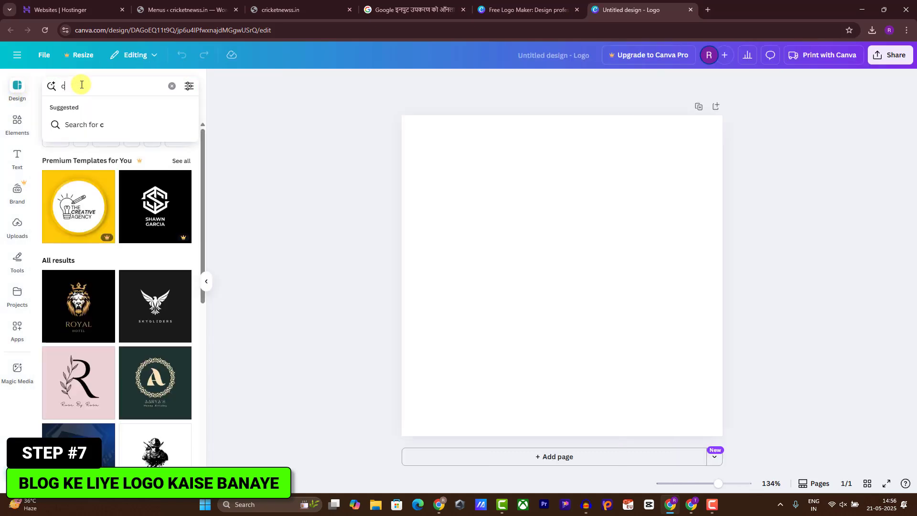
type("ricket")
key("Return")
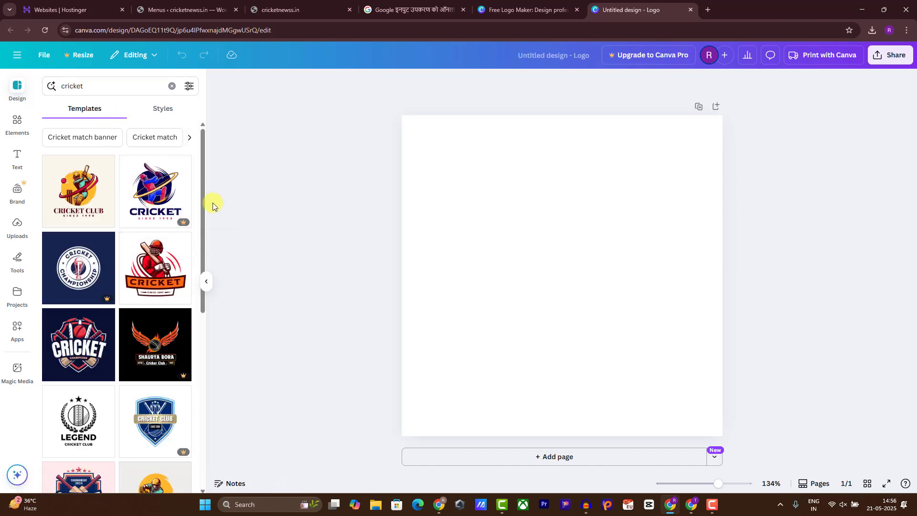
left_click_drag(204, 188, 198, 323)
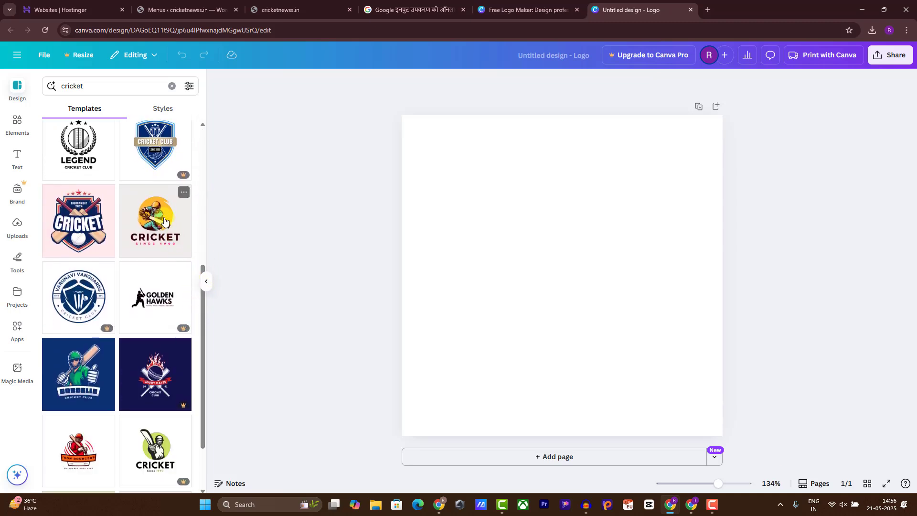
left_click(150, 221)
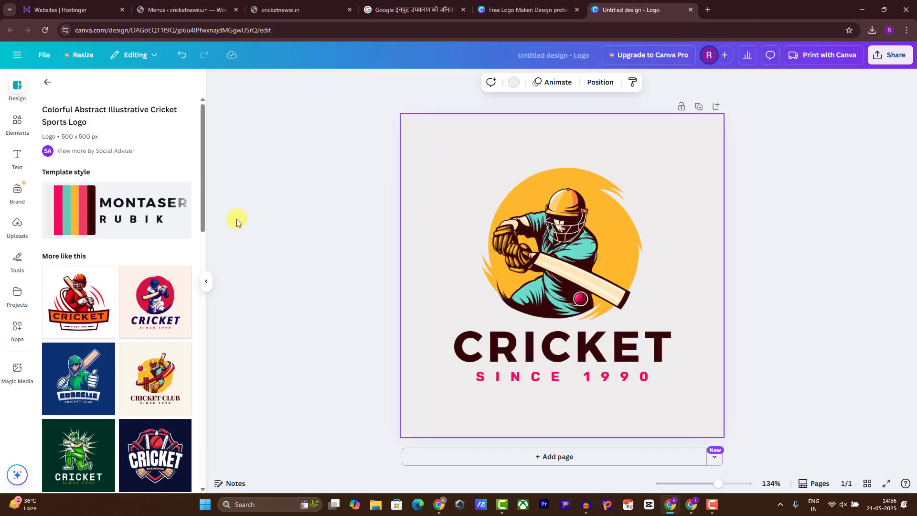
Step: Shrink the batsman illustration at the canvas's left edge and set the page background to white (#FFFFFF)
left_click_drag(203, 199, 204, 311)
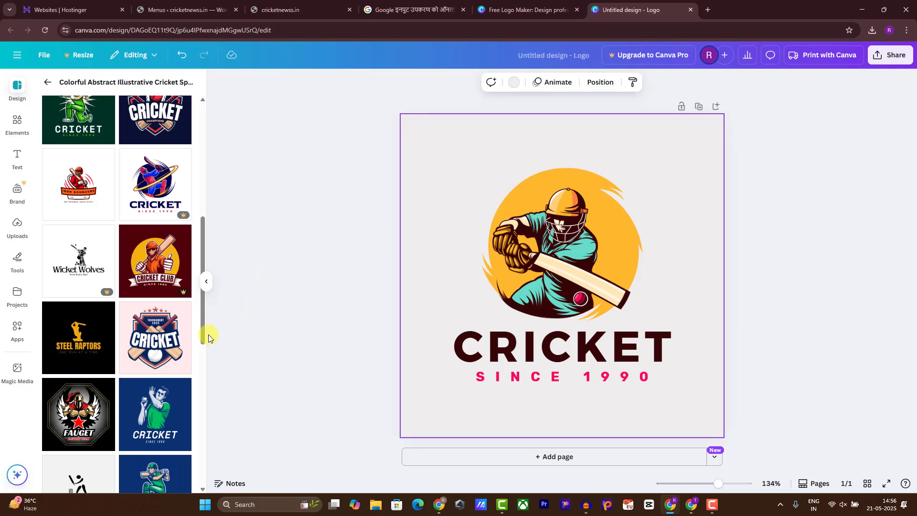
left_click_drag(636, 322, 432, 298)
left_click(548, 165)
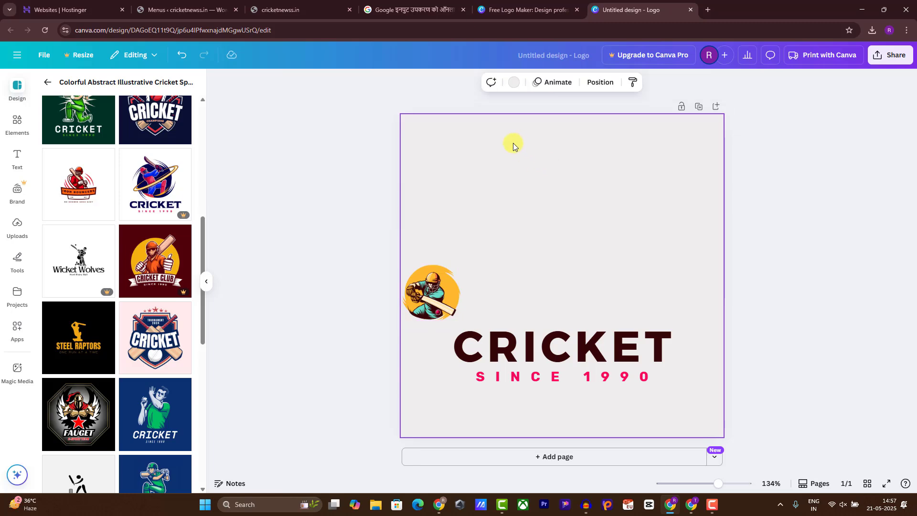
left_click(519, 86)
left_click(53, 154)
type("ffffff")
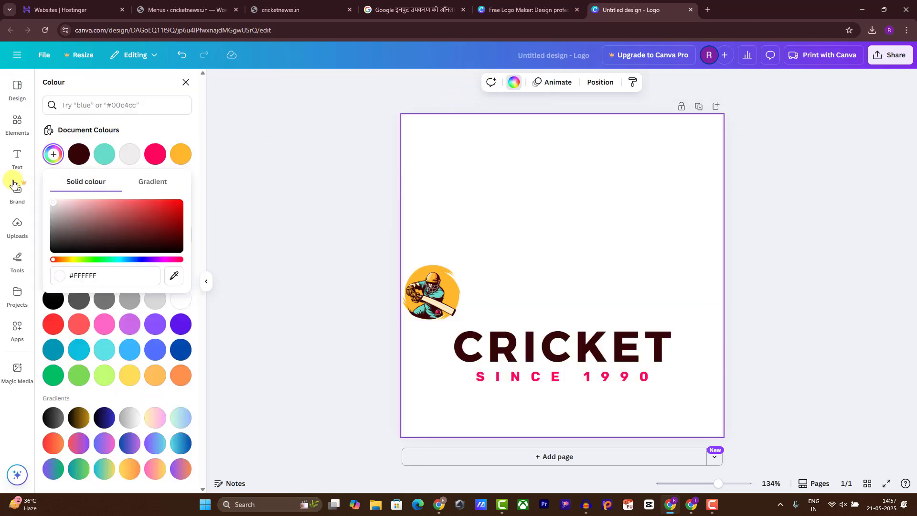
Step: Place the CRICKET heading beside the batsman illustration and retype its text as CRICKET
left_click_drag(495, 352, 497, 291)
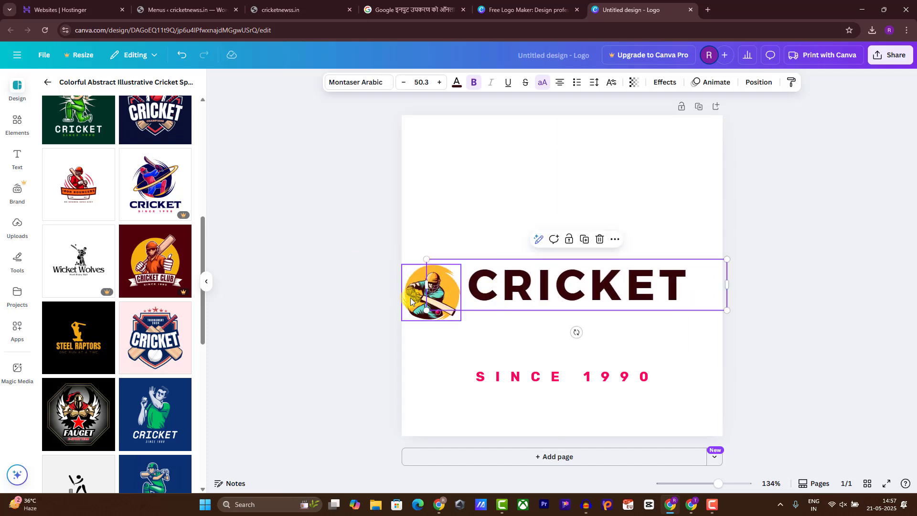
left_click_drag(414, 299, 425, 293)
left_click_drag(581, 287, 587, 274)
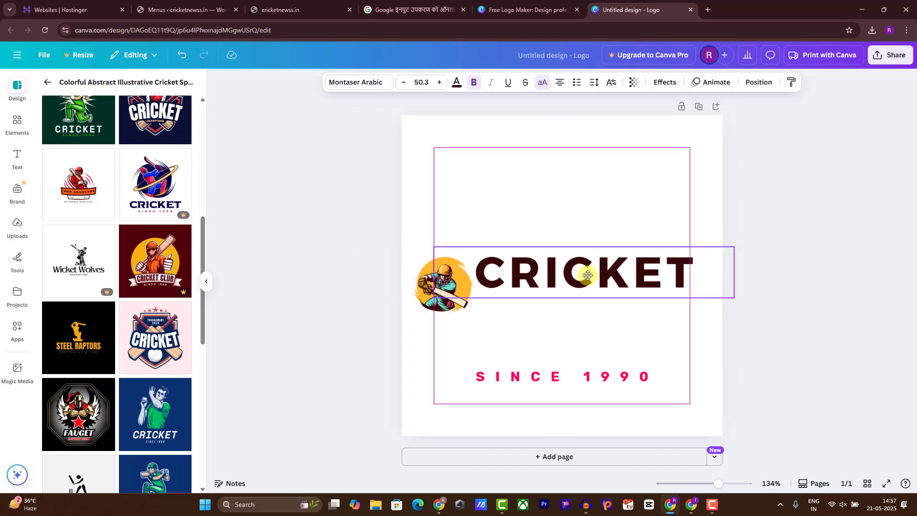
double_click(545, 260)
type("CR")
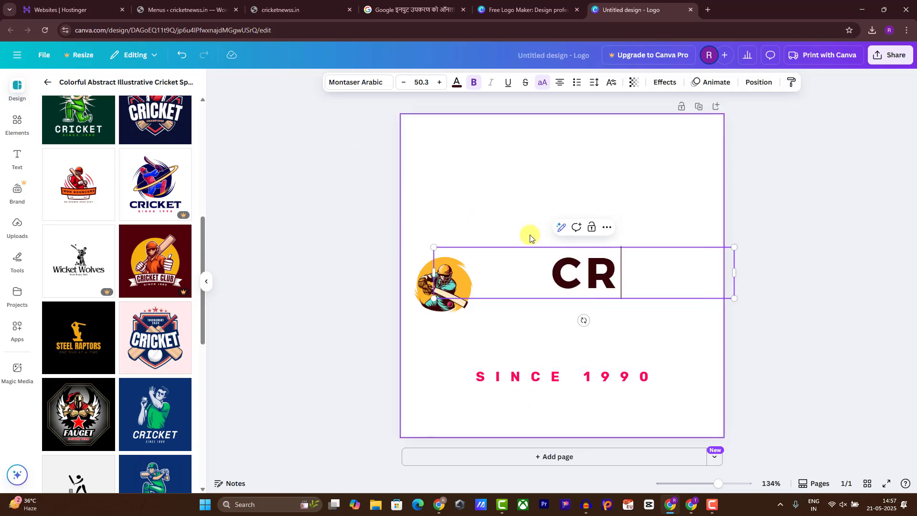
type("ICKET")
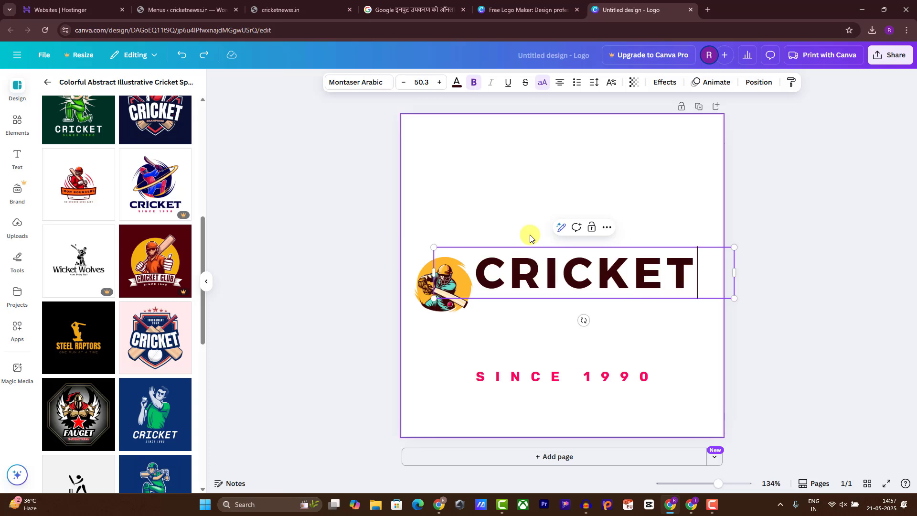
Step: Scale the CRICKET heading down to font size 41 and align it vertically with the batsman illustration
left_click_drag(734, 296, 679, 286)
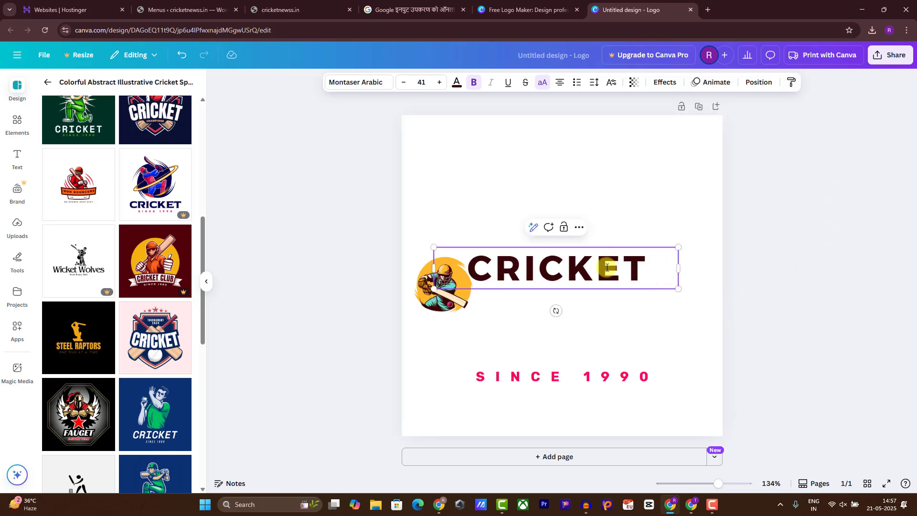
left_click_drag(613, 267, 594, 239)
left_click(368, 173)
left_click(512, 266)
left_click_drag(511, 266, 518, 273)
left_click_drag(424, 281, 426, 275)
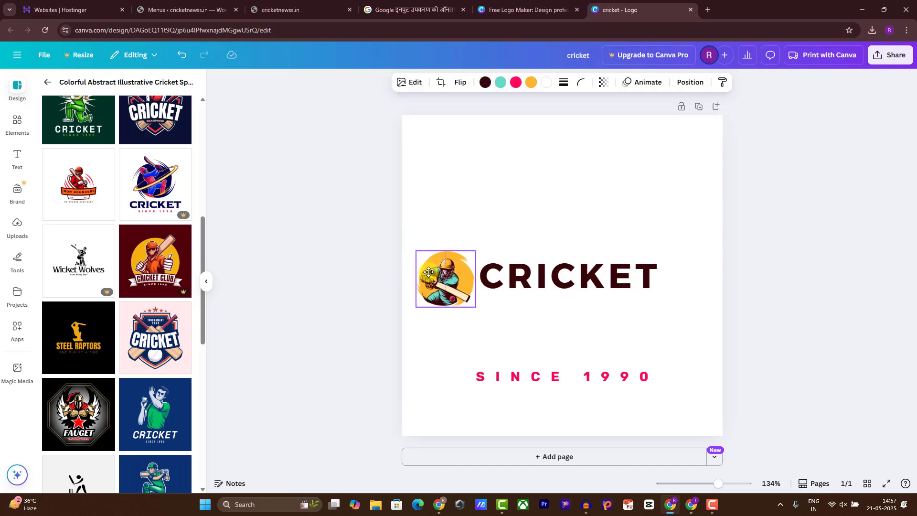
Step: Move the SINCE 1990 tagline directly beneath the CRICKET heading and replace its text with NEWS
left_click_drag(505, 374, 517, 299)
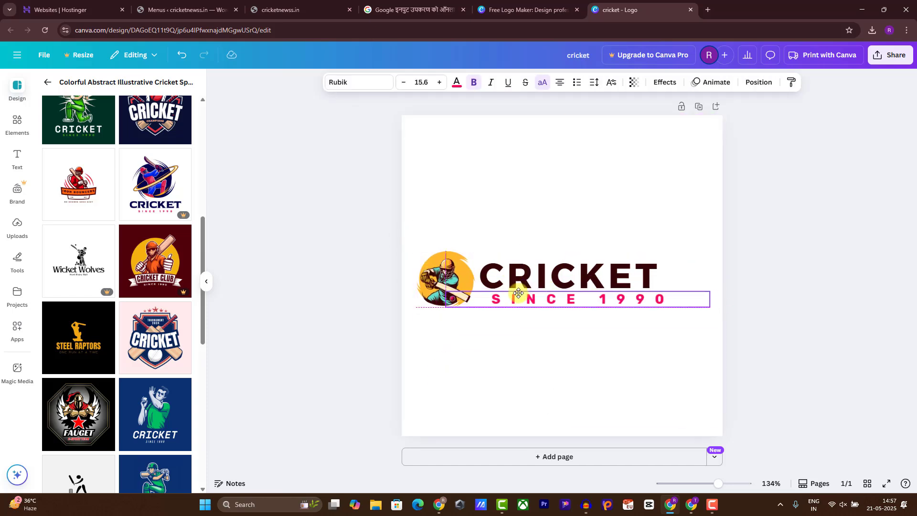
left_click(518, 298)
type("NEWS")
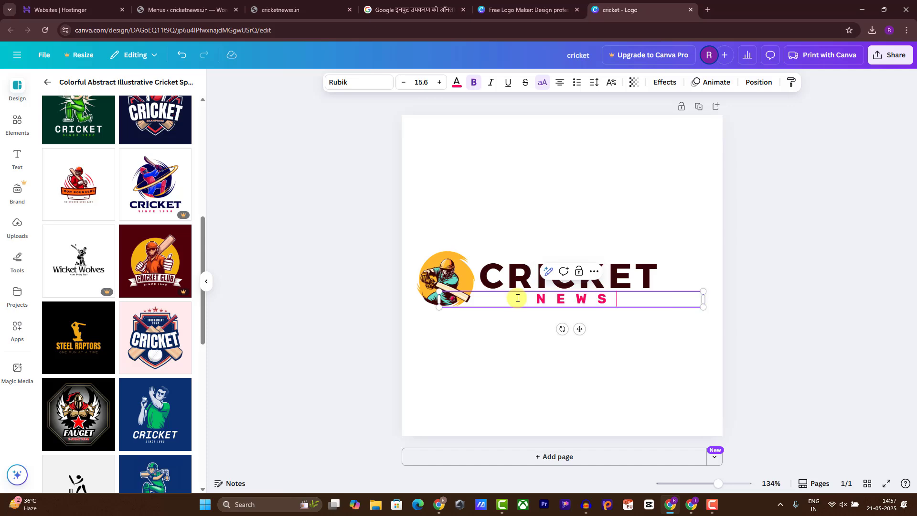
left_click(784, 266)
left_click_drag(521, 310, 529, 306)
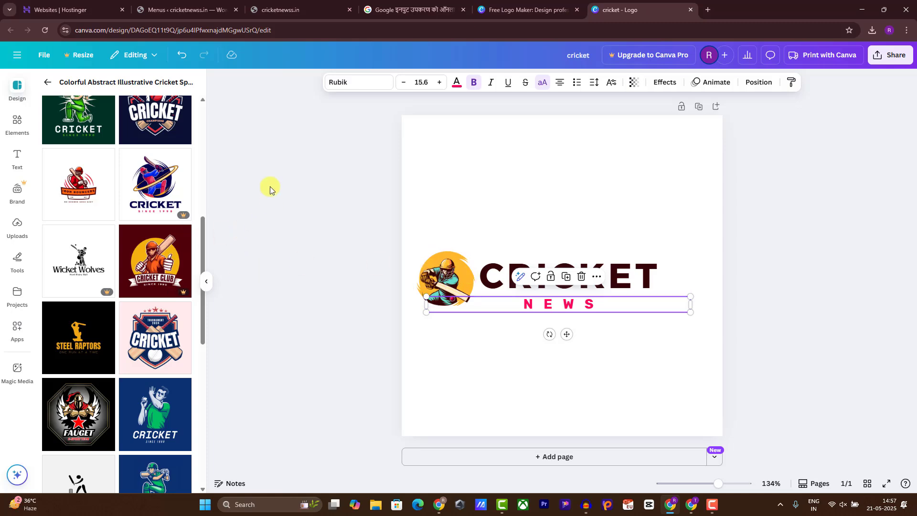
Step: Shift the NEWS tagline so it sits close beneath the right end of the CRICKET heading
left_click_drag(203, 246, 207, 345)
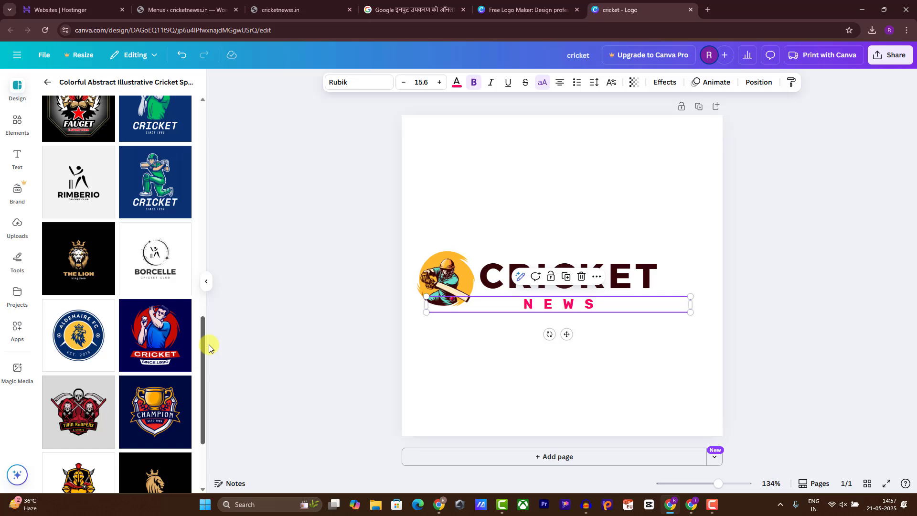
left_click_drag(209, 346, 219, 388)
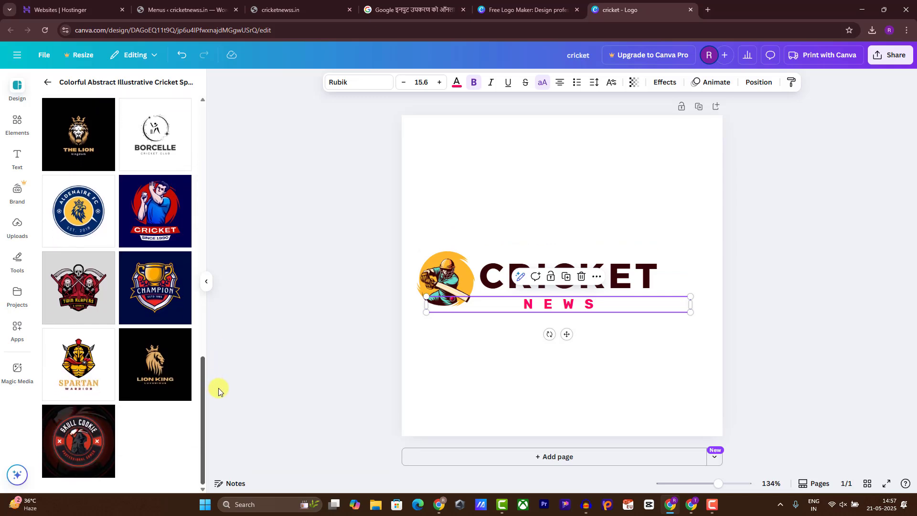
left_click(534, 221)
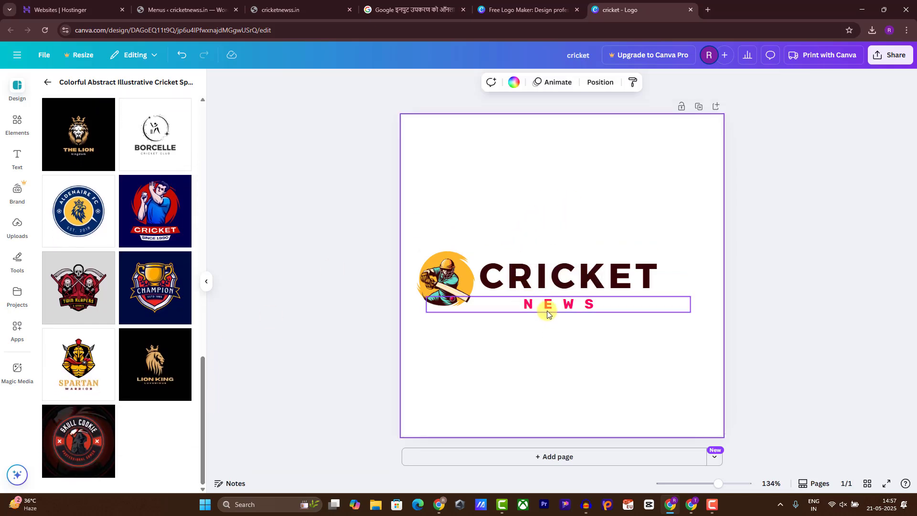
left_click_drag(546, 312, 601, 307)
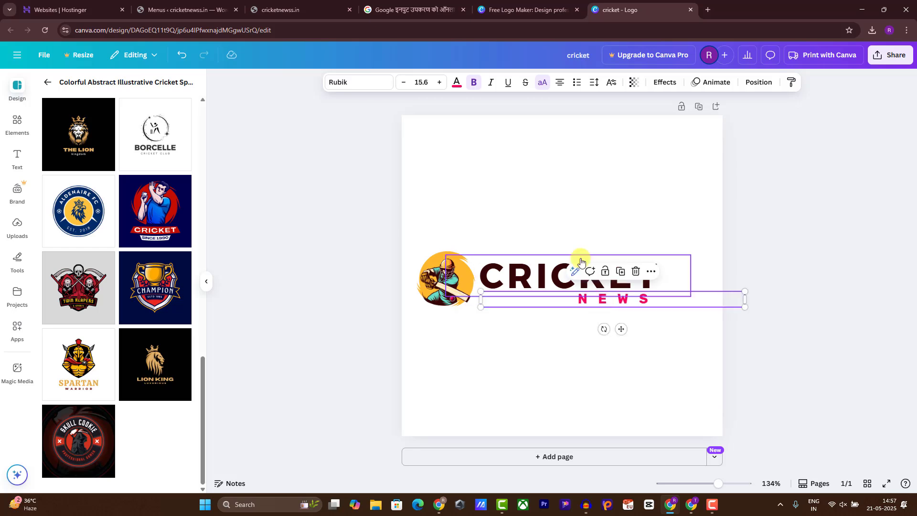
Step: Select the illustration, heading and tagline together and enlarge them to span nearly the full canvas width
left_click(572, 195)
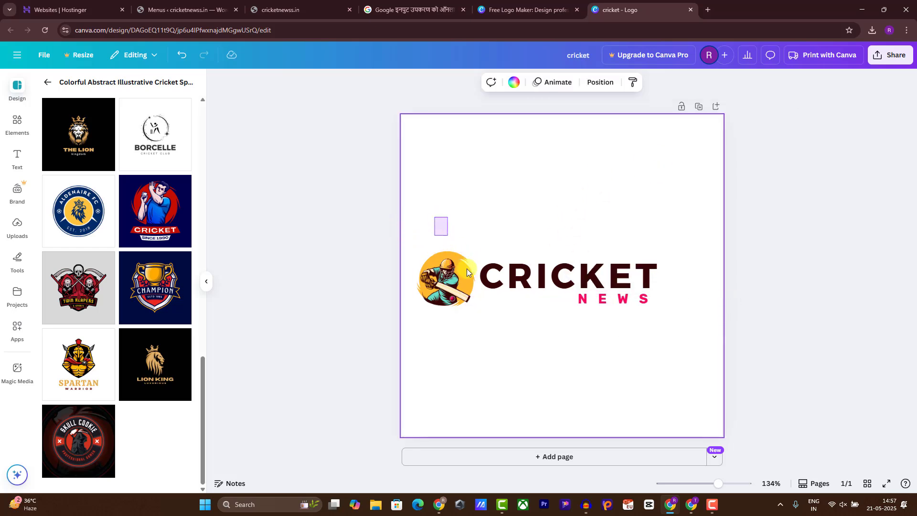
left_click_drag(467, 271, 810, 344)
left_click(729, 266)
Step: Change the NEWS tagline's text colour to the default solid red
left_click(636, 311)
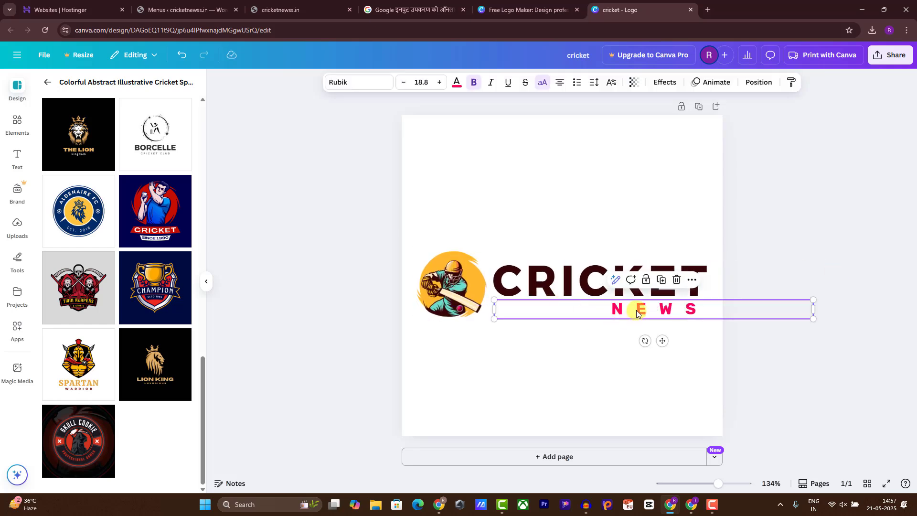
left_click(544, 87)
left_click(453, 85)
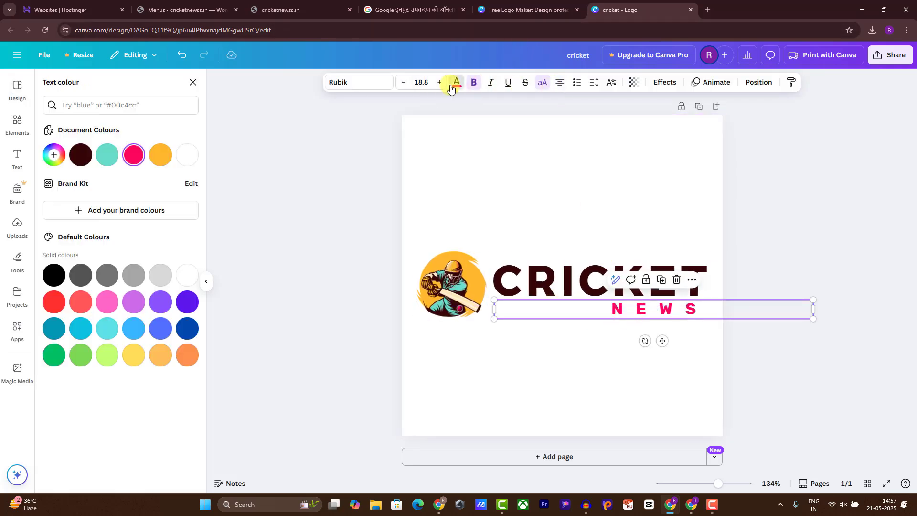
left_click(62, 298)
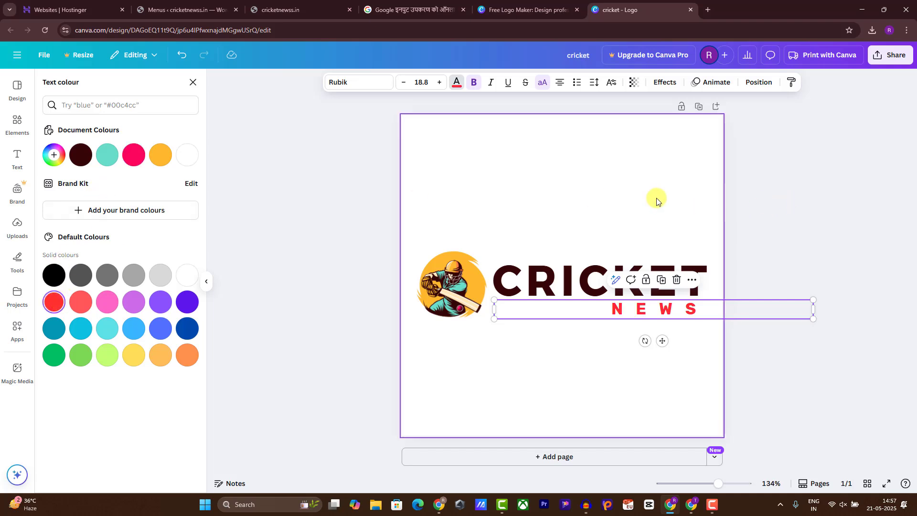
Step: Reduce the letter spacing of the NEWS tagline and realign it under the right end of CRICKET
left_click(595, 83)
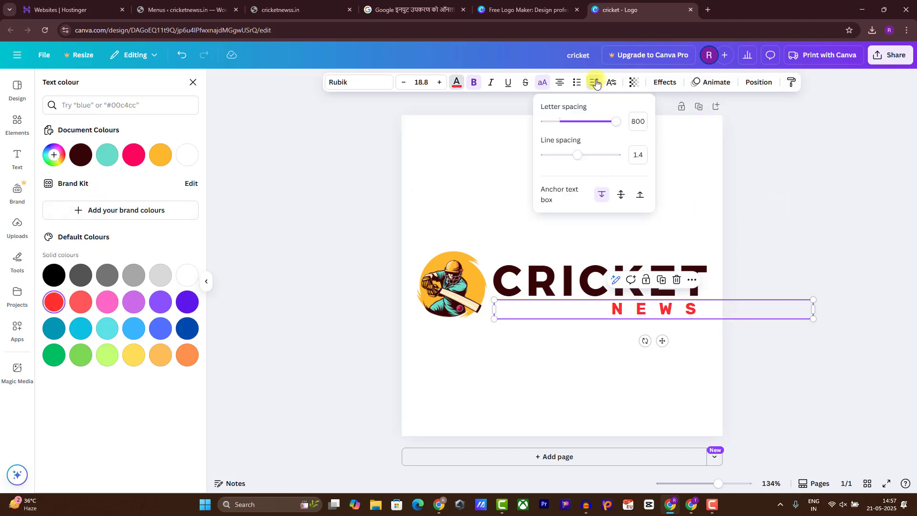
left_click_drag(616, 125, 579, 123)
left_click_drag(647, 313, 662, 313)
left_click(799, 213)
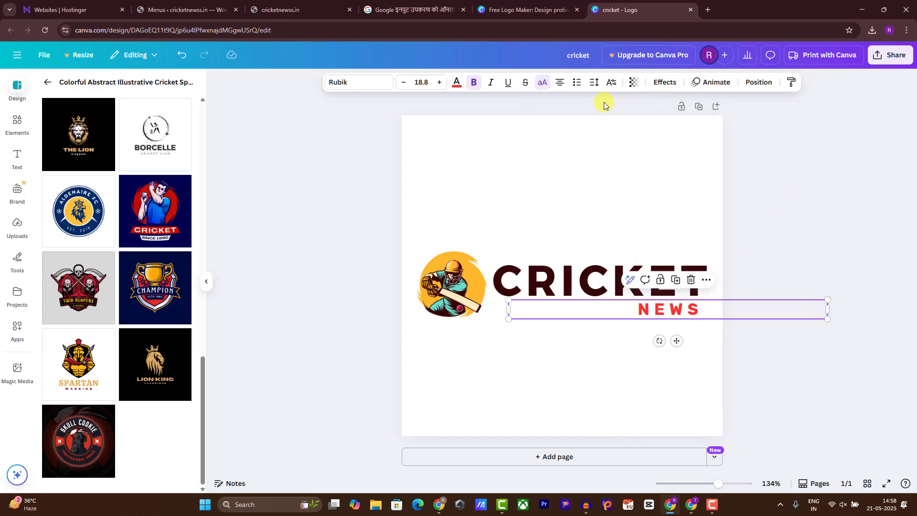
Step: Open Google Input Tools in a new browser tab and transliterate "sabse tej" into Hindi as सबसे तेज
left_click(851, 169)
key("ctrl+t")
left_click(324, 239)
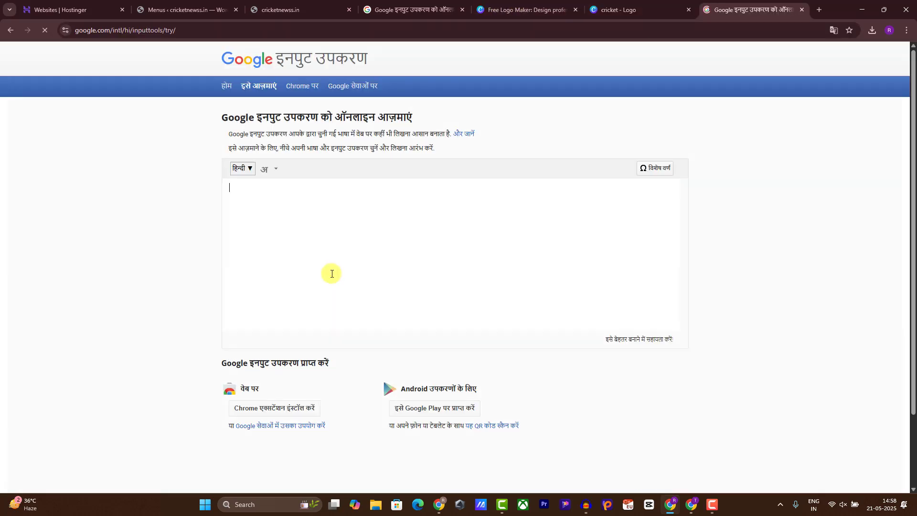
type("sabse tej")
Step: Switch back to the Canva logo design and insert "सबसे तेज -" before NEWS in the tagline
left_click(616, 10)
left_click(645, 309)
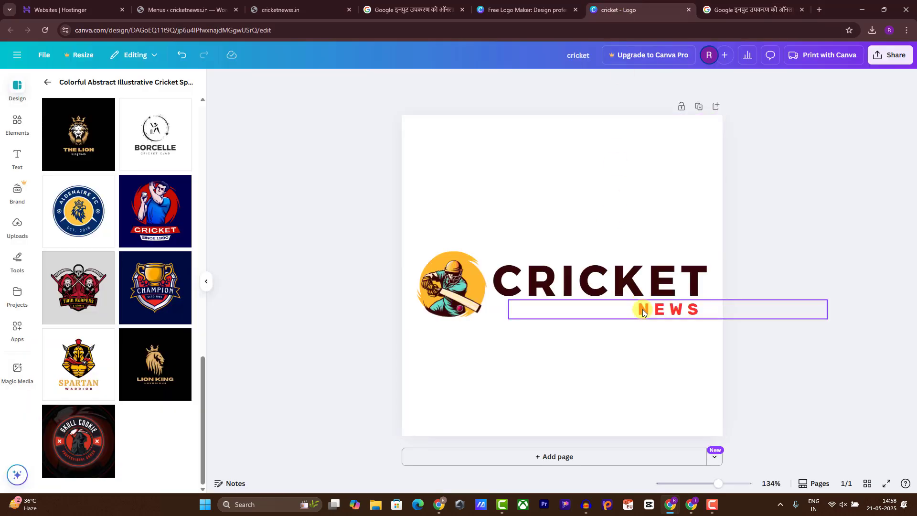
type("सबसे तेज")
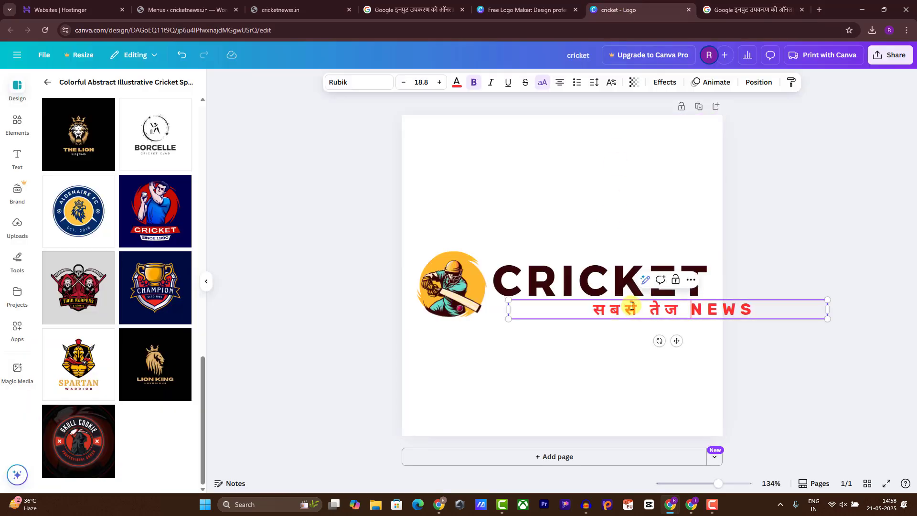
type("-")
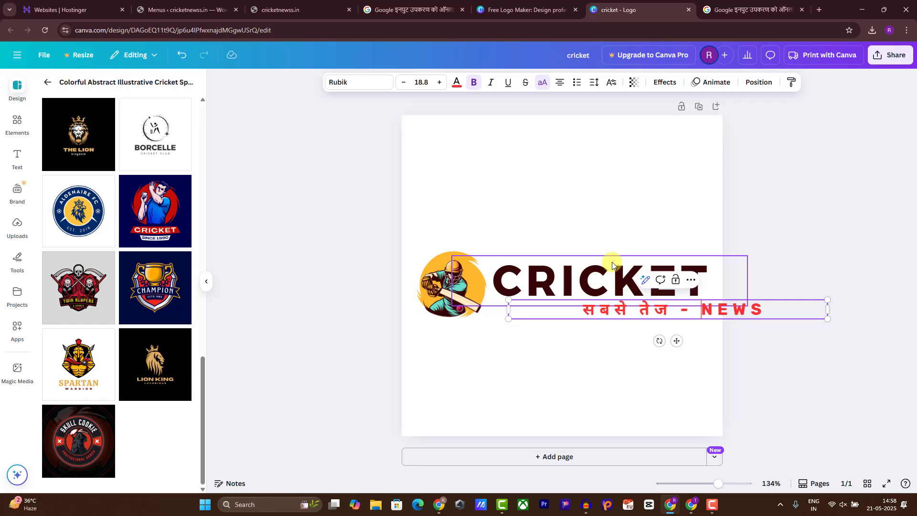
Step: Reduce the letter spacing of the सबसे तेज - NEWS tagline to 96 and align it under the right part of CRICKET
left_click(789, 288)
left_click_drag(718, 311, 662, 311)
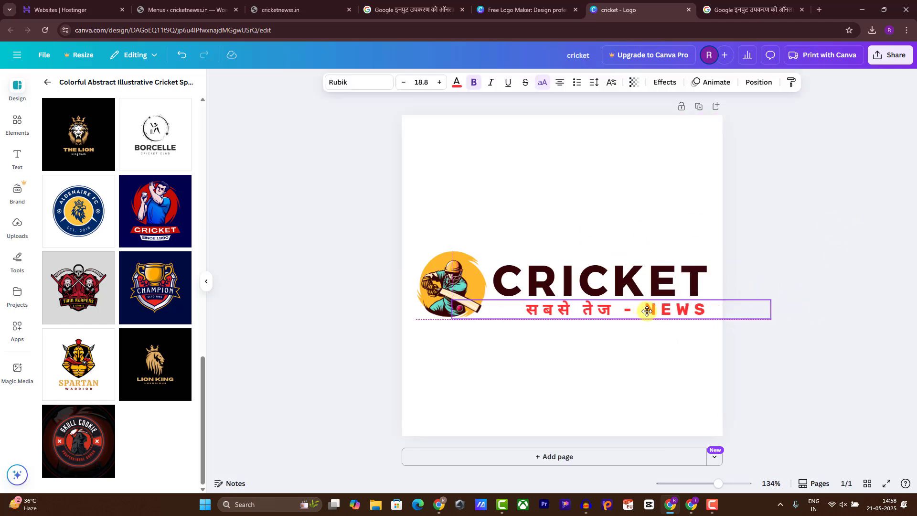
left_click(595, 82)
left_click_drag(581, 125, 566, 125)
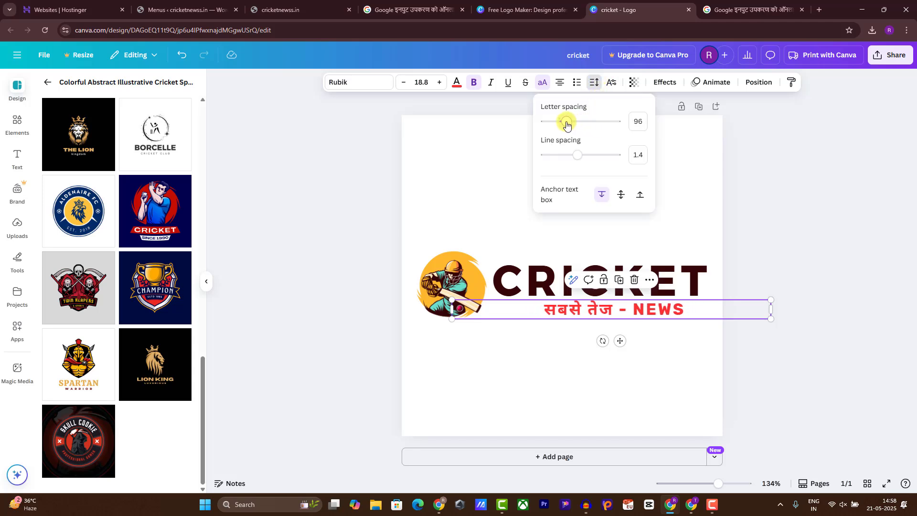
left_click_drag(573, 314, 589, 313)
left_click(835, 222)
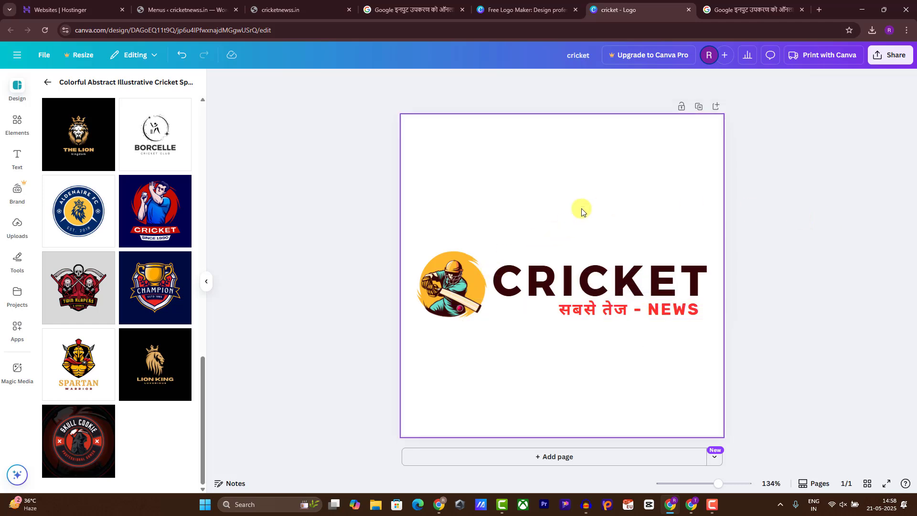
left_click(597, 284)
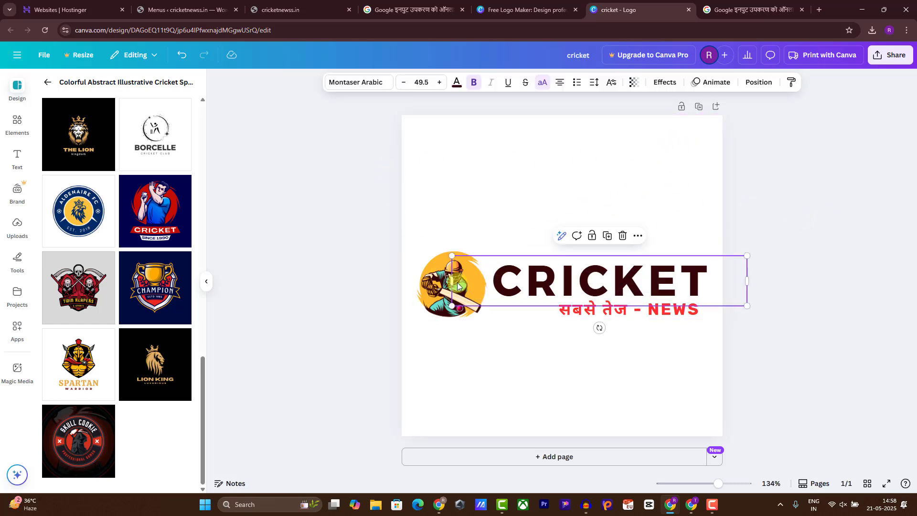
left_click(812, 133)
Step: Download the finished cricket logo as a PNG file
left_click(893, 63)
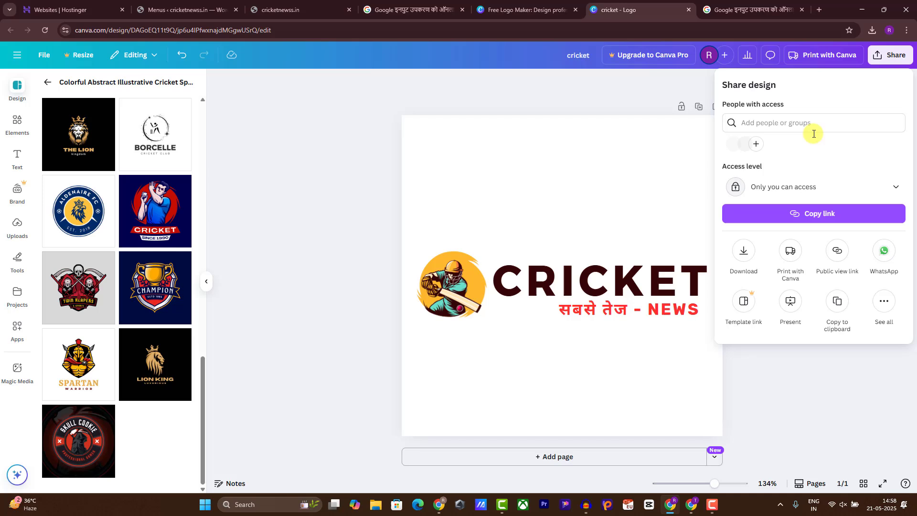
left_click(741, 252)
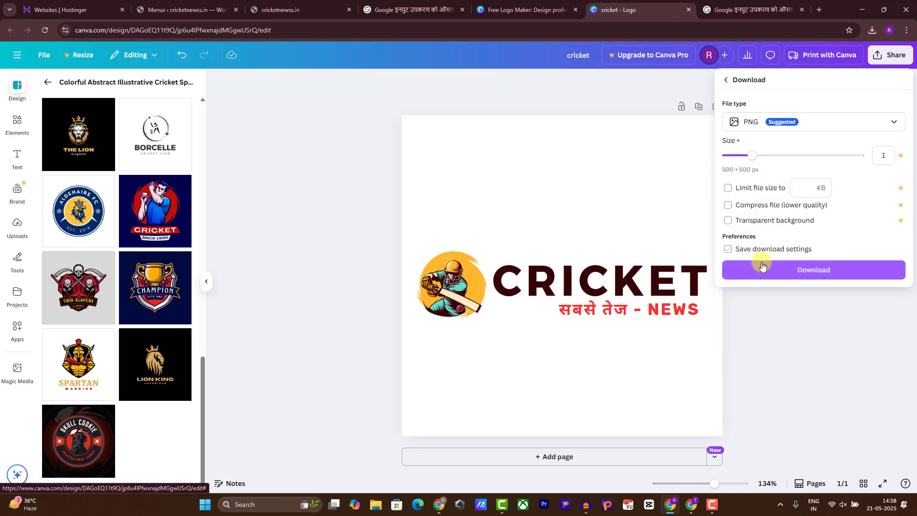
left_click(757, 272)
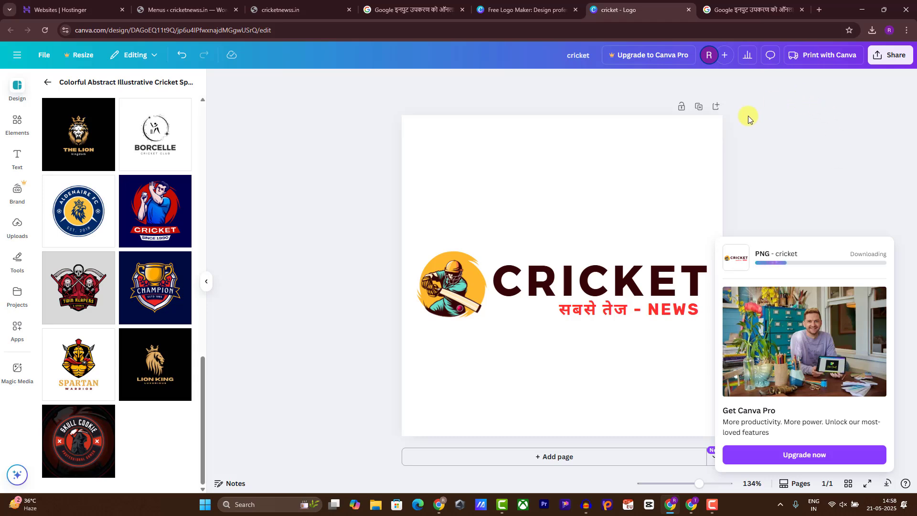
left_click_drag(458, 205, 482, 231)
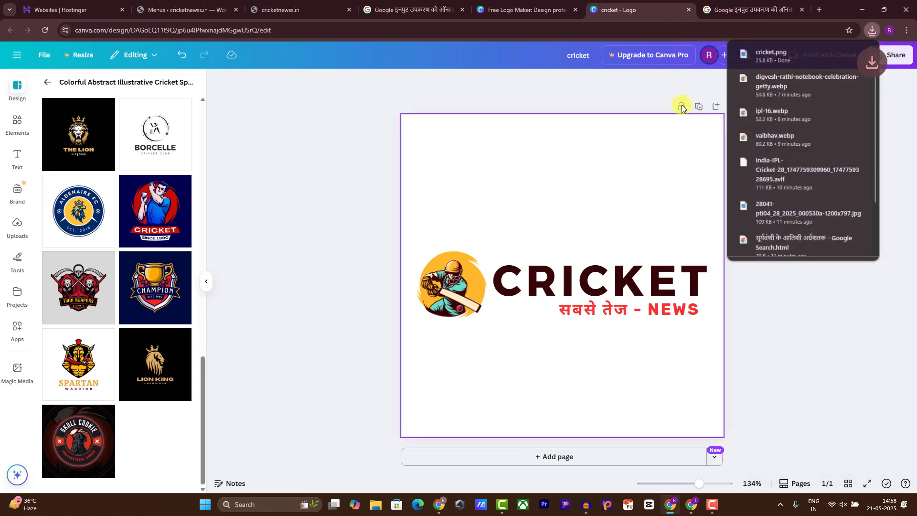
Step: Switch to the cricketnewss.in site, open its customizer and hide the site title in Site Identity
left_click(293, 8)
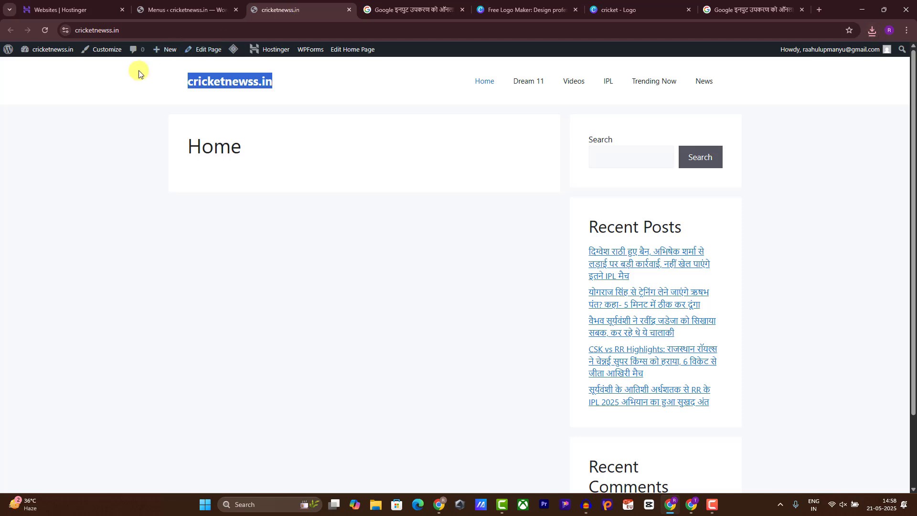
left_click(96, 27)
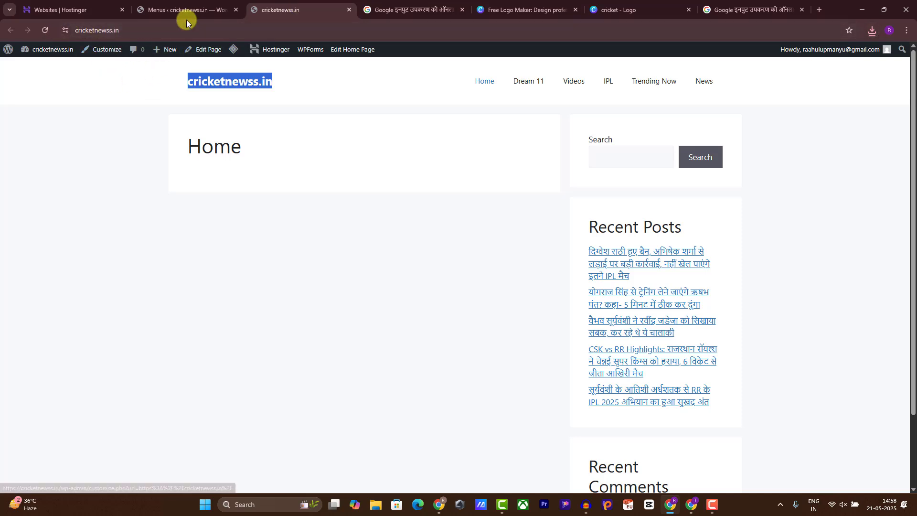
left_click(87, 69)
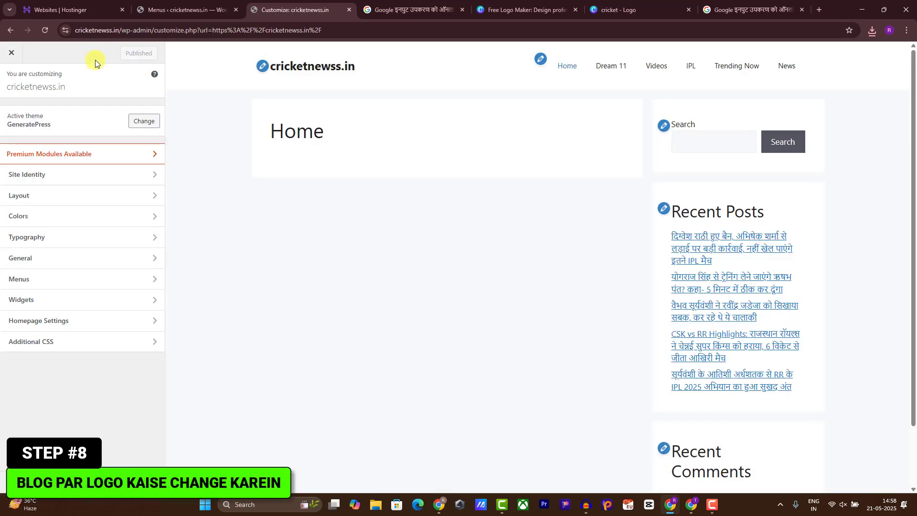
left_click(52, 174)
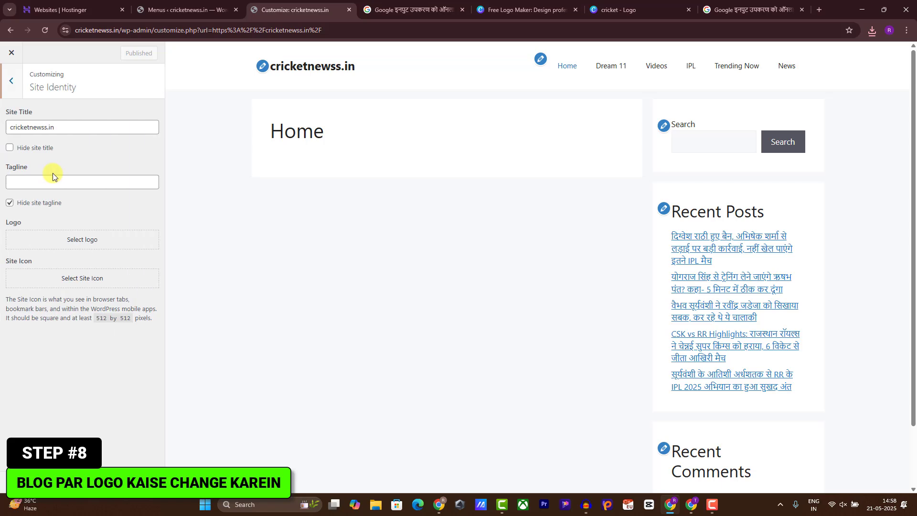
left_click(23, 152)
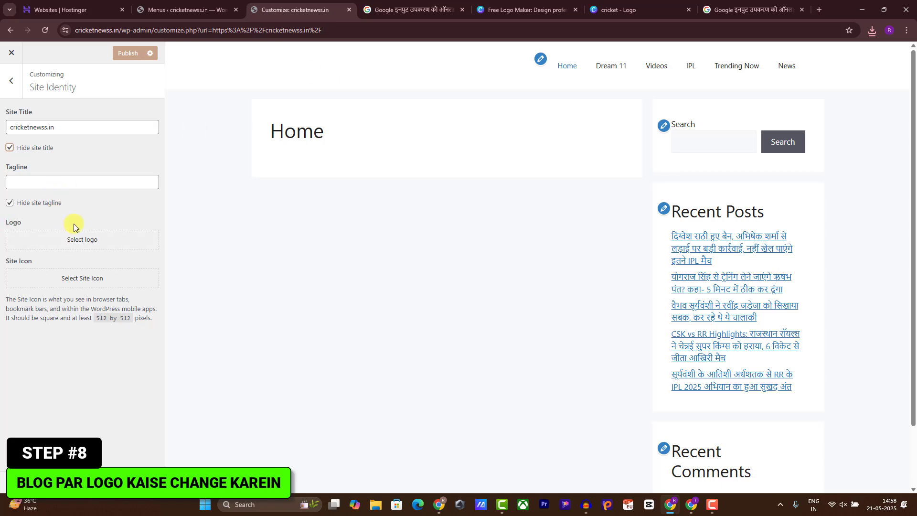
Step: Upload cricket.png to the media library and select it as the site logo
left_click(74, 236)
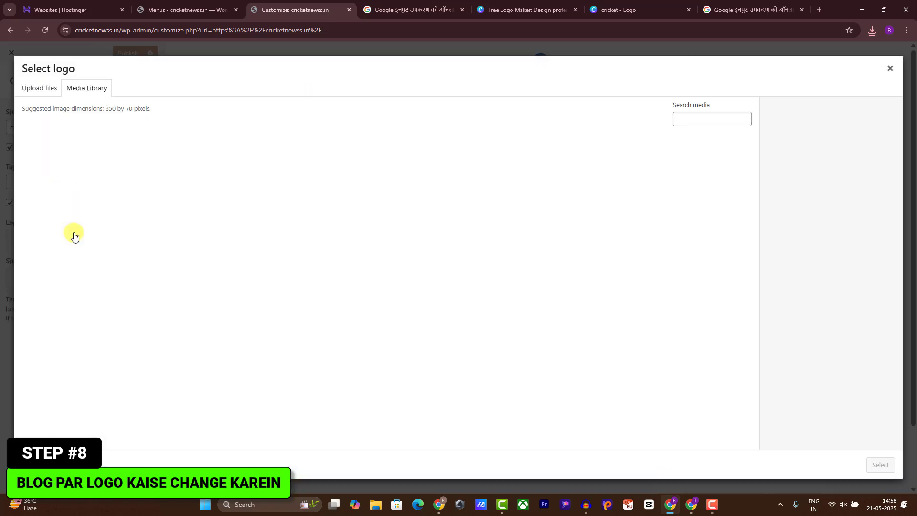
left_click(49, 94)
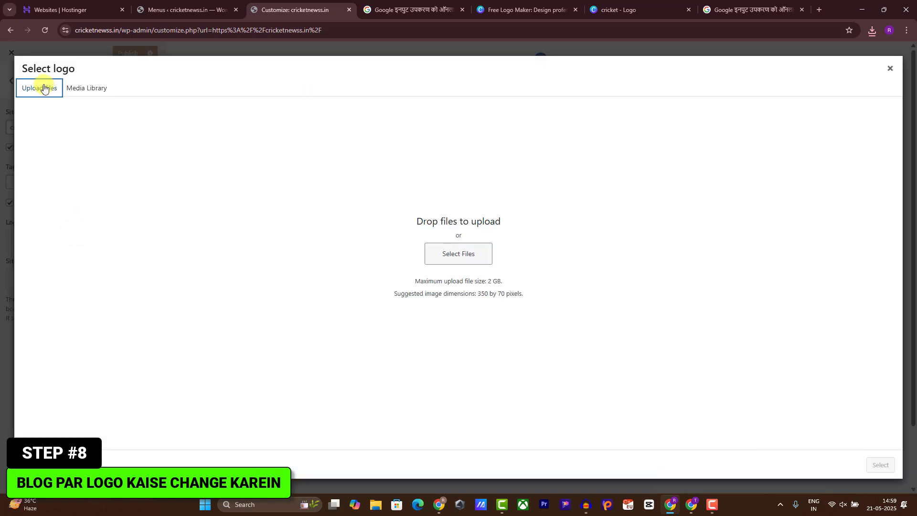
left_click(448, 264)
double_click(130, 116)
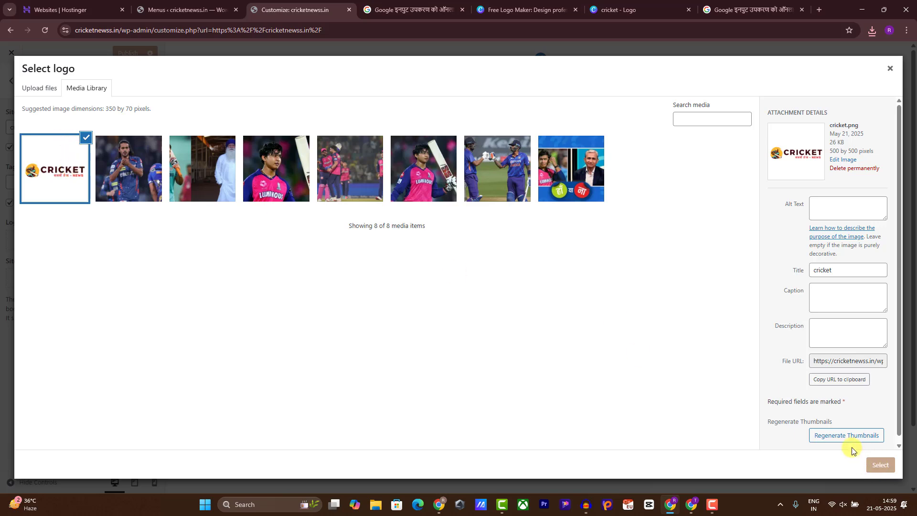
left_click(880, 465)
Step: Crop the logo image closely around the artwork and publish it with a logo width of 240 px
left_click_drag(492, 198, 458, 232)
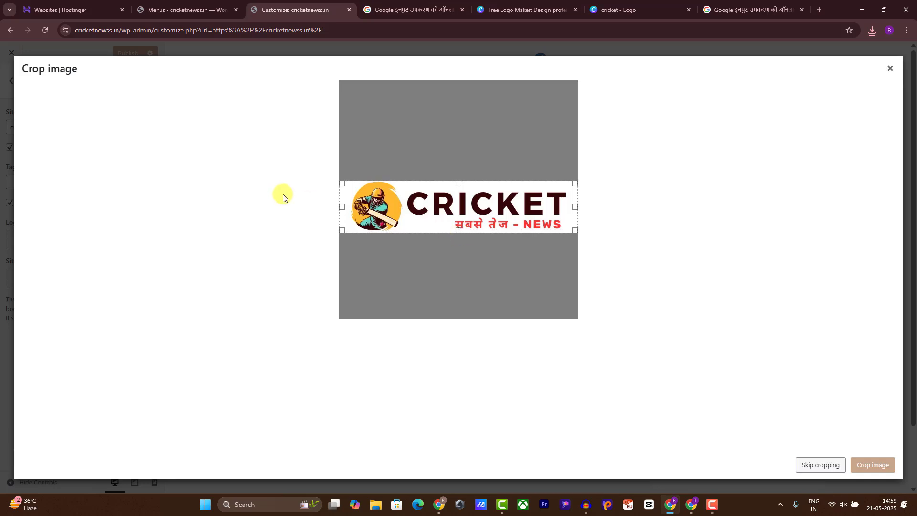
left_click_drag(343, 207, 354, 206)
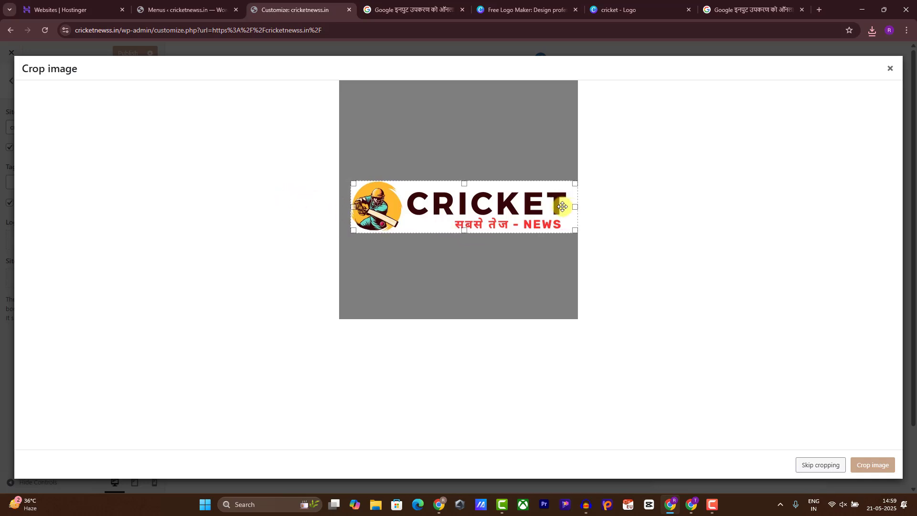
left_click_drag(578, 208, 573, 205)
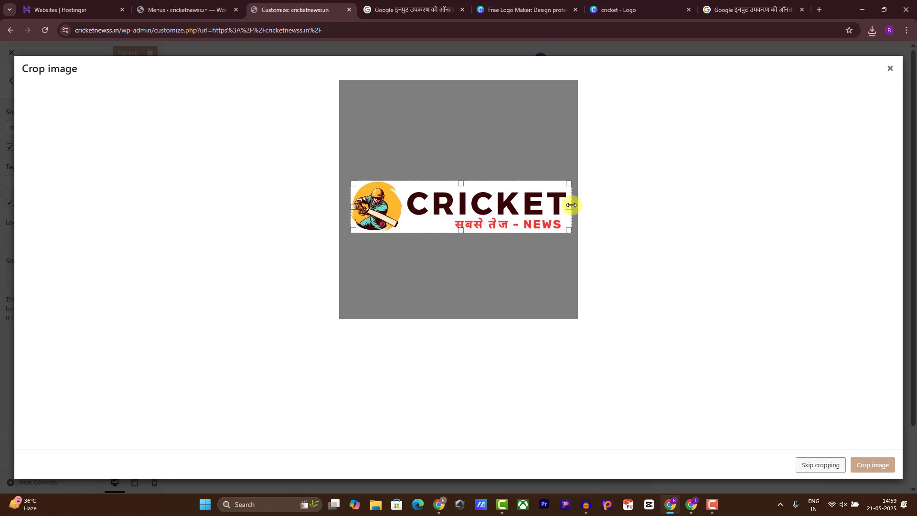
left_click(871, 465)
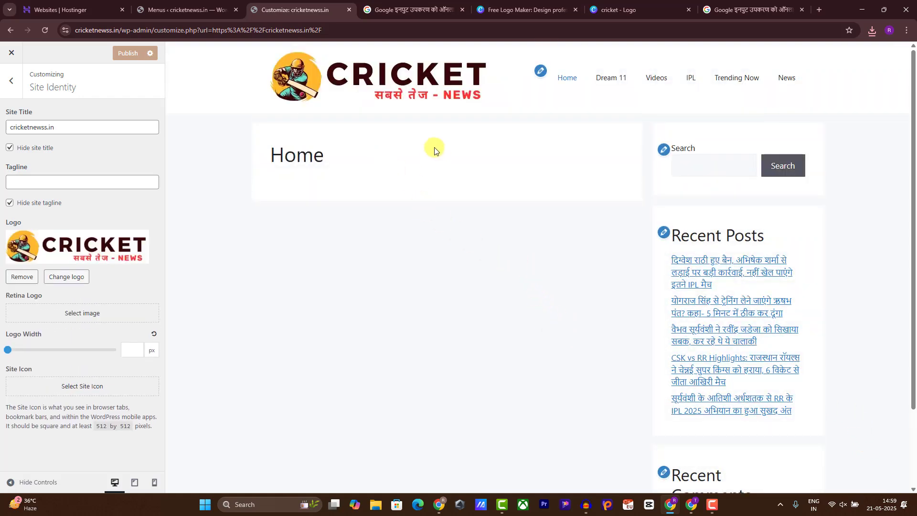
left_click_drag(11, 354, 28, 357)
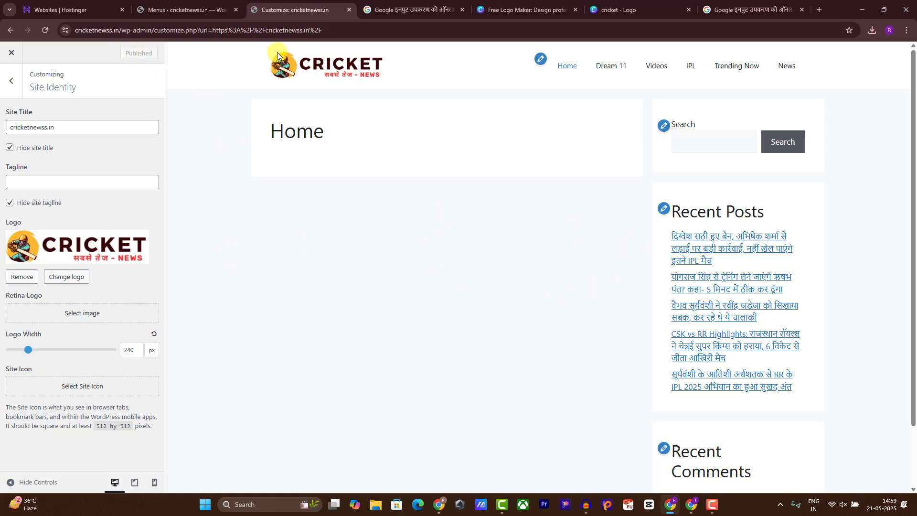
Step: Add the Google font Inter in the Typography settings and set Google font-display to Swap
left_click(17, 79)
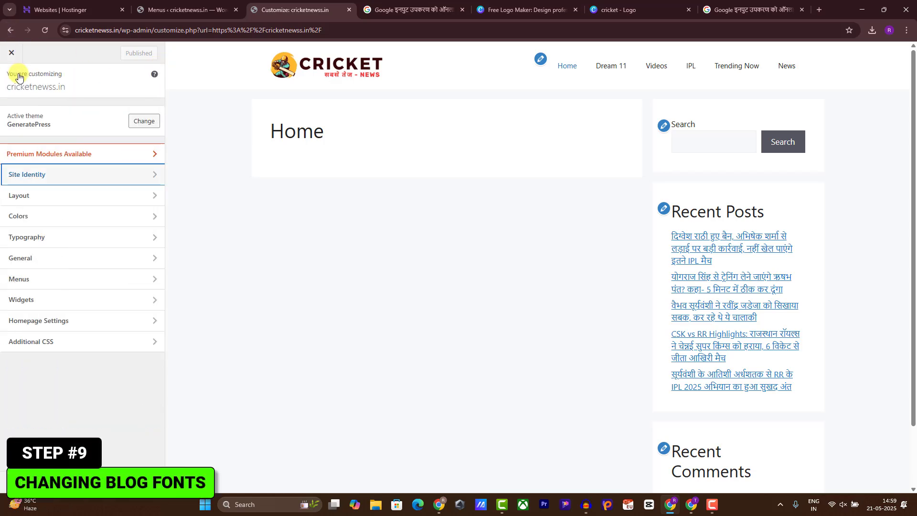
left_click(103, 239)
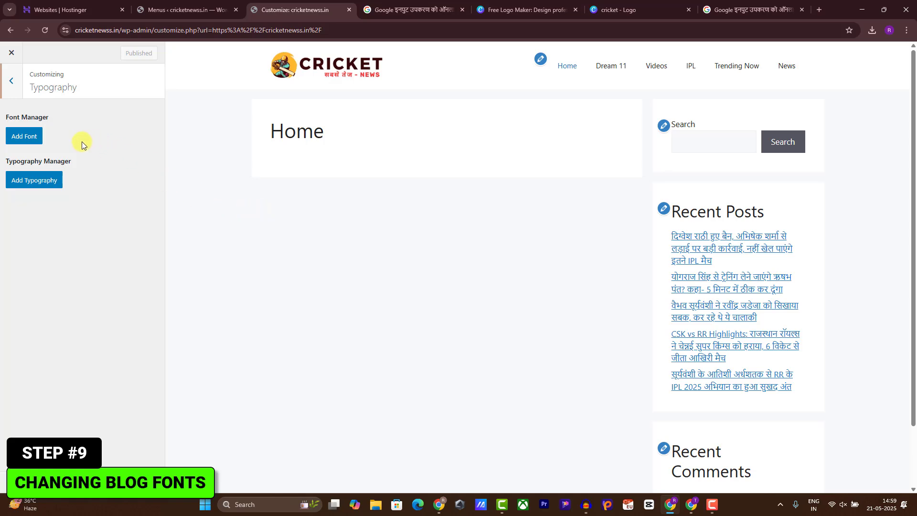
left_click(26, 139)
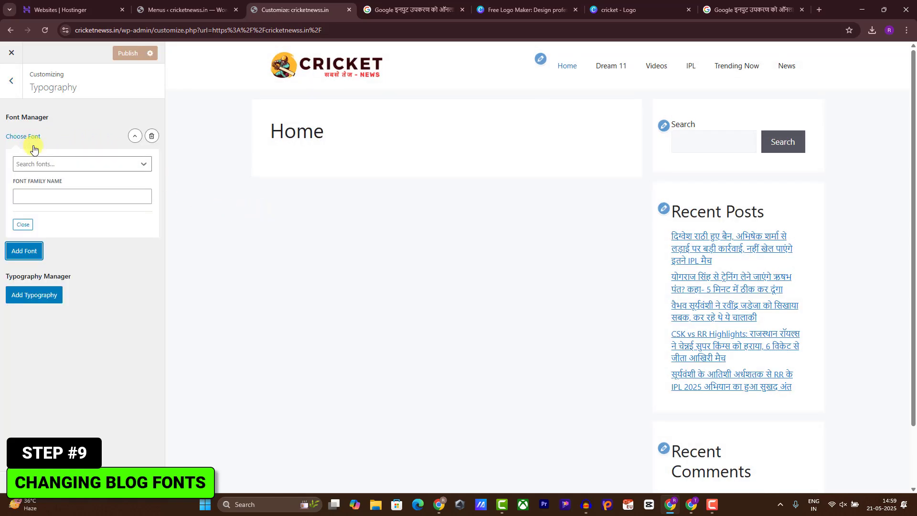
left_click(44, 165)
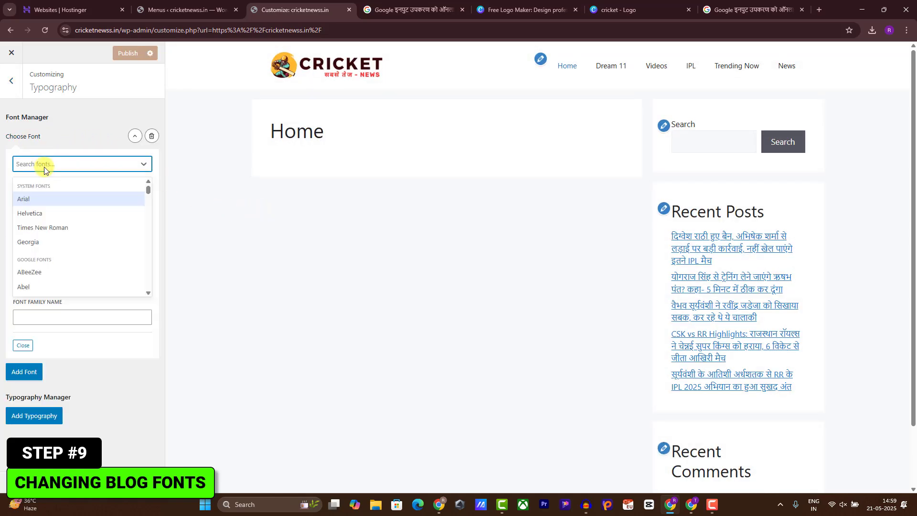
type("inter")
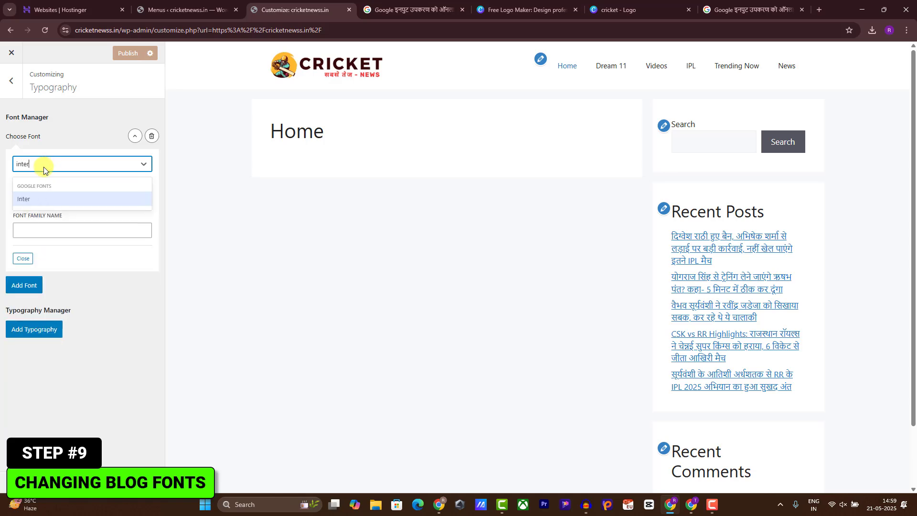
left_click(38, 198)
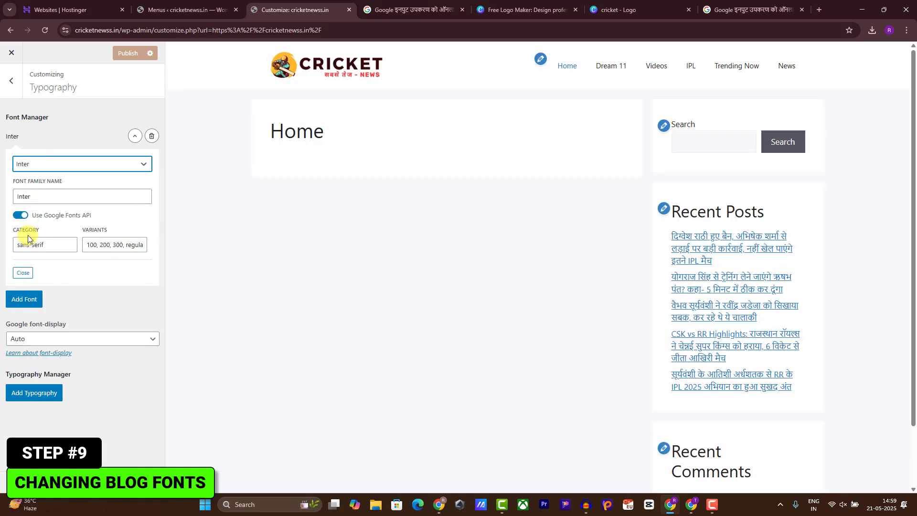
left_click(39, 342)
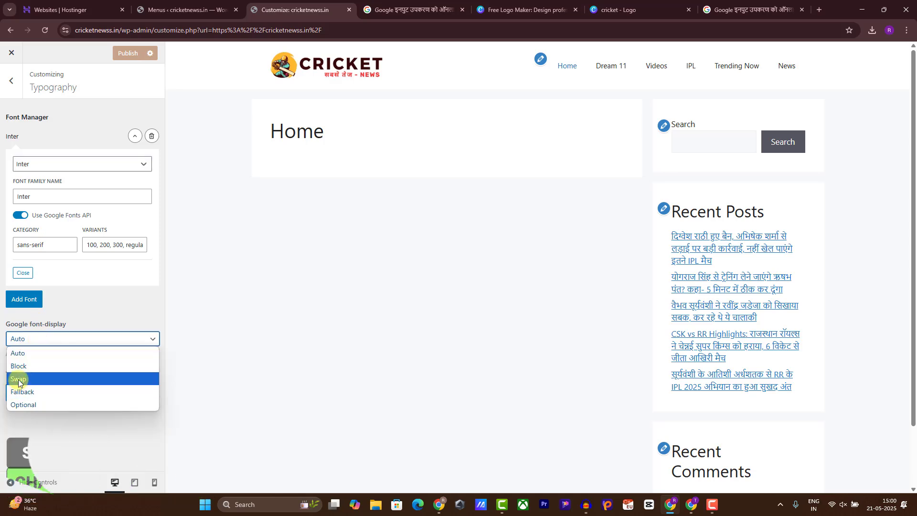
left_click(18, 377)
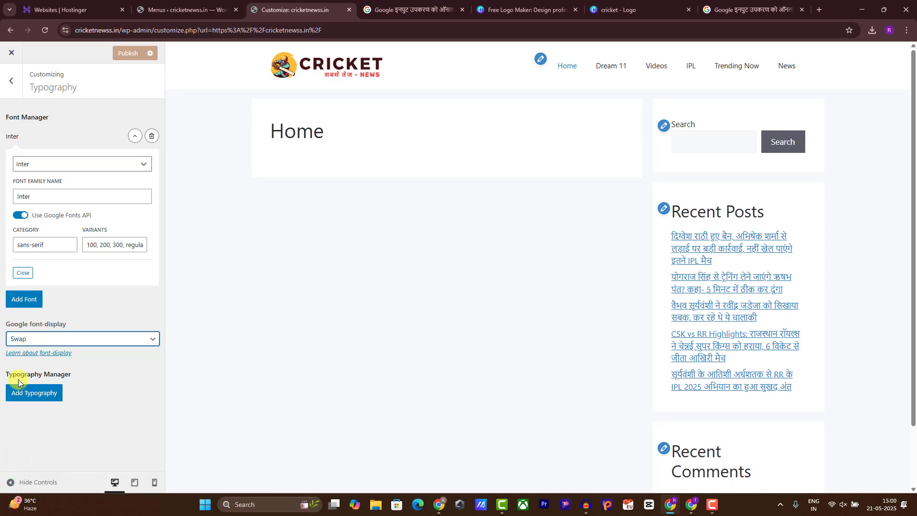
left_click(136, 137)
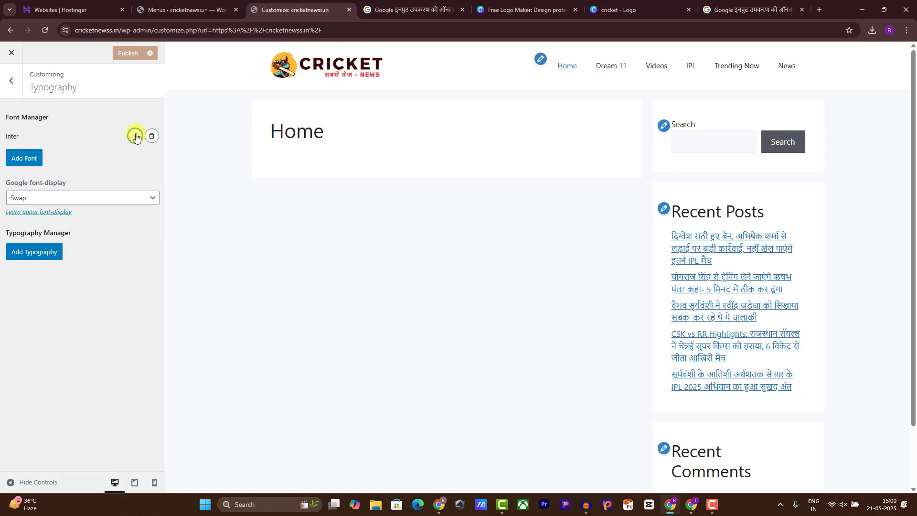
Step: Add a typography rule that applies the Inter font family to the Body element
left_click(37, 260)
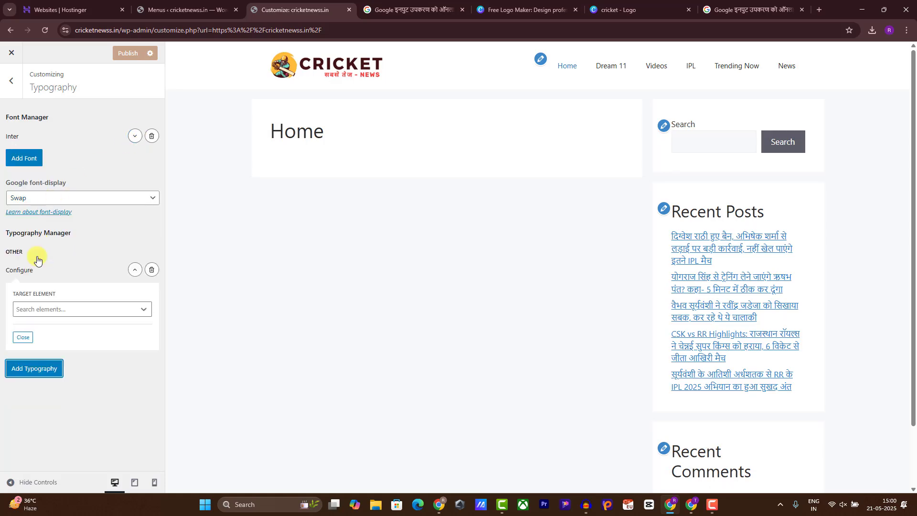
left_click(26, 310)
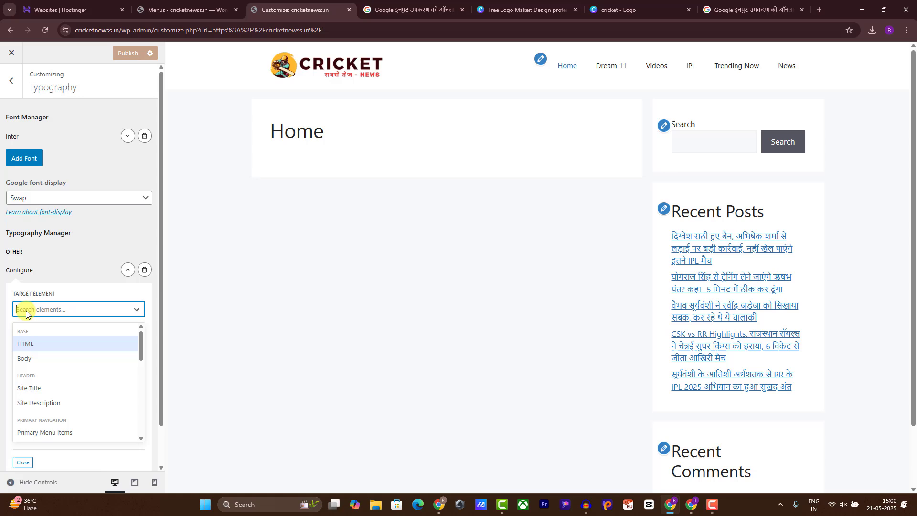
left_click(27, 358)
left_click(63, 343)
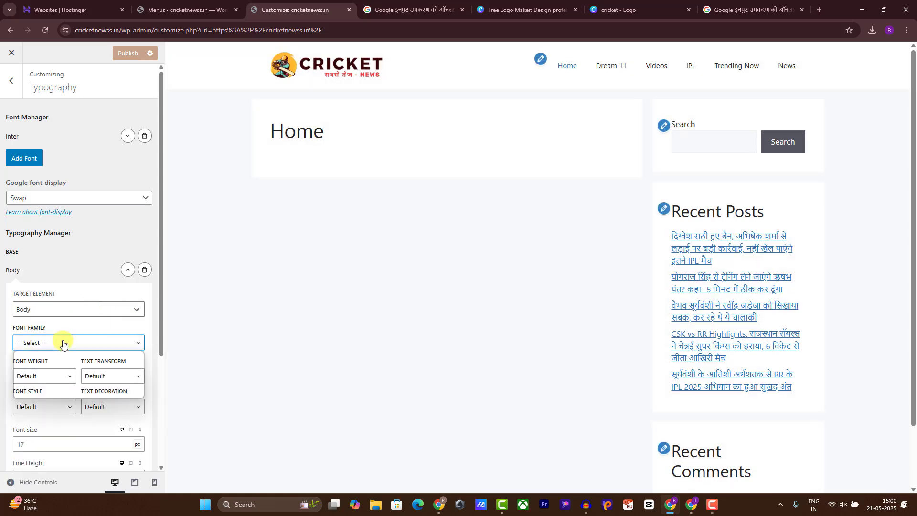
left_click(63, 343)
left_click(62, 343)
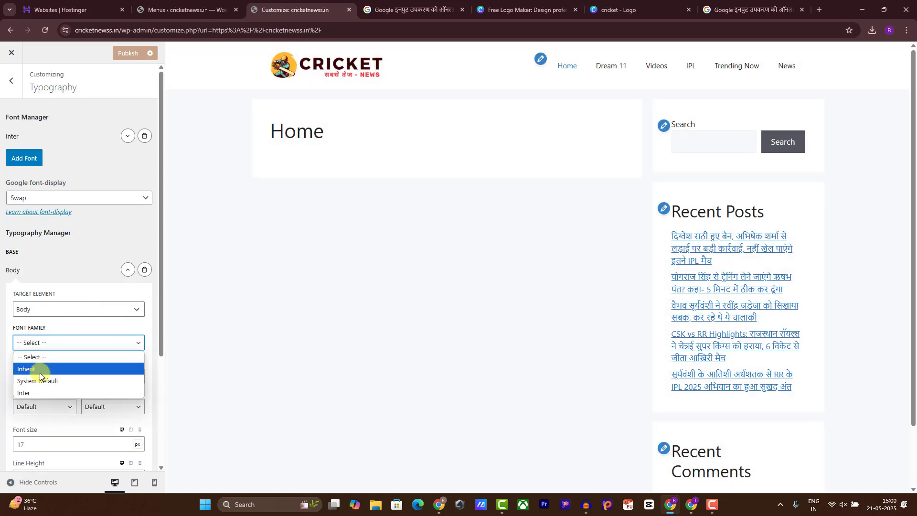
left_click(36, 393)
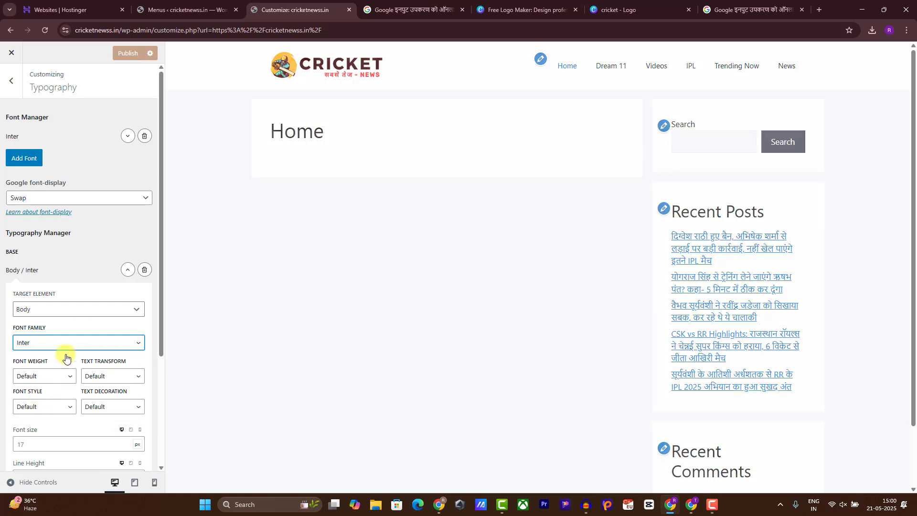
Step: Add a typography rule that applies the Inter font family to Primary Sub-Menu Items
left_click(128, 270)
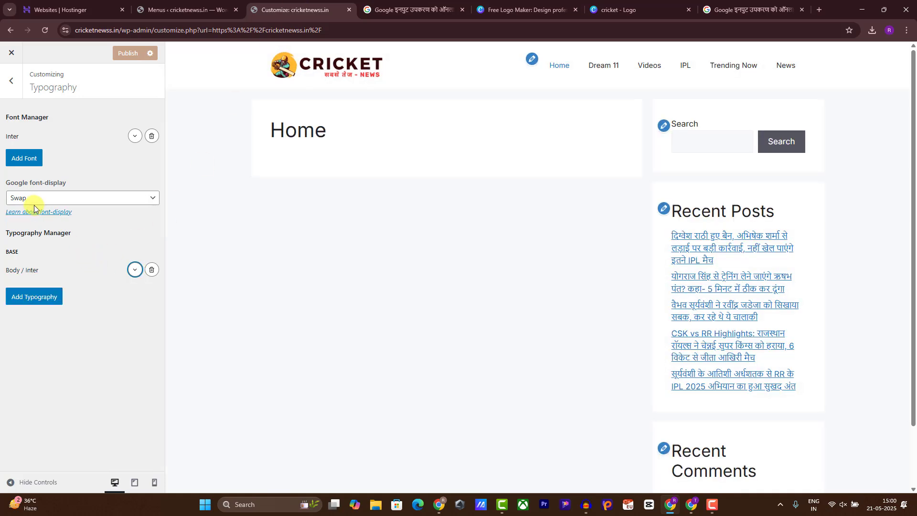
left_click(36, 302)
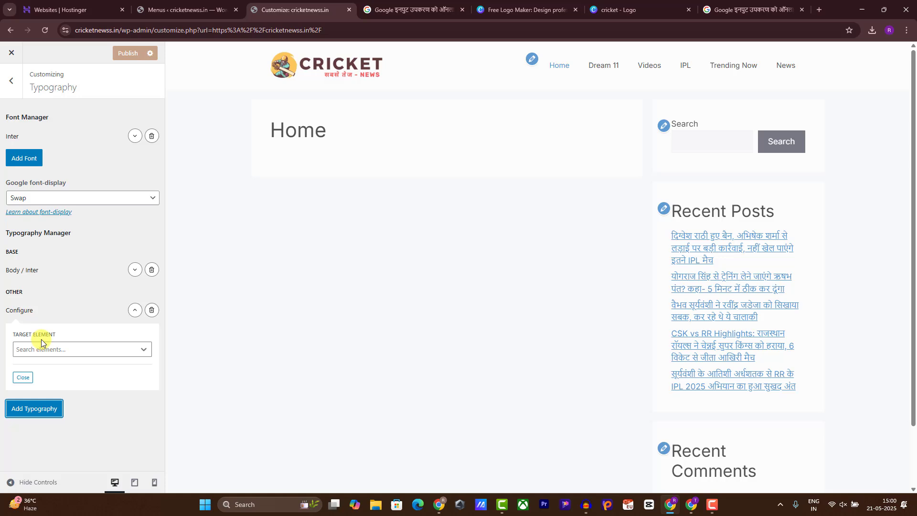
left_click(82, 348)
type("Primary")
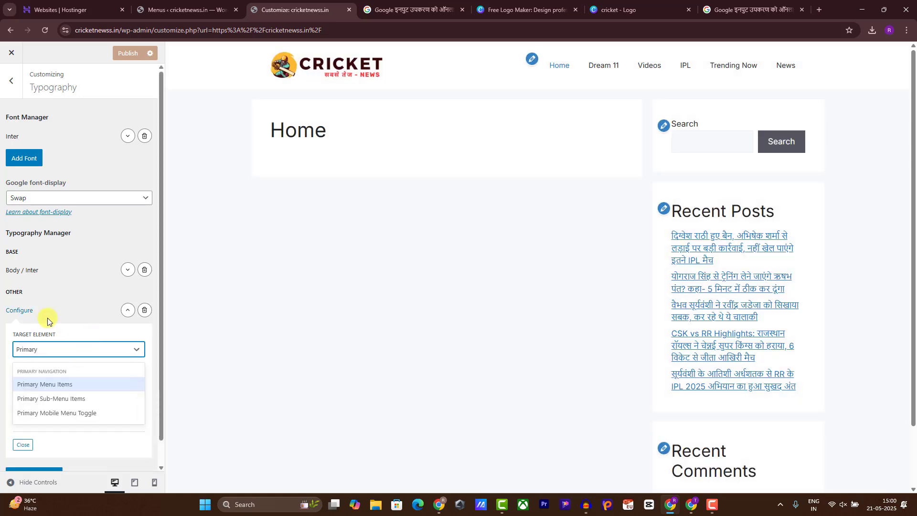
left_click(85, 398)
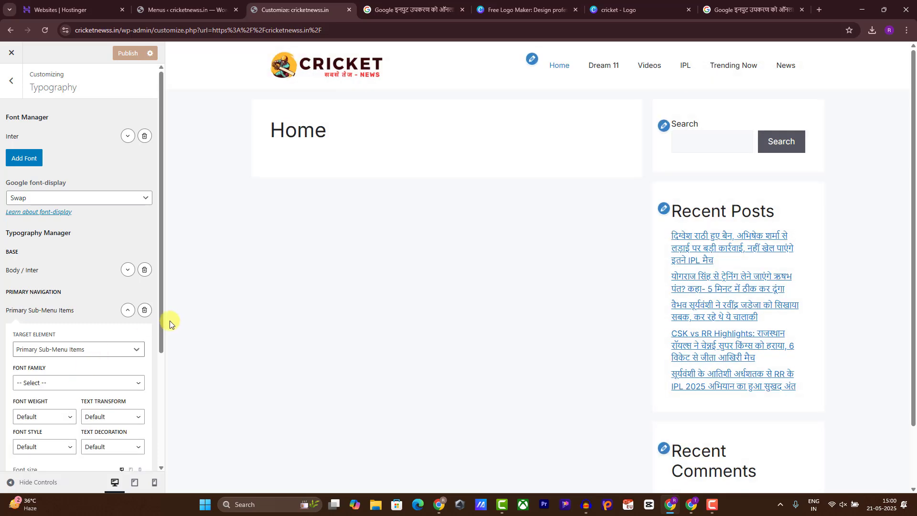
left_click_drag(164, 331, 164, 374)
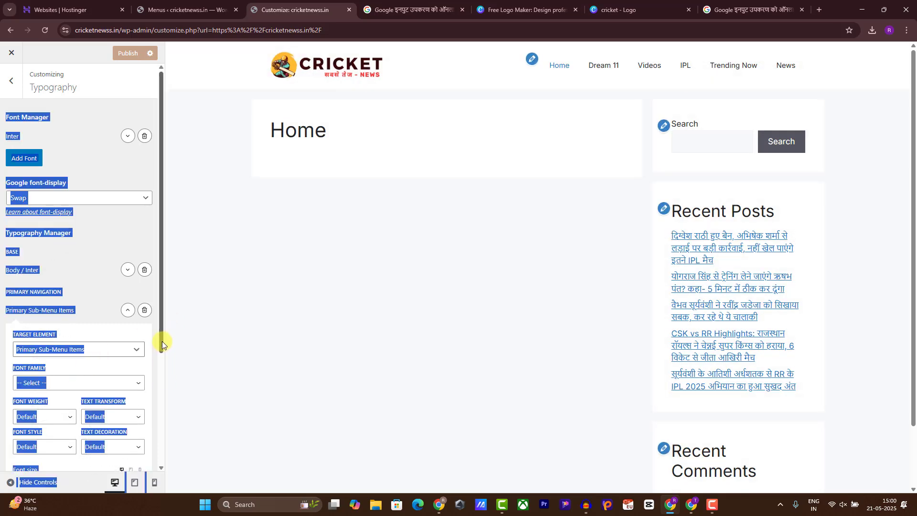
left_click_drag(162, 341, 159, 406)
left_click(144, 331)
left_click(77, 284)
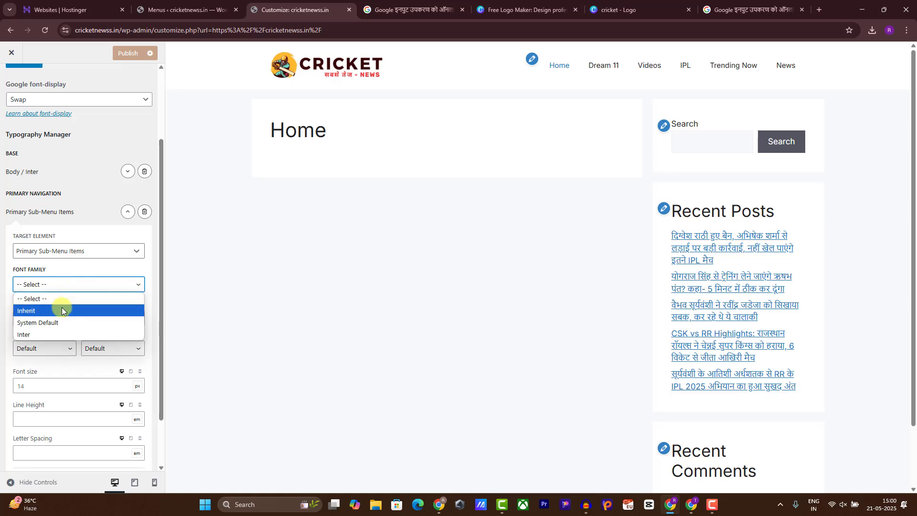
left_click(50, 334)
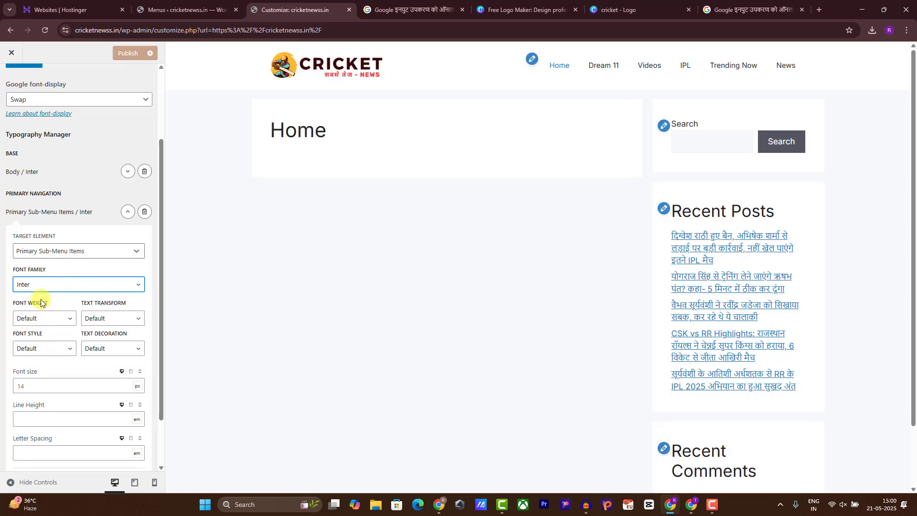
Step: Set the font weight of the Primary Sub-Menu Items rule to 600 and collapse the rule
left_click(52, 324)
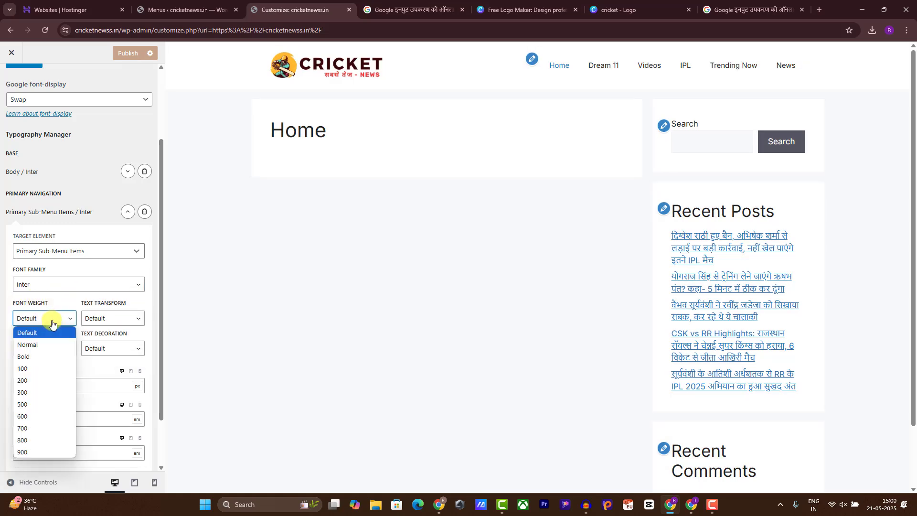
left_click(38, 412)
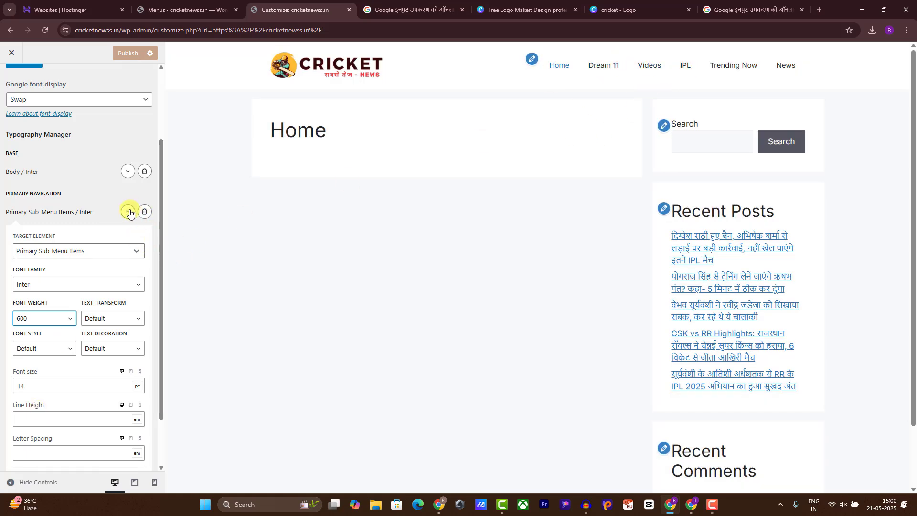
left_click(128, 212)
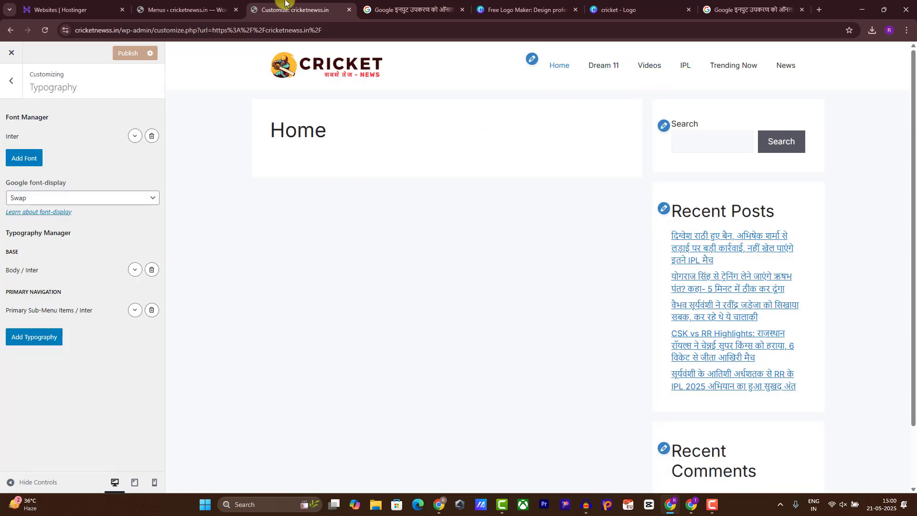
Step: Add a typography rule that applies the Inter font family to All Headings
left_click(30, 339)
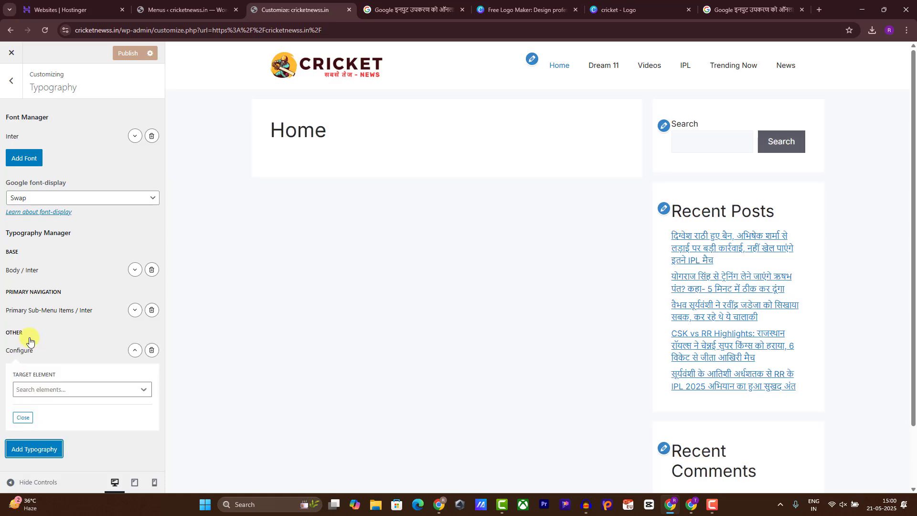
left_click(86, 390)
type("a")
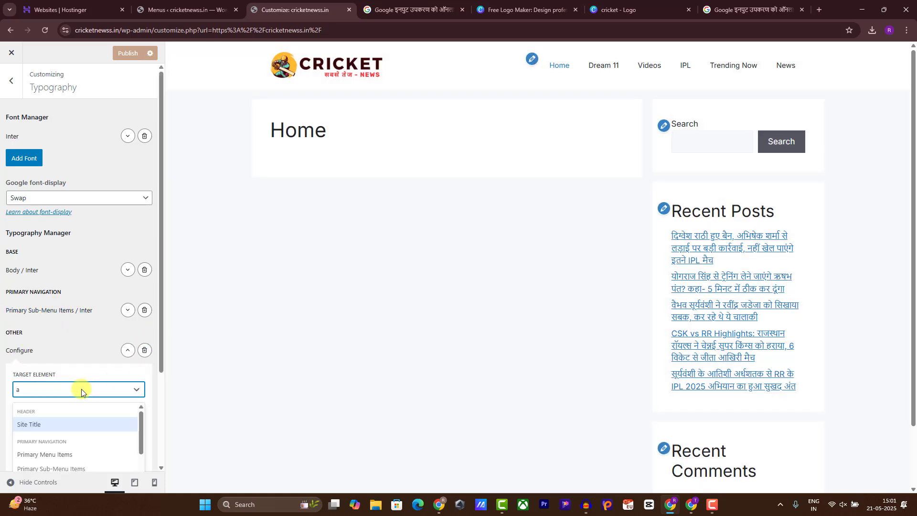
type("ll")
left_click(65, 424)
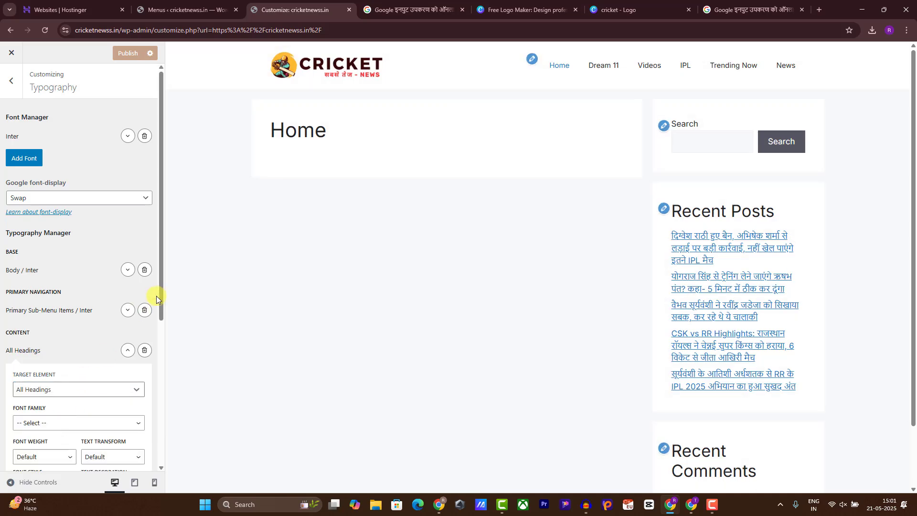
scroll(162, 293, "down", 4)
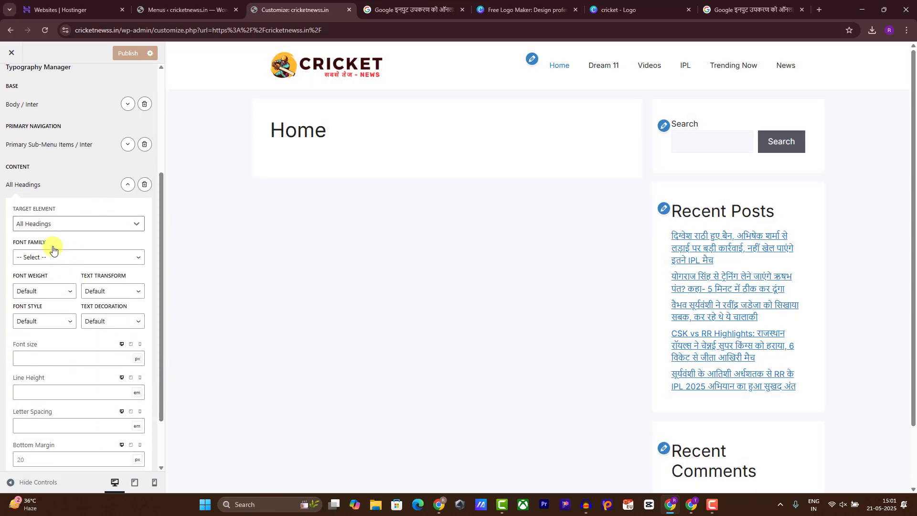
left_click(53, 250)
left_click(41, 310)
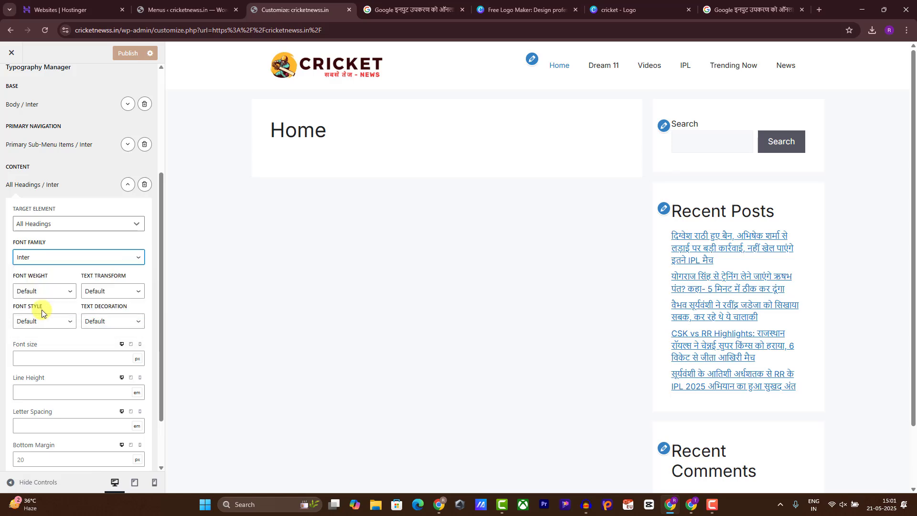
Step: Set the font weight of the All Headings rule to Bold and publish the typography changes
left_click_drag(279, 134, 328, 131)
left_click(40, 292)
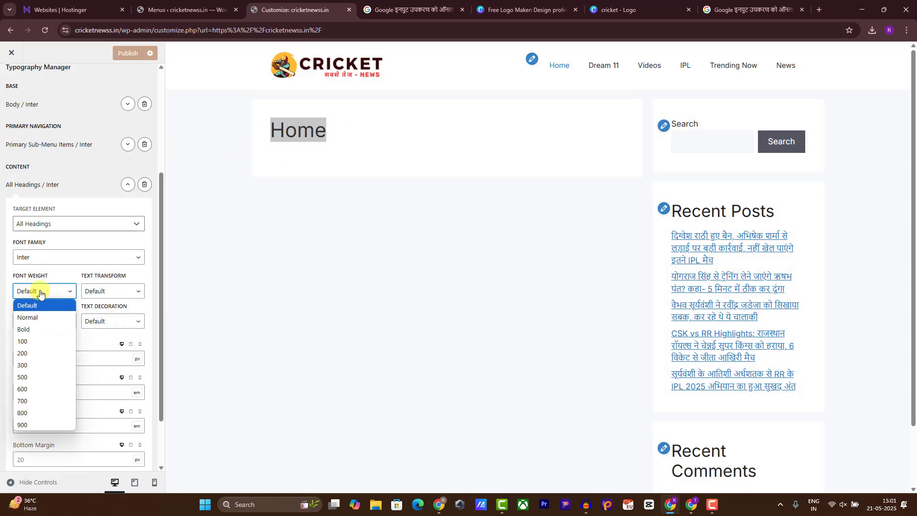
left_click(35, 326)
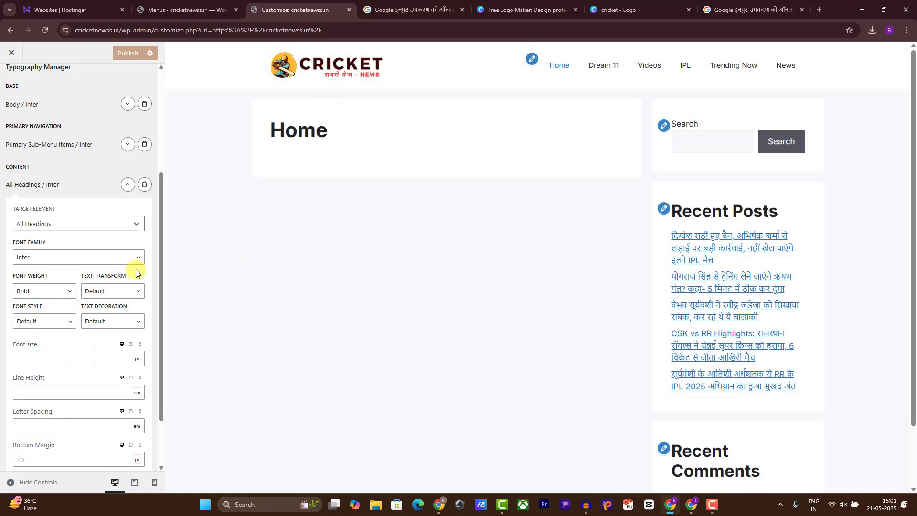
scroll(161, 266, "down", 1)
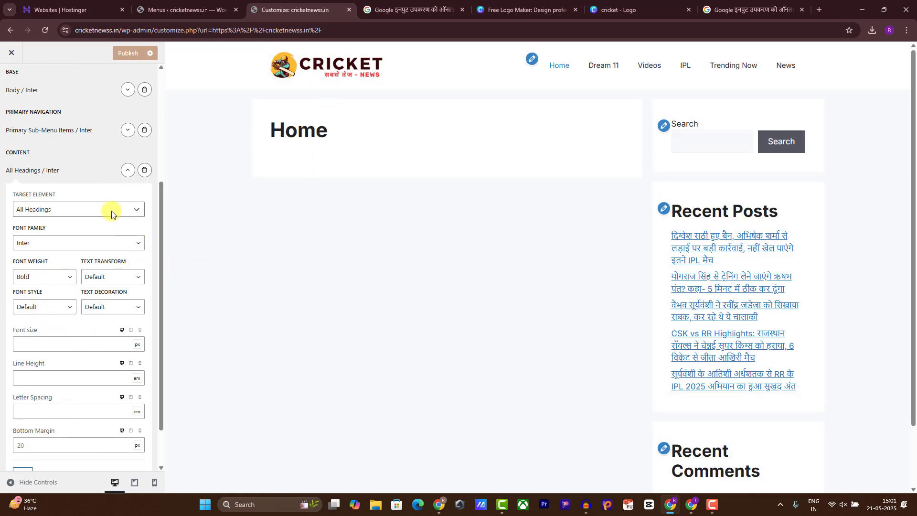
left_click(128, 175)
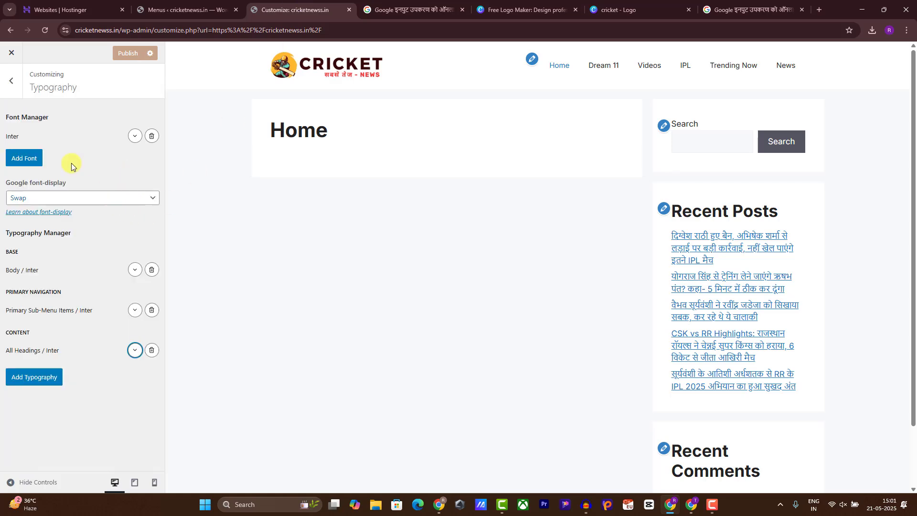
left_click(128, 54)
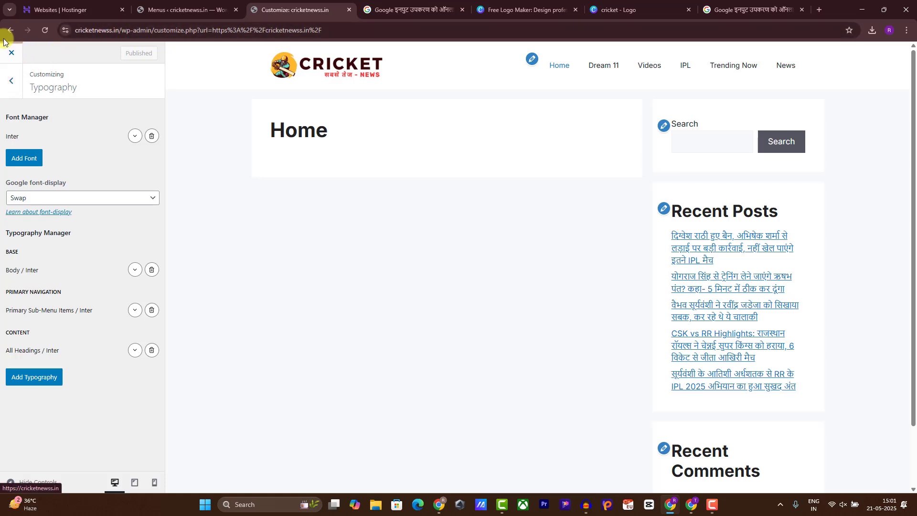
Step: Set Underline Links to Never in the General settings and publish the change
left_click(17, 83)
left_click(42, 260)
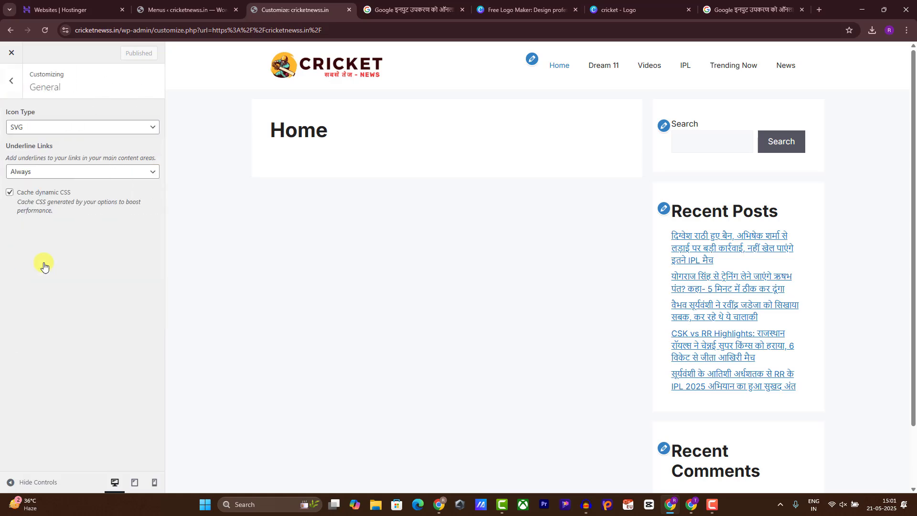
left_click(46, 174)
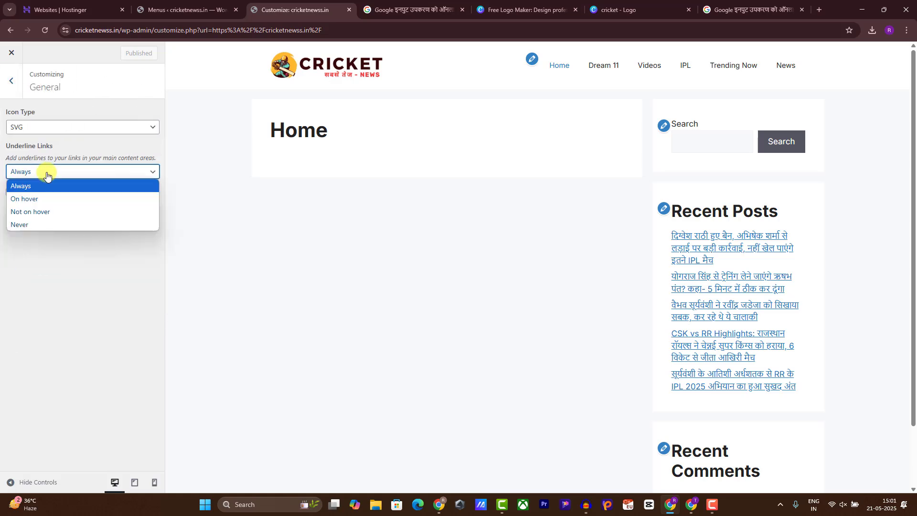
left_click(46, 220)
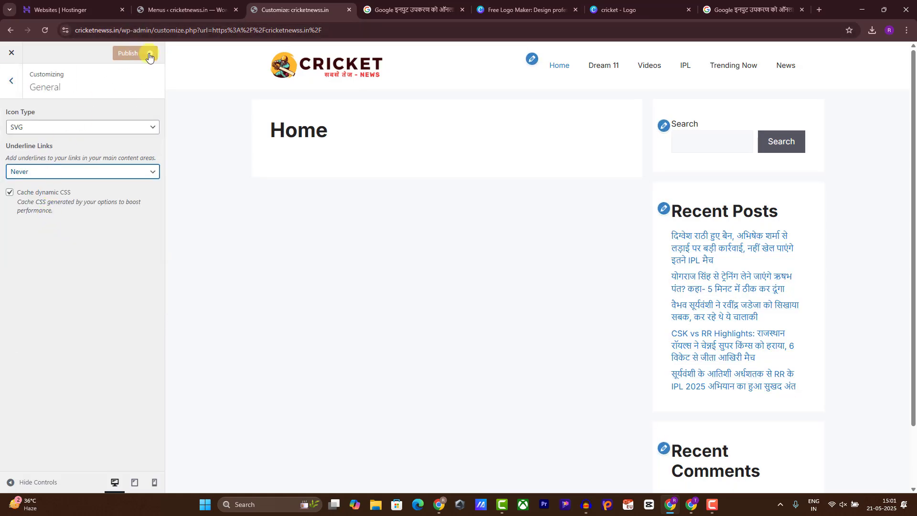
left_click(137, 53)
Step: Open the Additional CSS editor, then switch to Notepad and copy the complete CSS CODE block
left_click(9, 81)
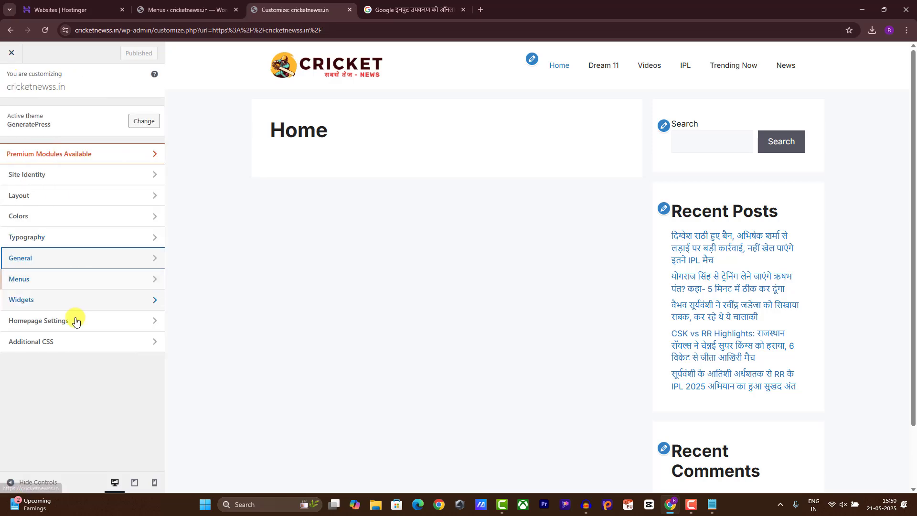
left_click(69, 339)
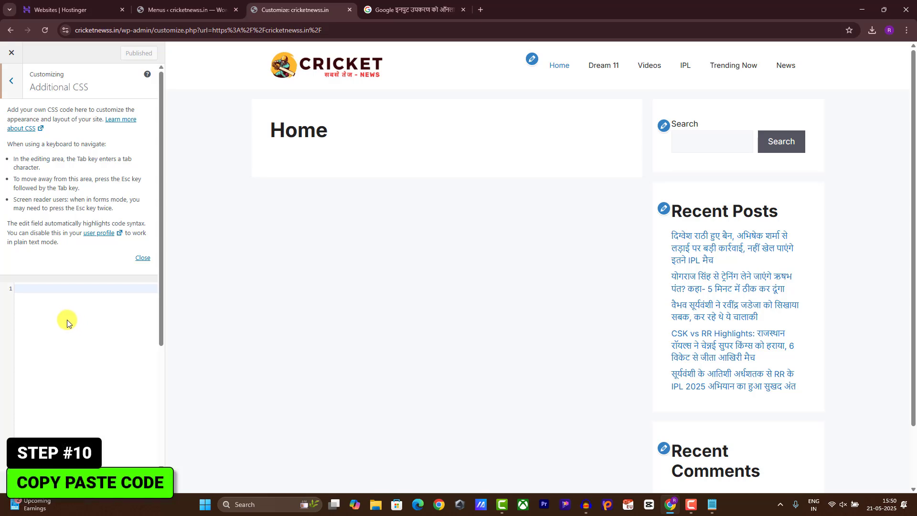
left_click(711, 504)
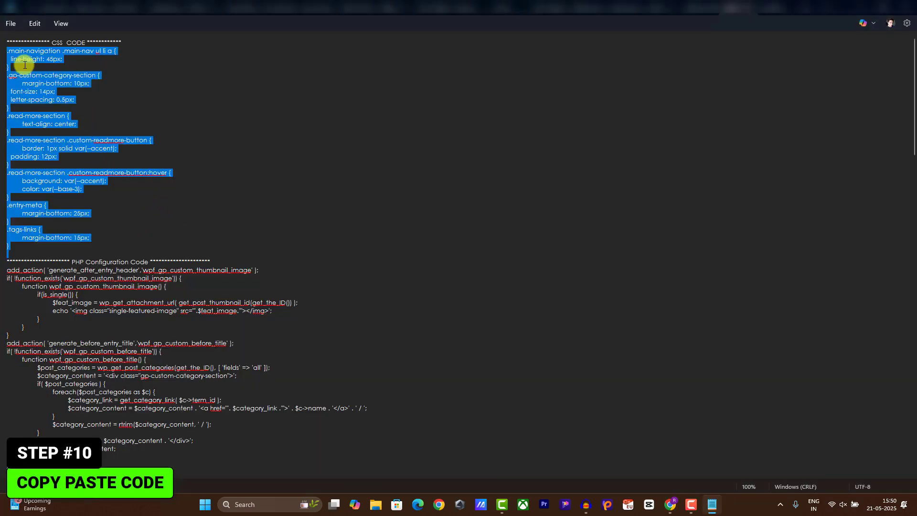
left_click_drag(7, 56, 9, 249)
key("ctrl+c")
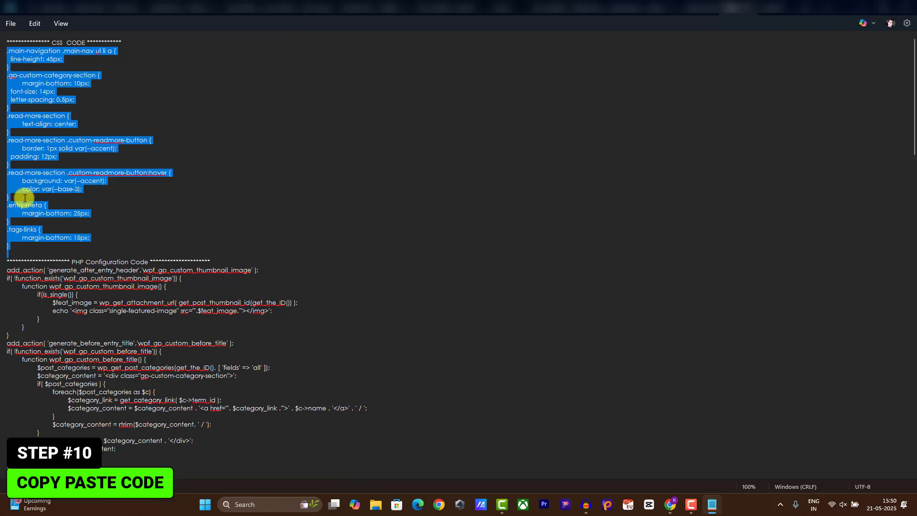
Step: Switch back to the browser, paste the copied code into Additional CSS, publish it and close the Customizer
left_click(670, 504)
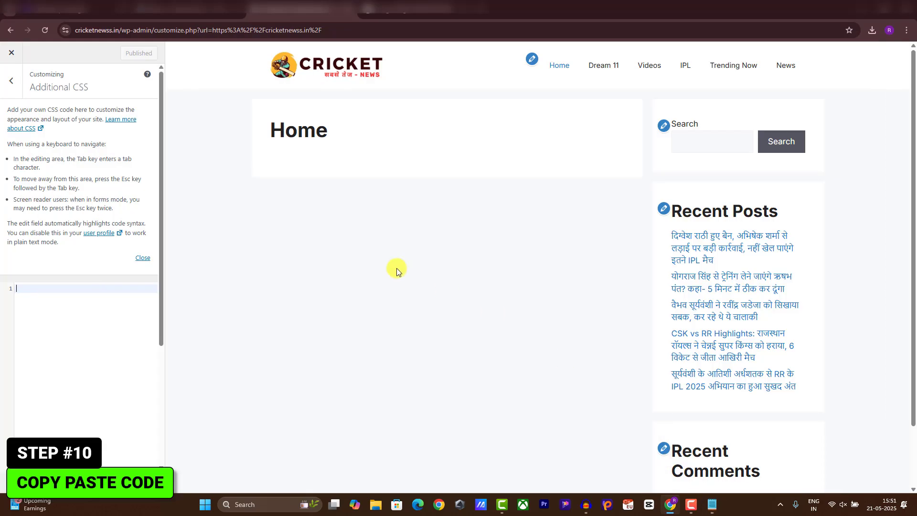
key("ctrl+v")
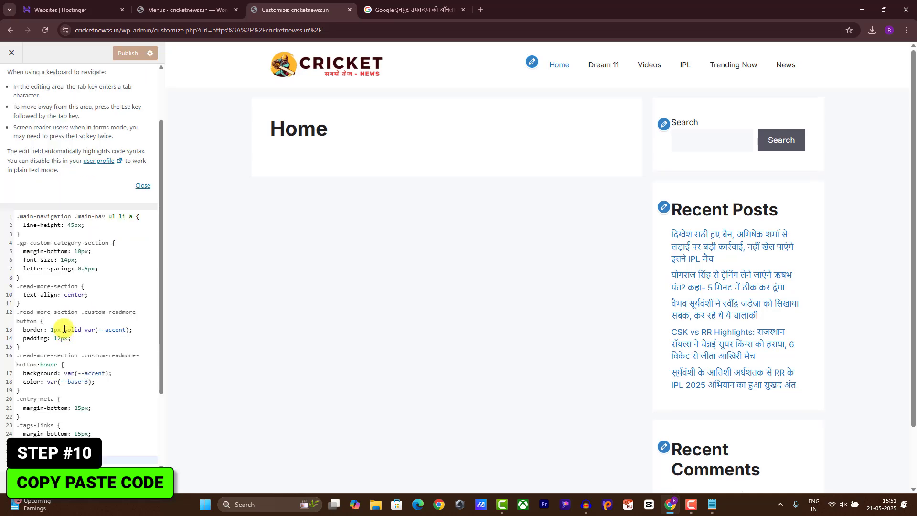
left_click(128, 54)
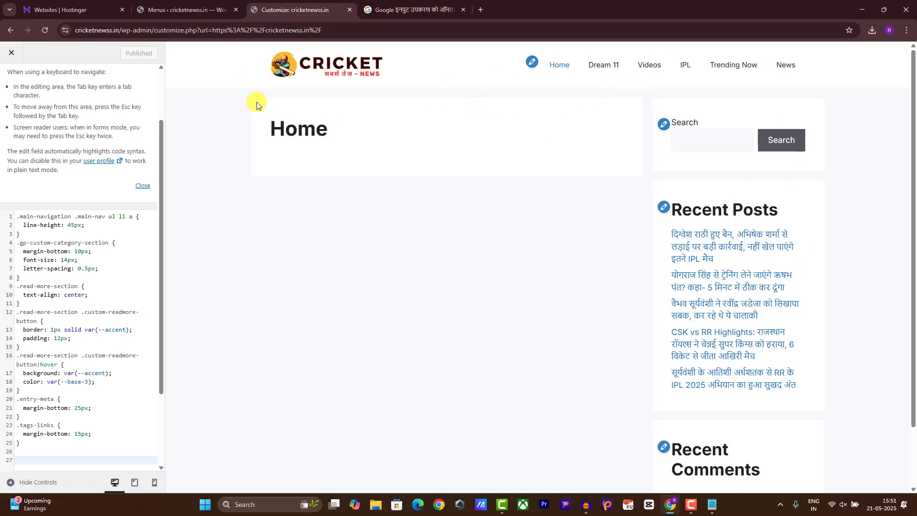
left_click(14, 53)
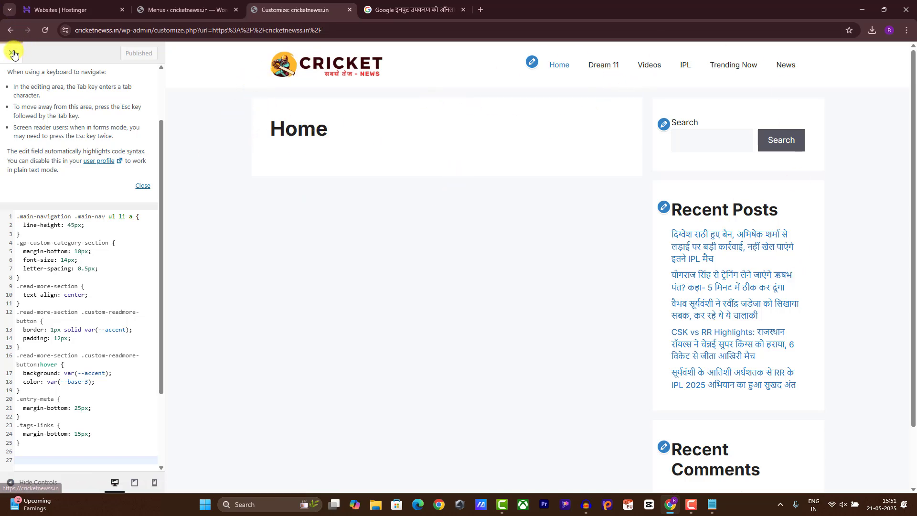
Step: Switch to Notepad and copy the complete PHP Configuration Code block
left_click(711, 504)
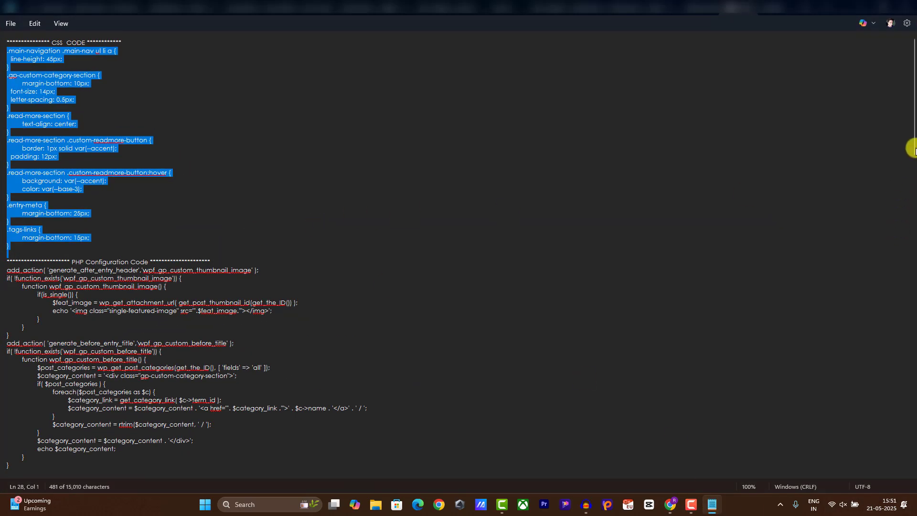
scroll(913, 154, "down", 8)
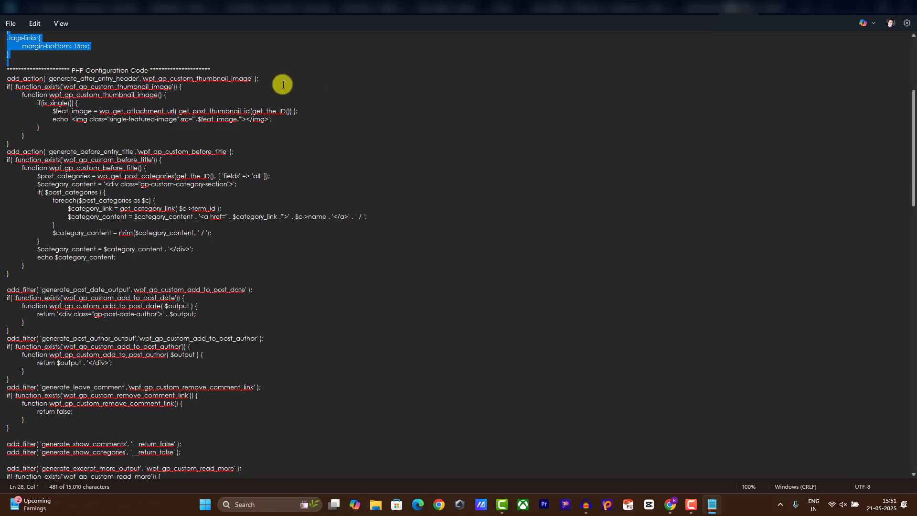
left_click(8, 77)
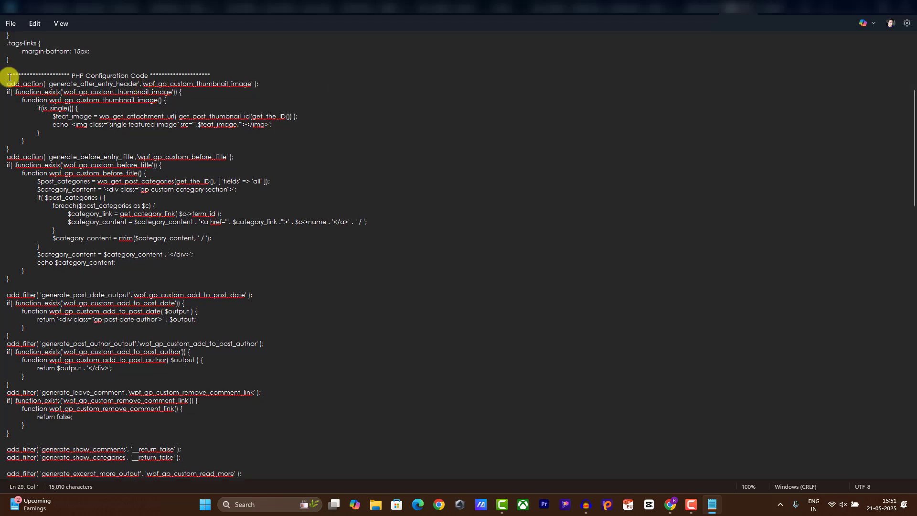
left_click_drag(12, 87, 53, 280)
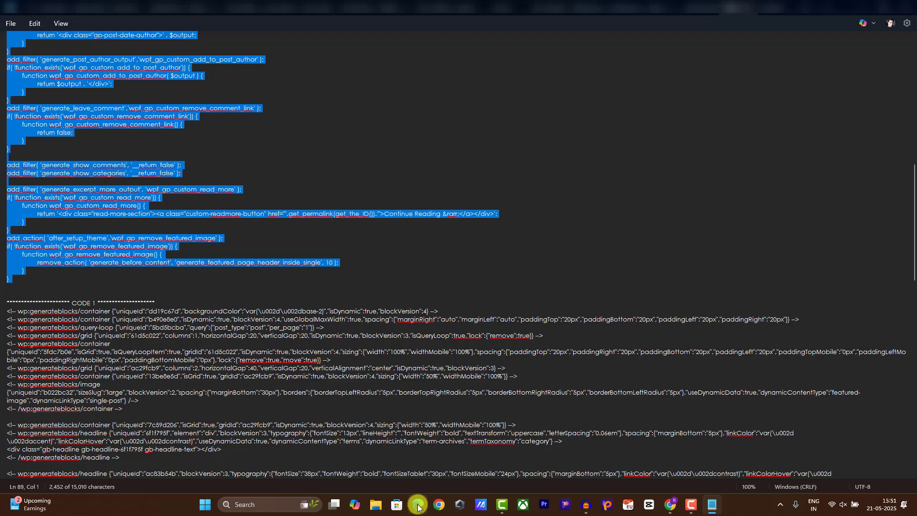
Step: Switch back to the browser, start a new code snippet in the WordPress admin and paste the copied PHP code as its function code
left_click(670, 504)
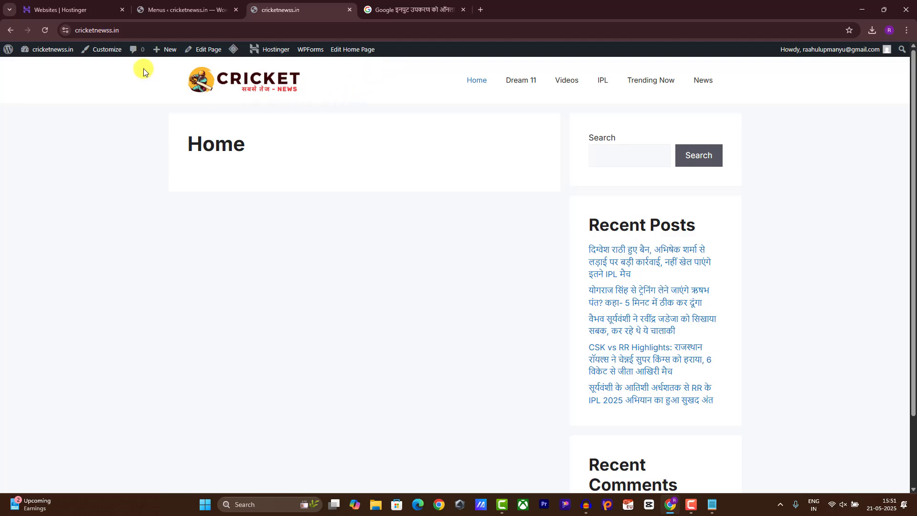
mouse_move(41, 59)
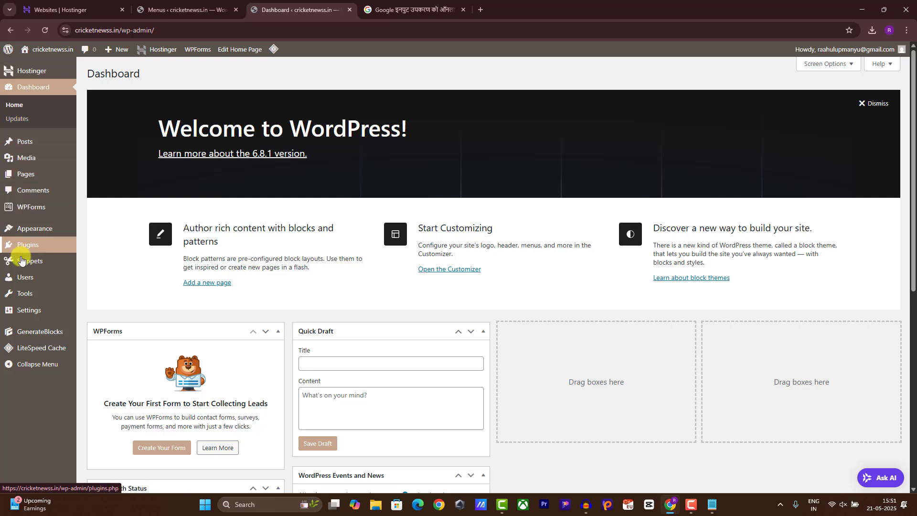
mouse_move(23, 263)
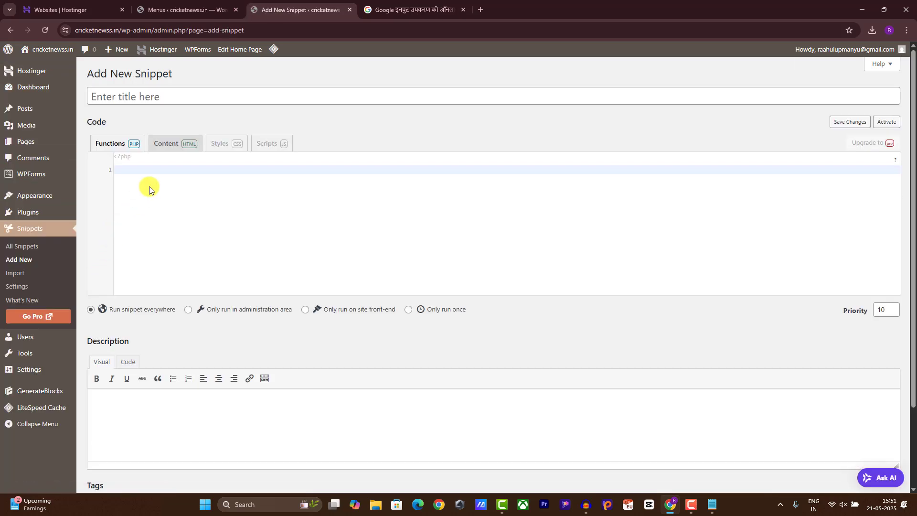
key("ctrl+v")
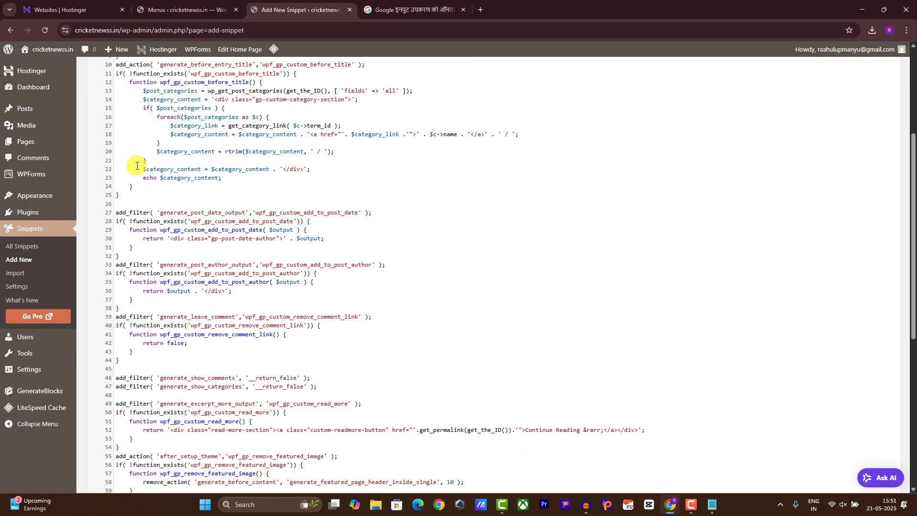
Step: Title the snippet PHP Customization Code, then save and activate it
left_click_drag(913, 219, 904, 102)
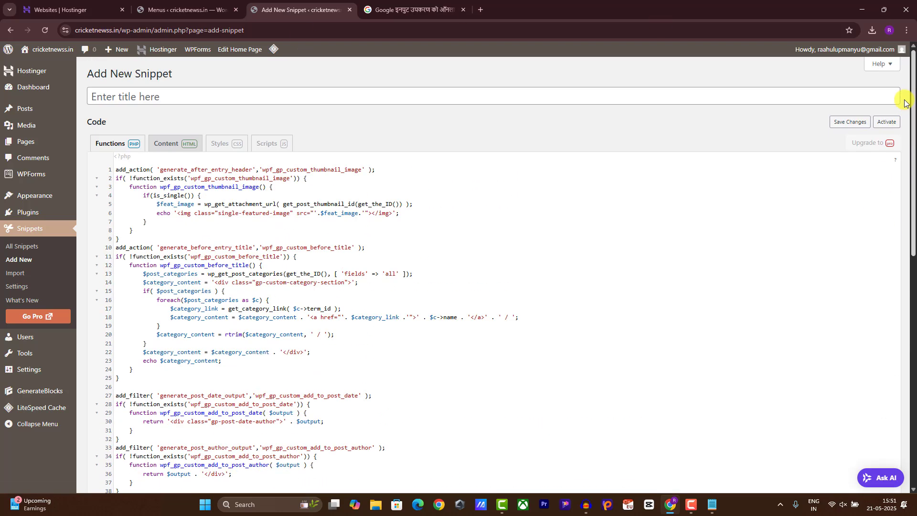
left_click(210, 99)
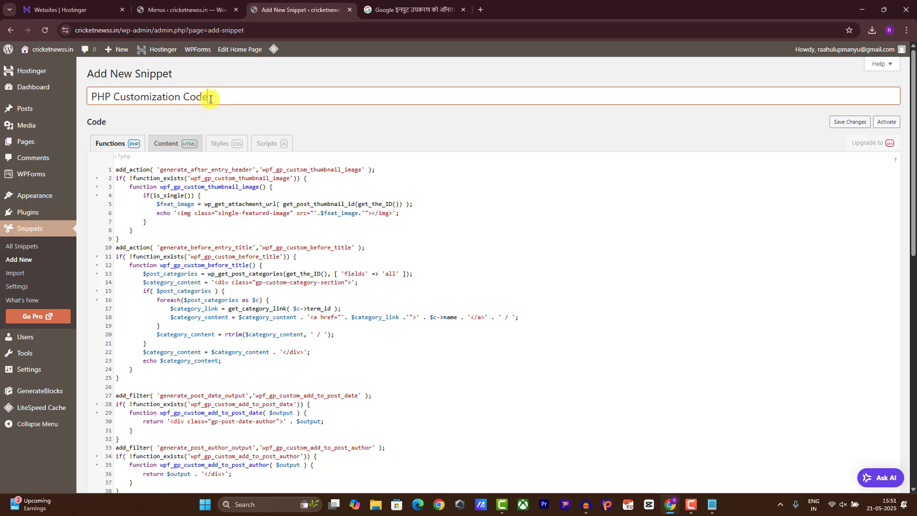
scroll(187, 286, "down", 10)
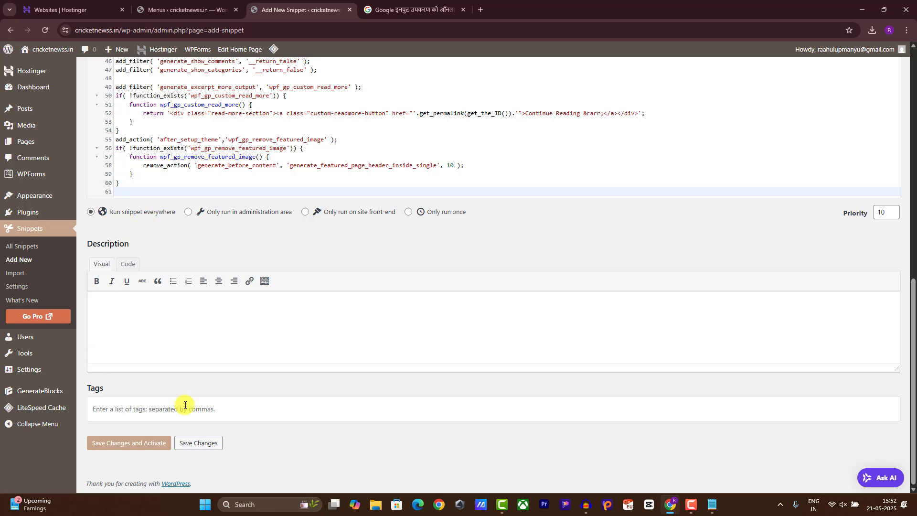
left_click(113, 442)
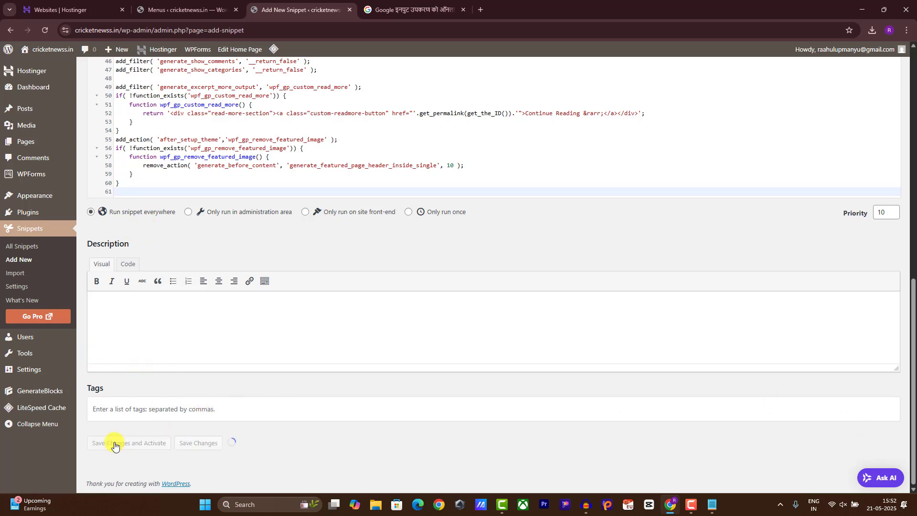
left_click(113, 445)
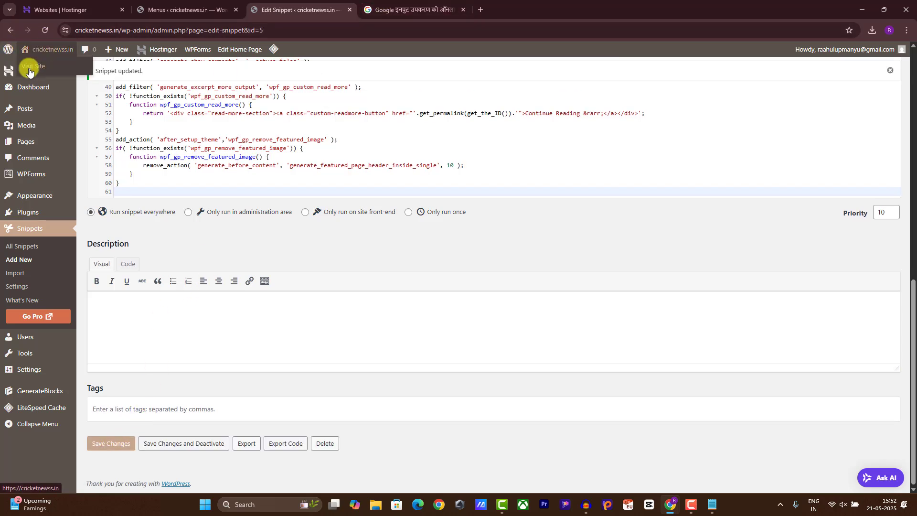
Step: Visit the live site, then open the Home front page for editing from the Pages list
left_click(29, 71)
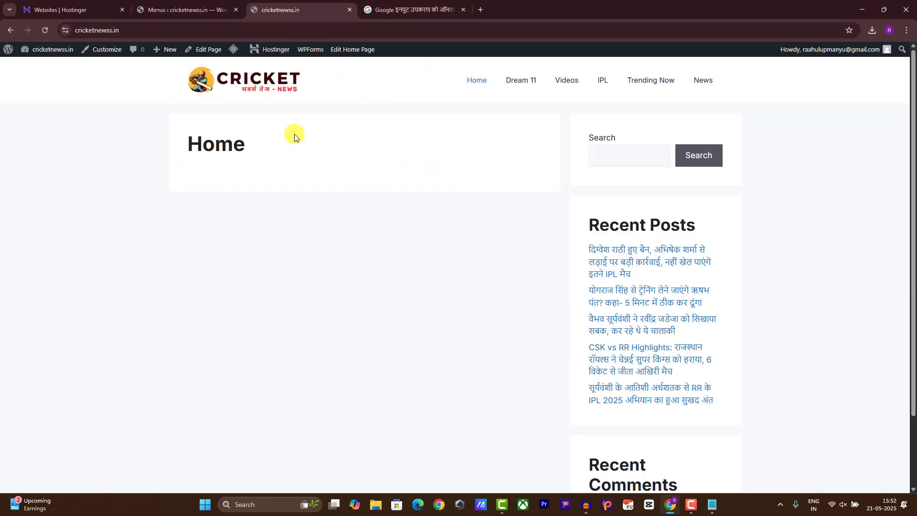
left_click(176, 3)
mouse_move(56, 147)
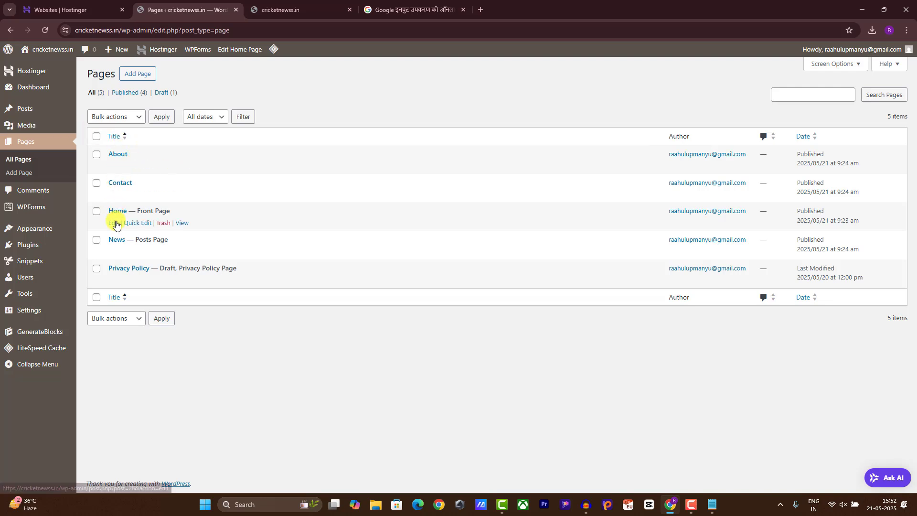
left_click(114, 223)
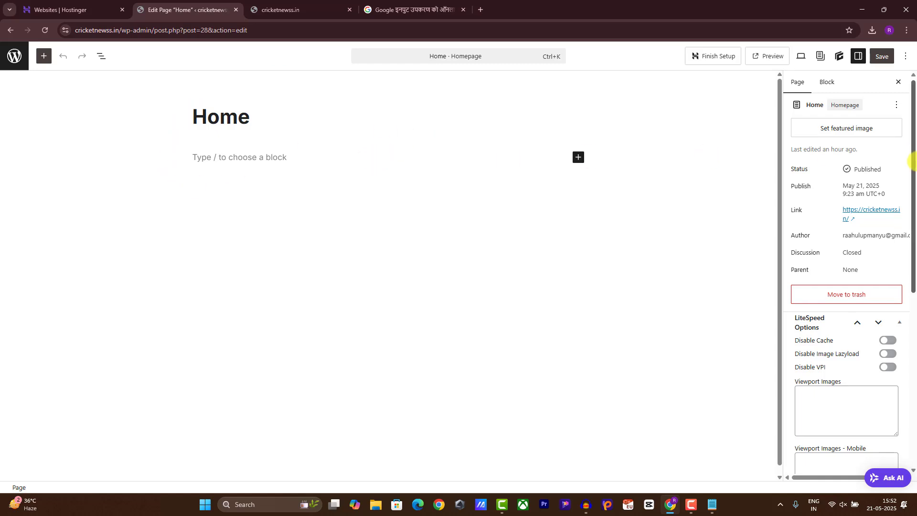
Step: Set the Home page's Sidebar Layout to No Sidebars and Content Container to Full Width, disable its Content Title and save
left_click_drag(913, 136, 908, 289)
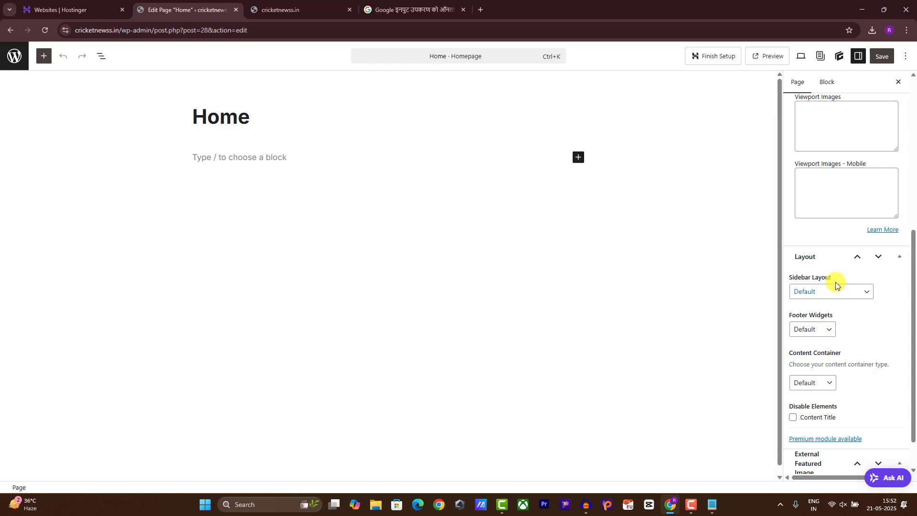
left_click(819, 291)
left_click(814, 345)
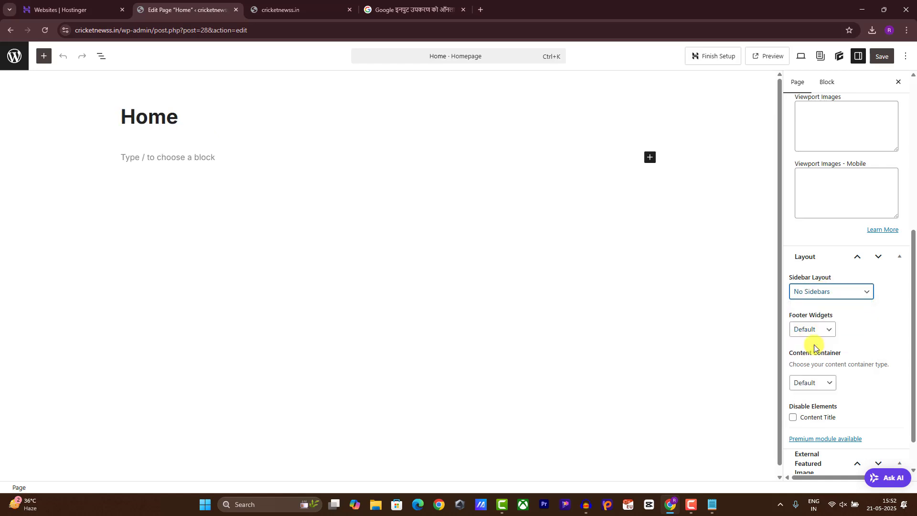
left_click_drag(913, 307, 912, 342)
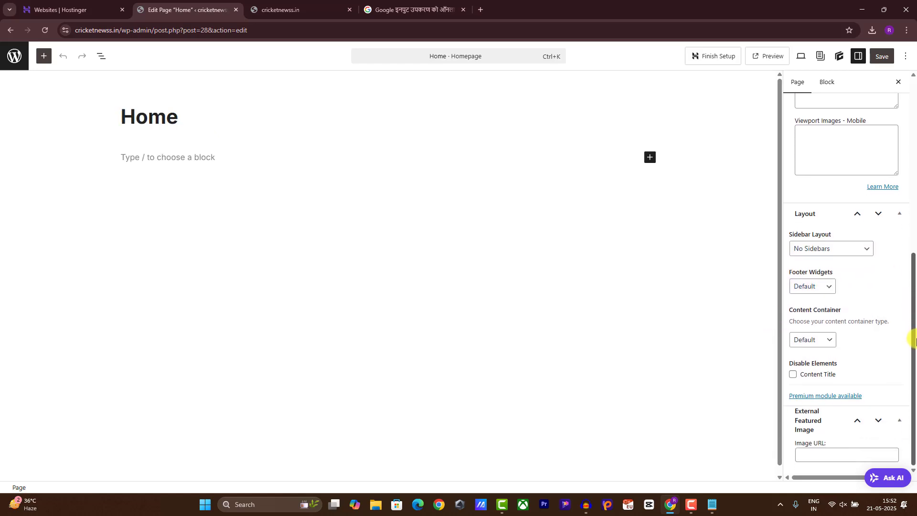
left_click(818, 345)
left_click(794, 368)
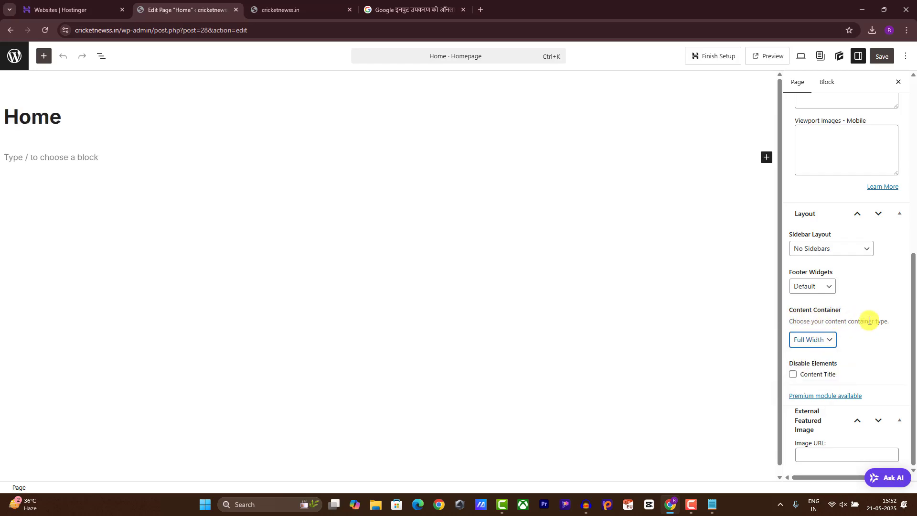
left_click_drag(914, 311, 914, 337)
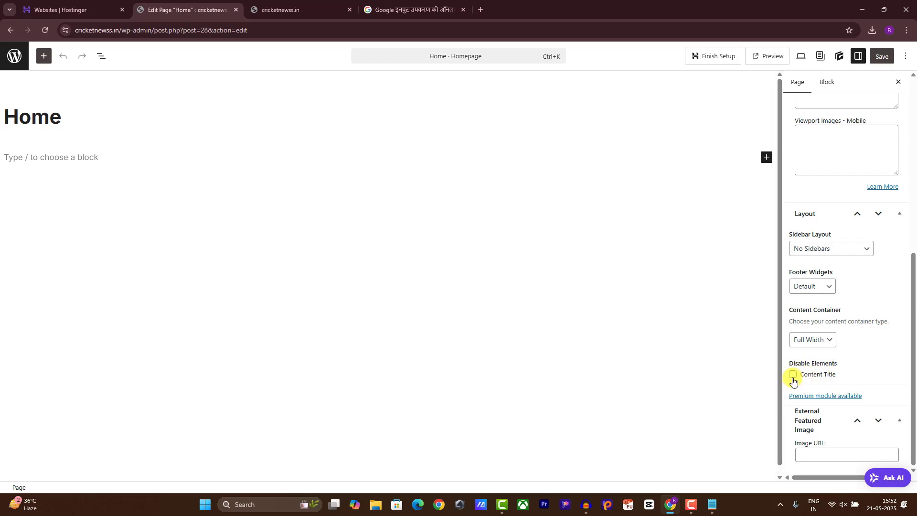
left_click(880, 58)
Step: Reload the live homepage to check the new layout and return to the Home page editor
left_click(280, 10)
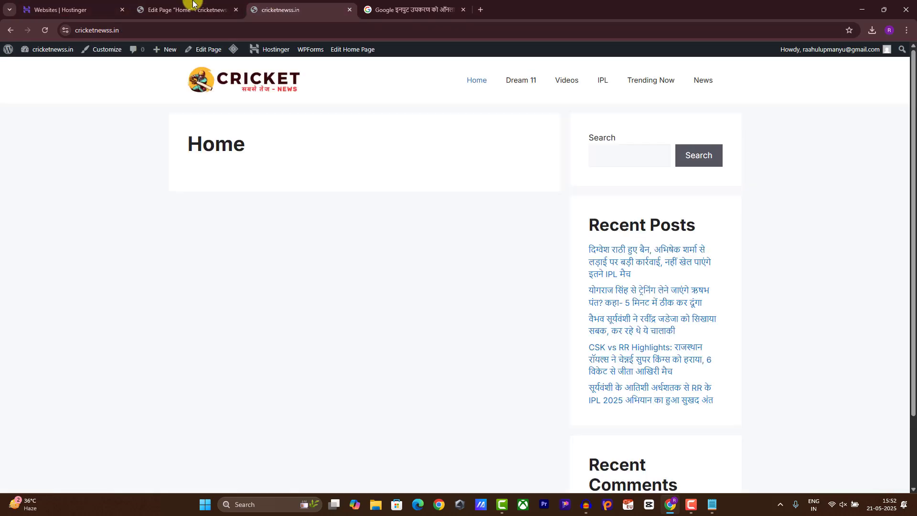
left_click(42, 30)
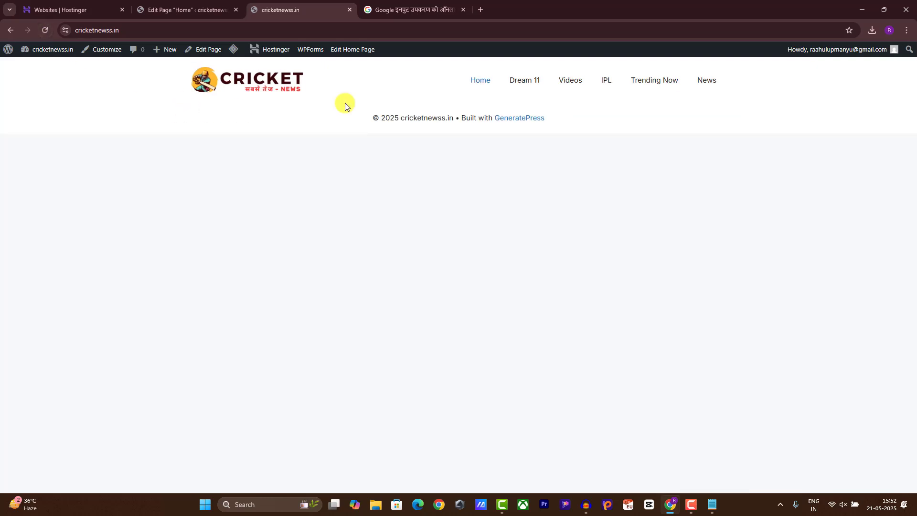
left_click(215, 9)
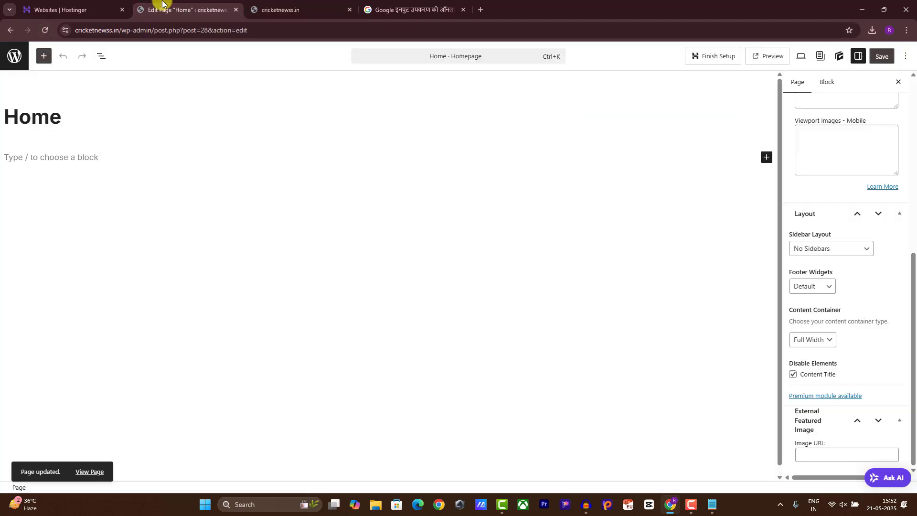
Step: Switch to Notepad and copy the complete CODE 1 block
left_click(718, 505)
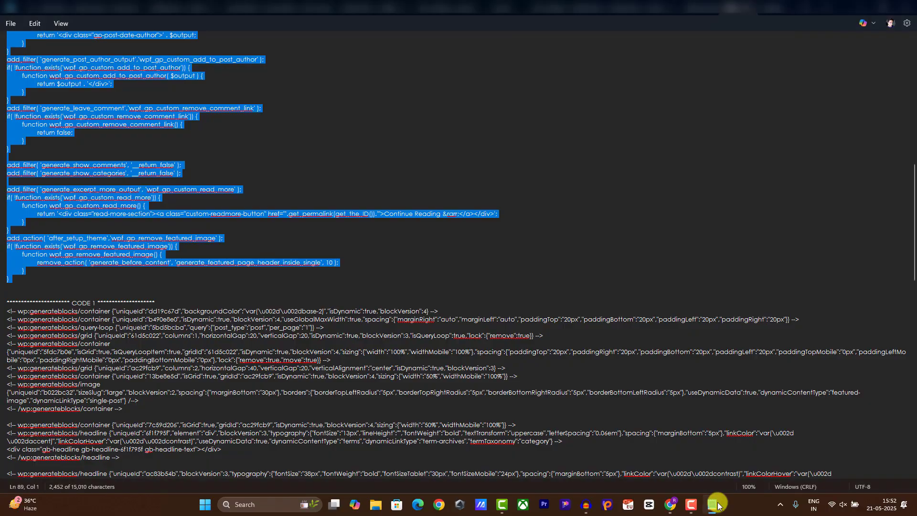
left_click_drag(911, 260, 909, 297)
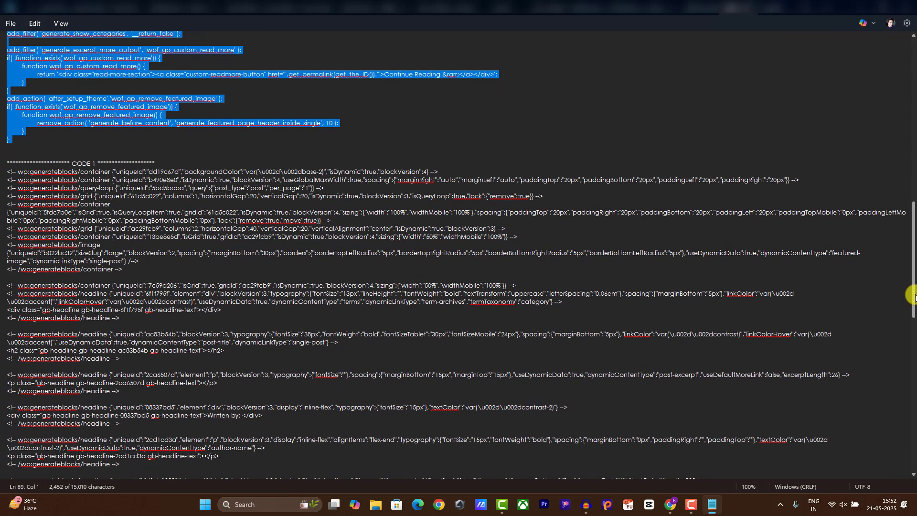
left_click_drag(8, 171, 149, 117)
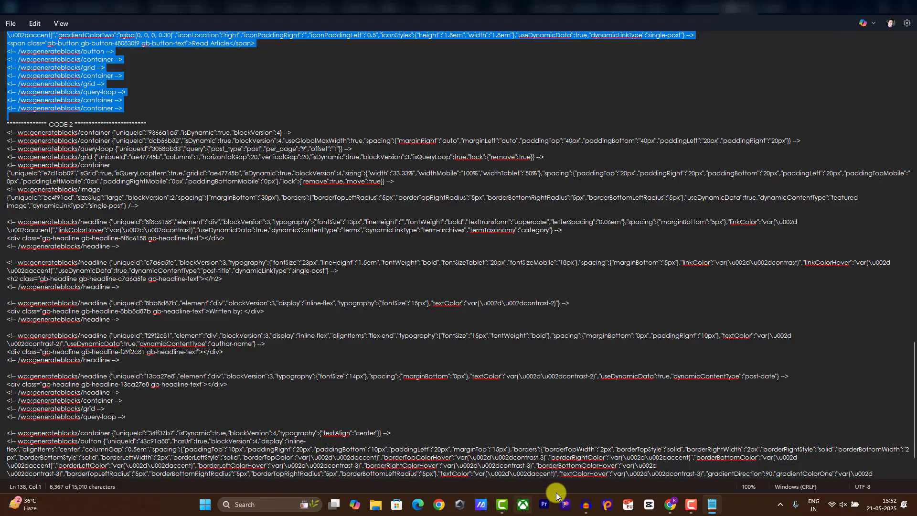
Step: Switch back to the browser and paste the CODE 1 block as plain text into the Home page's empty paragraph
left_click(669, 504)
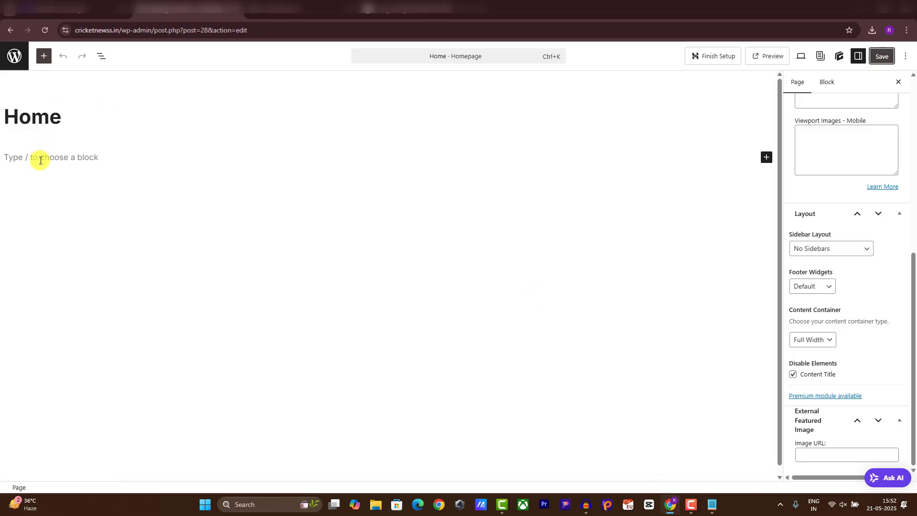
left_click(21, 159)
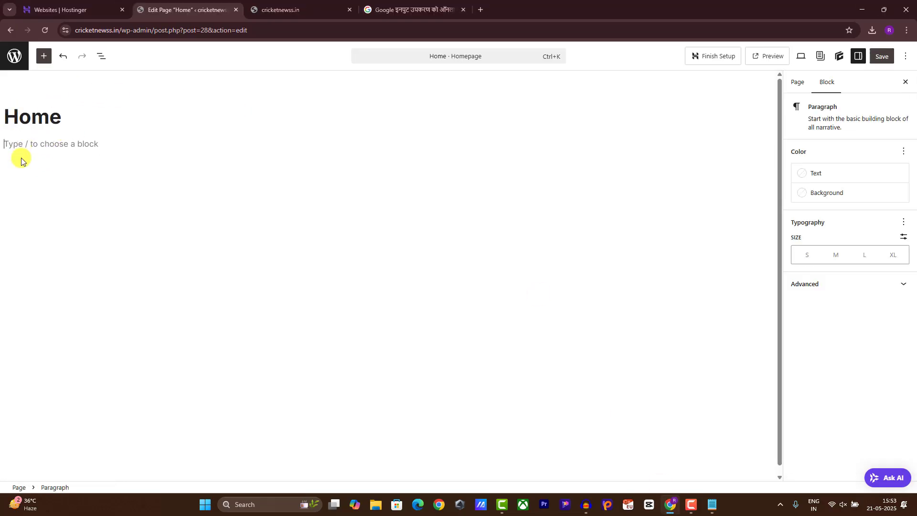
right_click(16, 139)
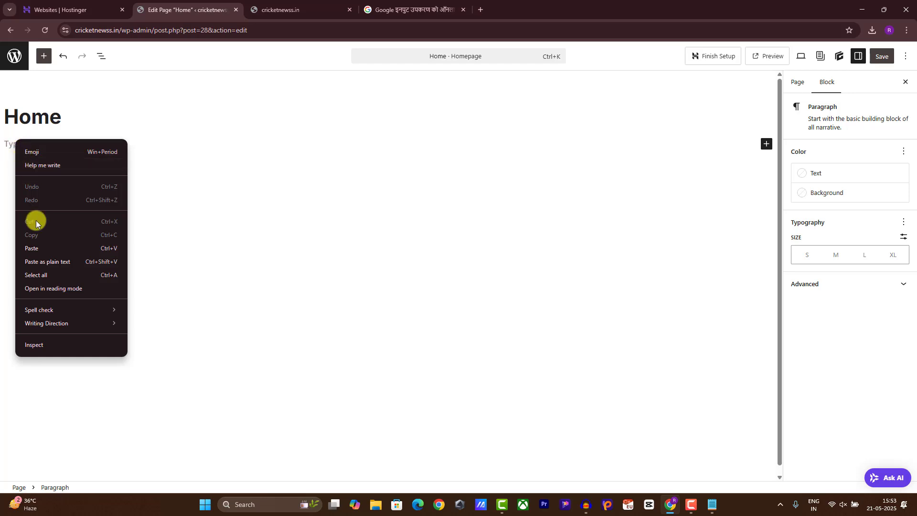
left_click(46, 262)
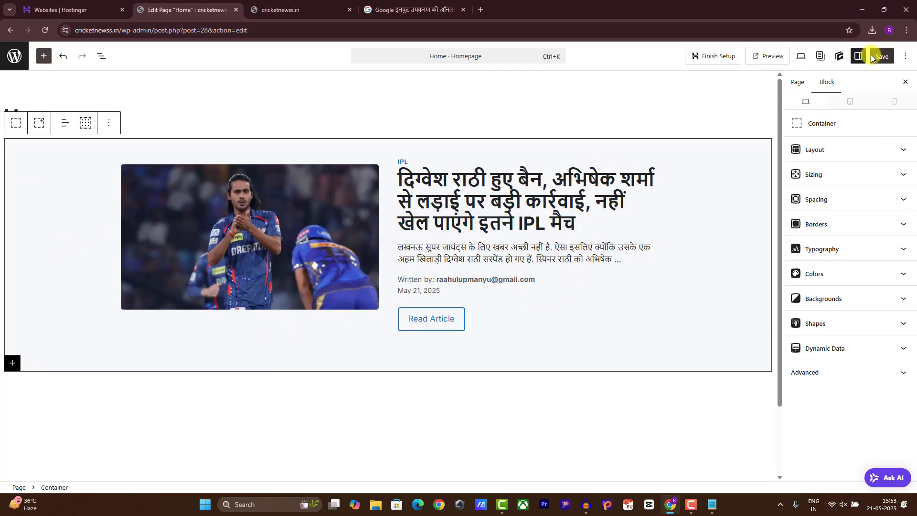
Step: Select the featured image in the pasted section and examine the page's block structure in List View
left_click(211, 99)
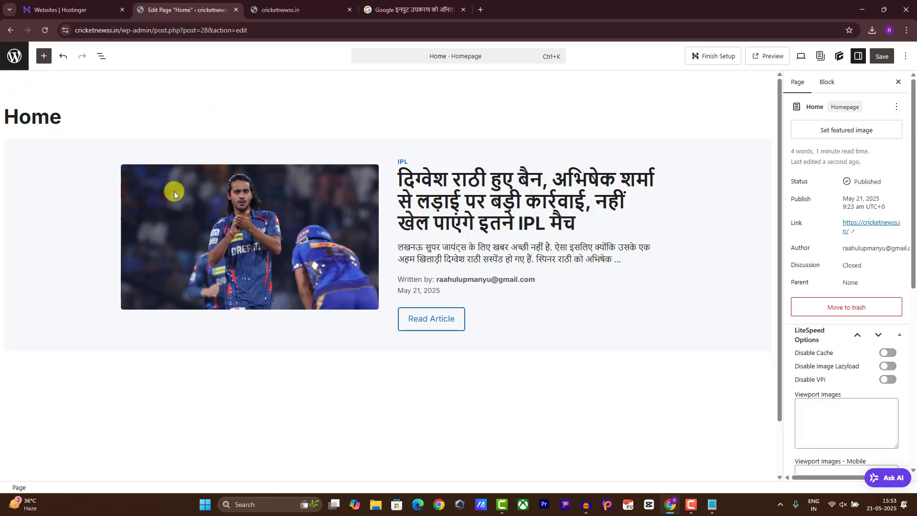
left_click(172, 190)
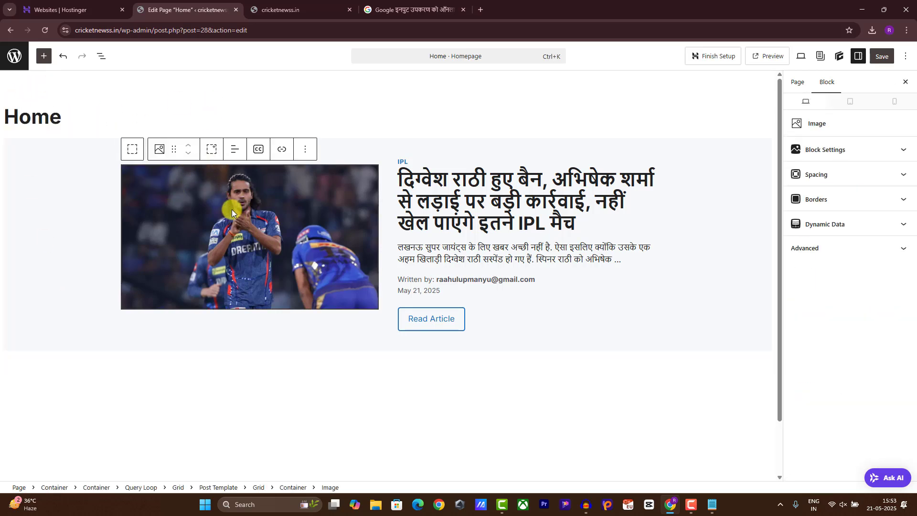
left_click(101, 57)
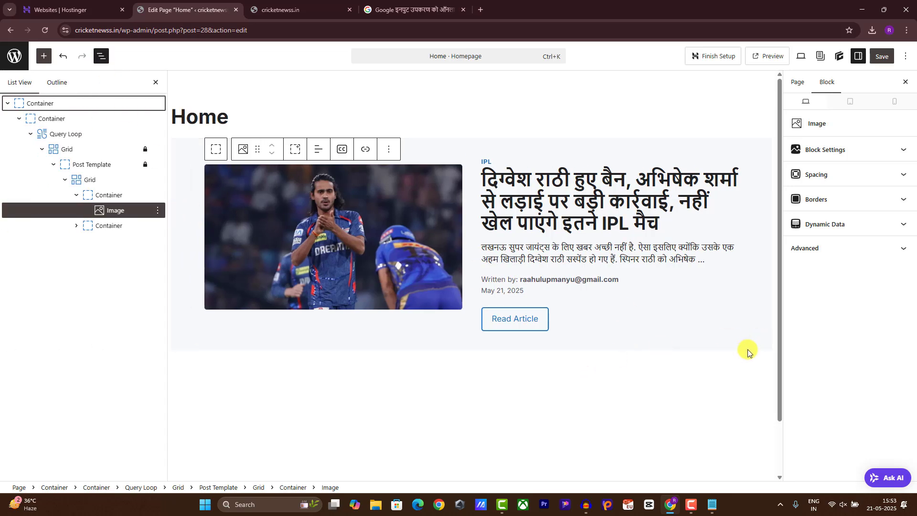
Step: Switch to Notepad, copy the complete CODE 2 block and return to the Home page editor in the browser
left_click(713, 507)
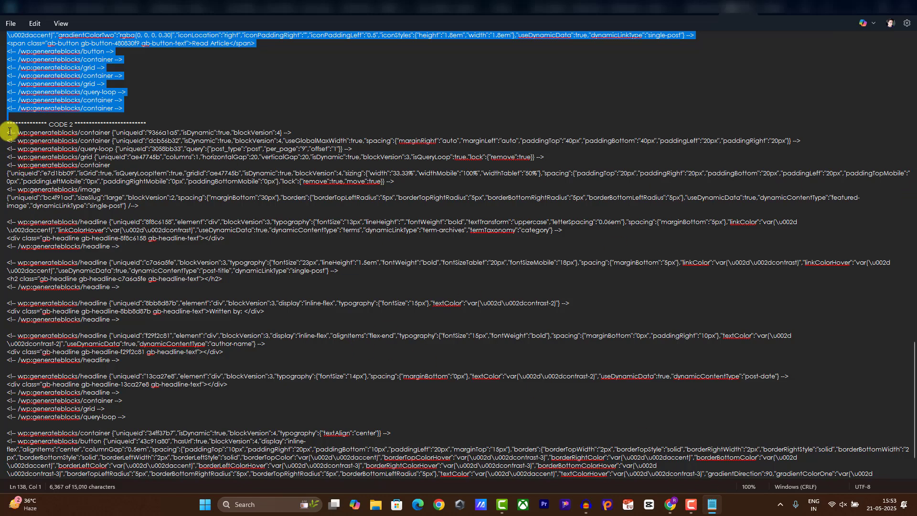
left_click_drag(10, 132, 301, 513)
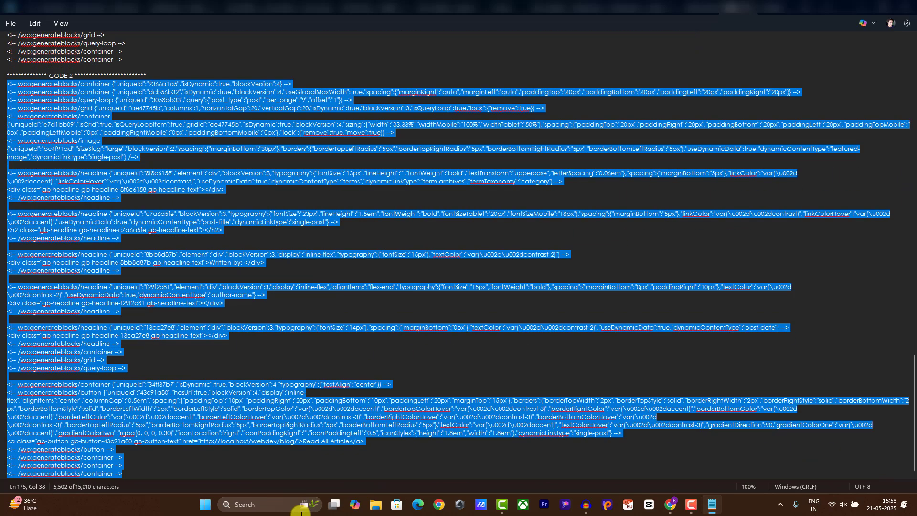
key("alt+Tab")
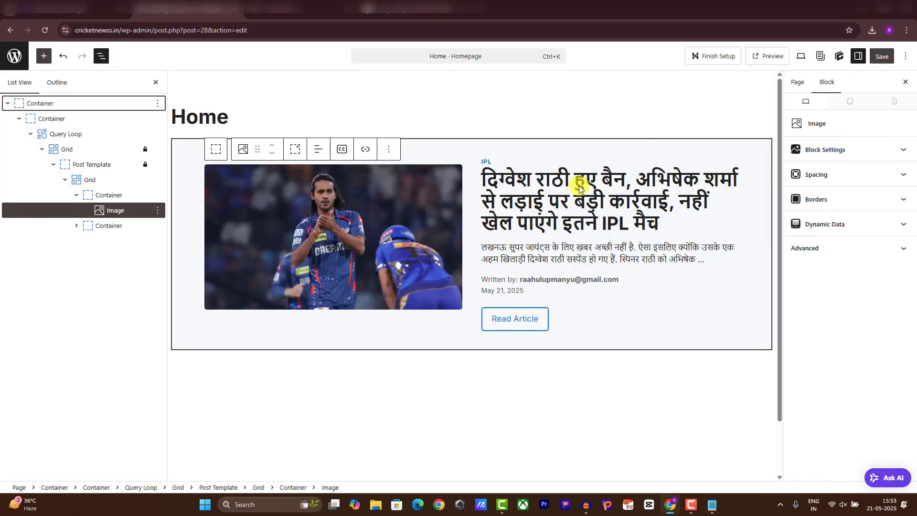
Step: Add a paragraph block below the first Home page section and paste the CODE 2 block into it as plain text
left_click(703, 370)
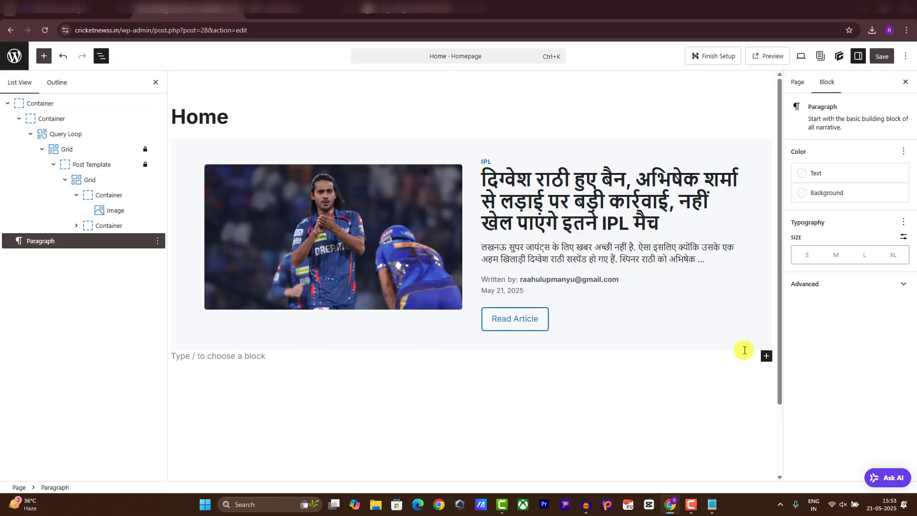
left_click(764, 357)
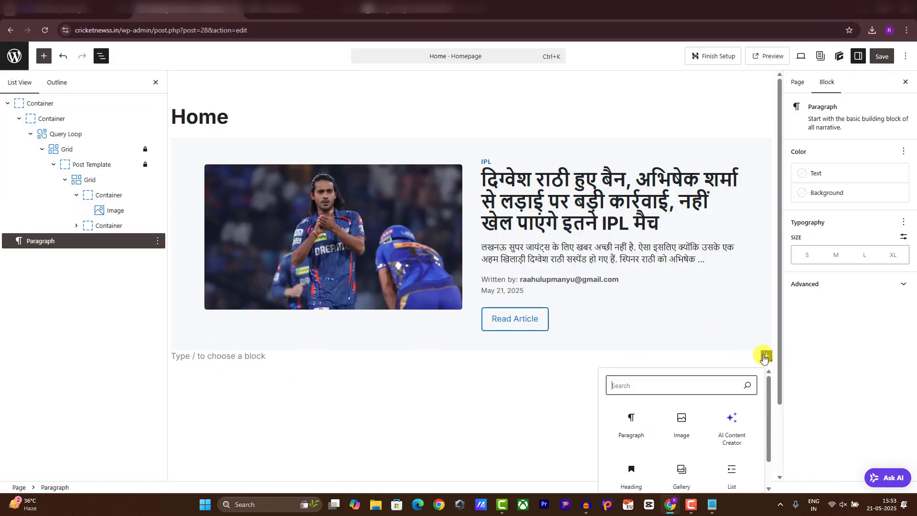
left_click(631, 414)
right_click(185, 358)
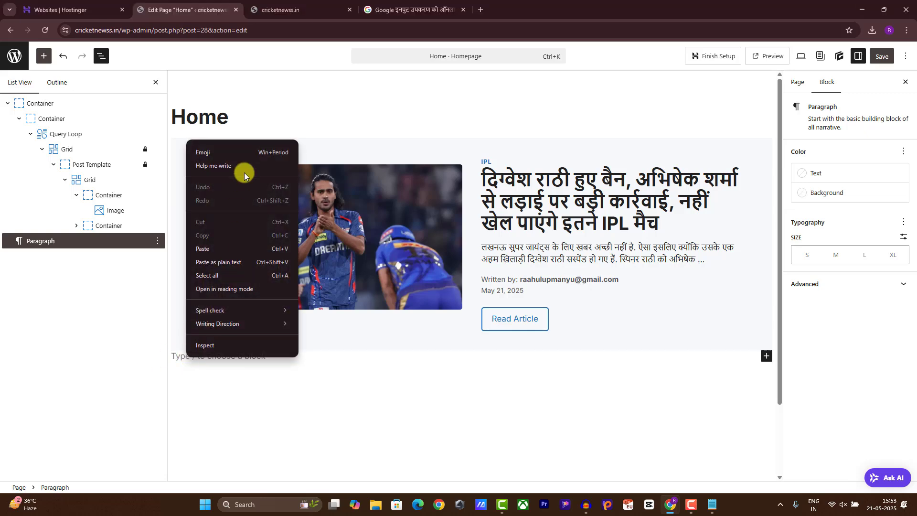
left_click(217, 262)
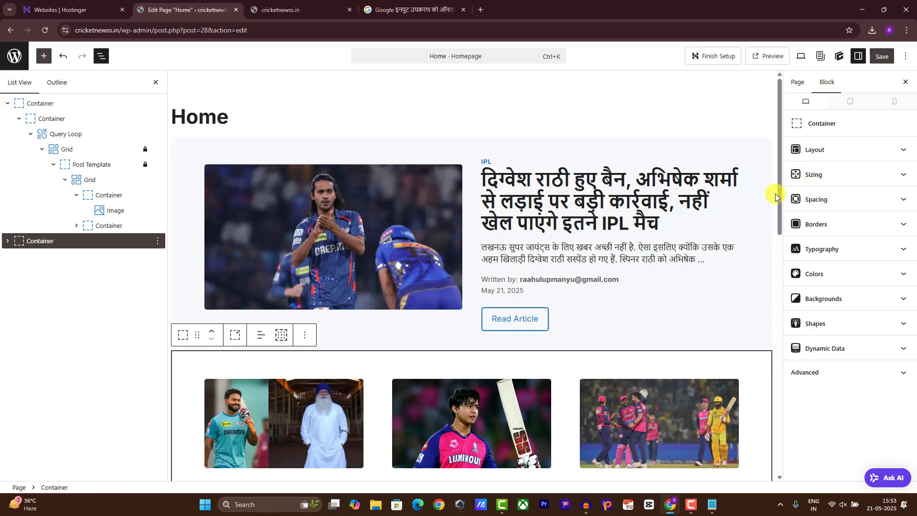
left_click_drag(779, 197, 760, 374)
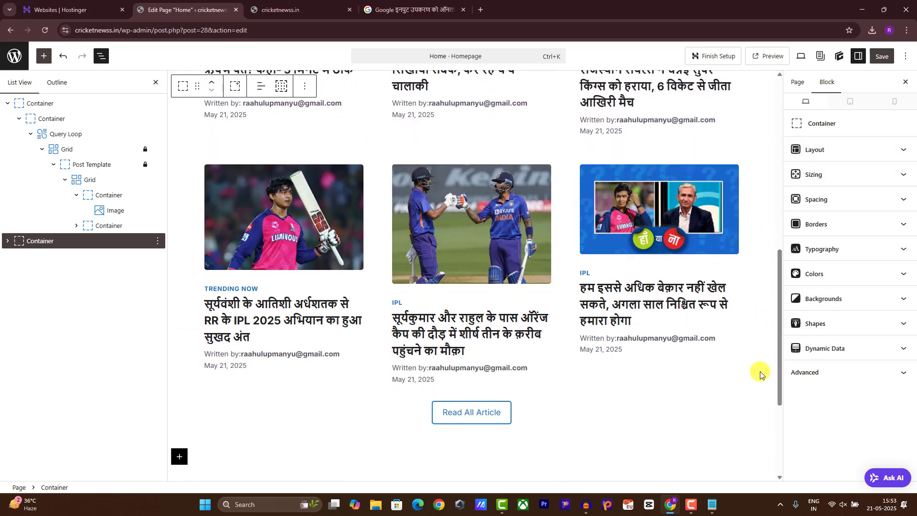
Step: Open the News page on the live site and copy its web address
left_click(290, 4)
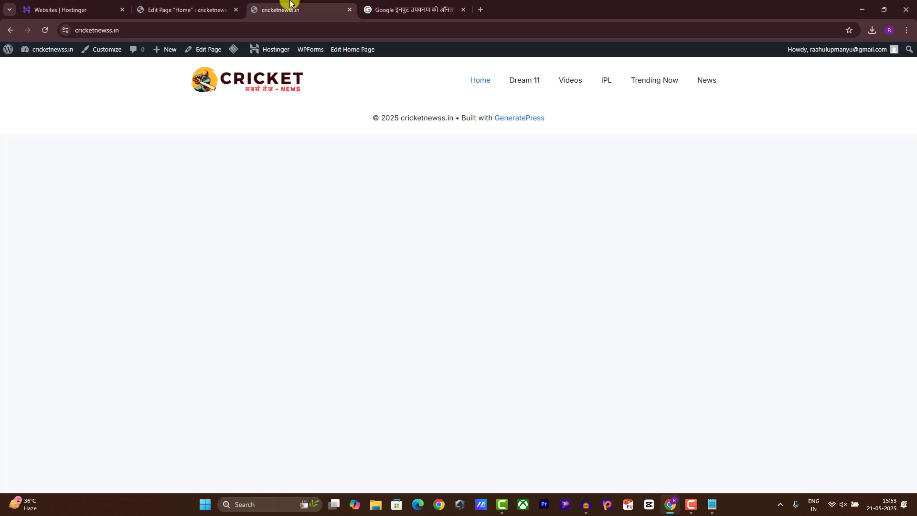
left_click(704, 85)
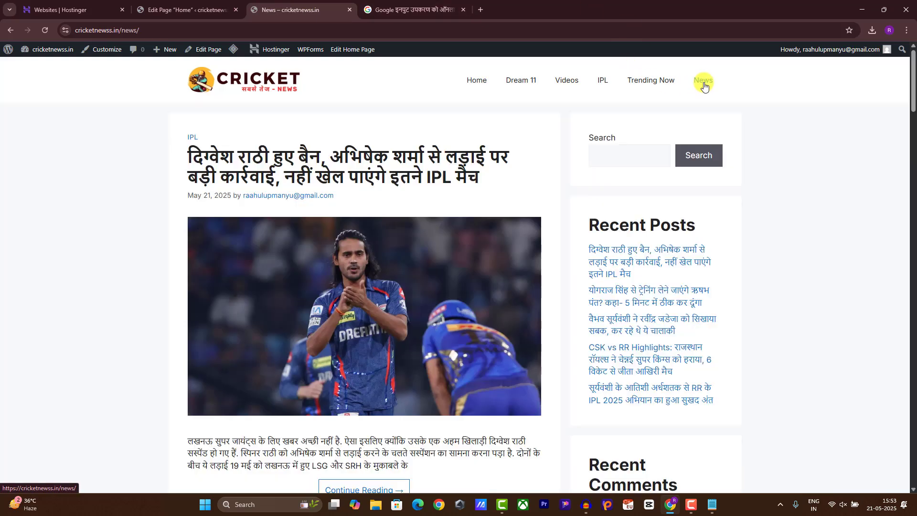
left_click(228, 33)
key("ctrl+c")
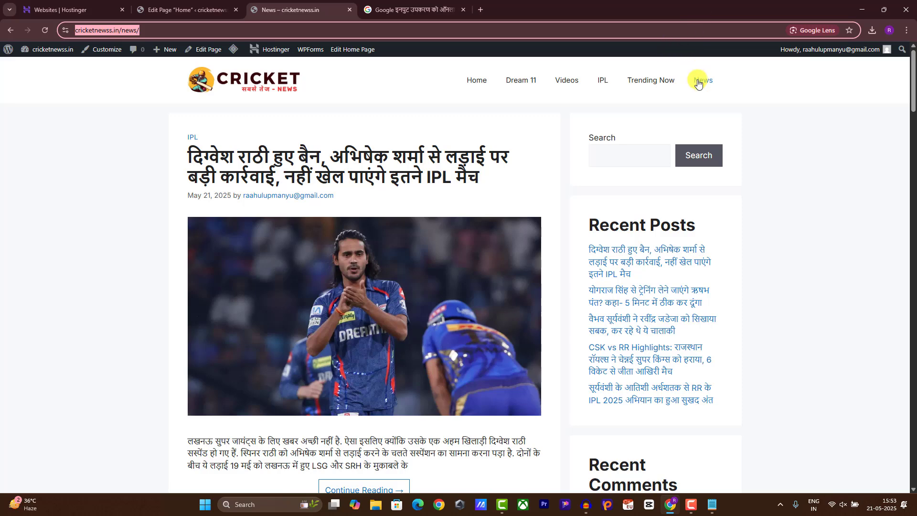
left_click(158, 10)
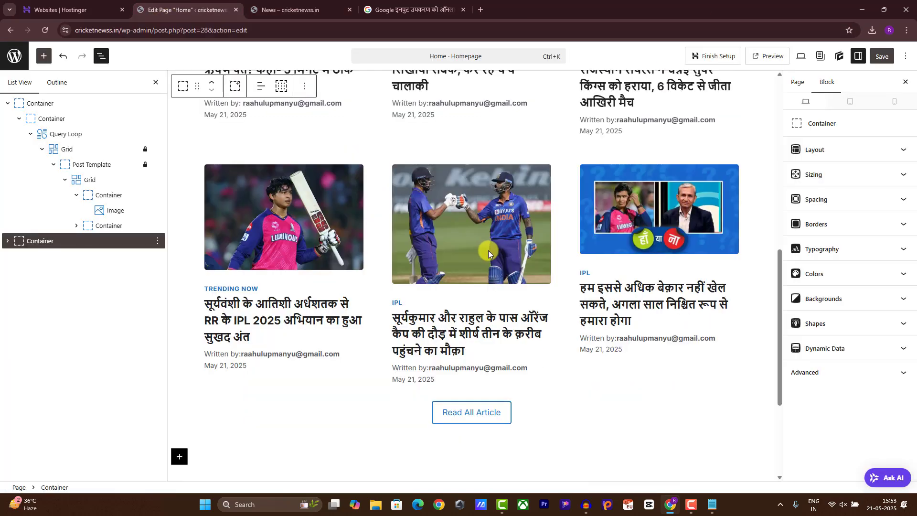
left_click(460, 413)
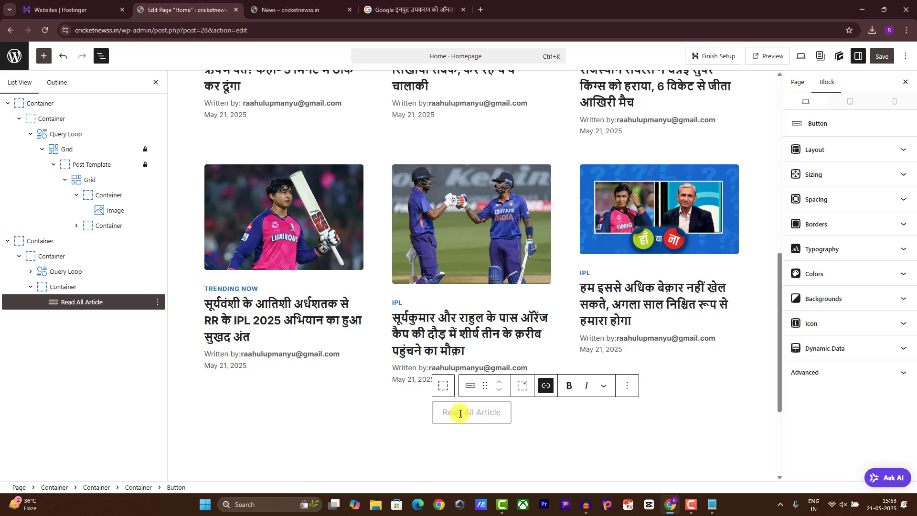
left_click(546, 386)
left_click_drag(637, 419, 528, 420)
key("ctrl+v")
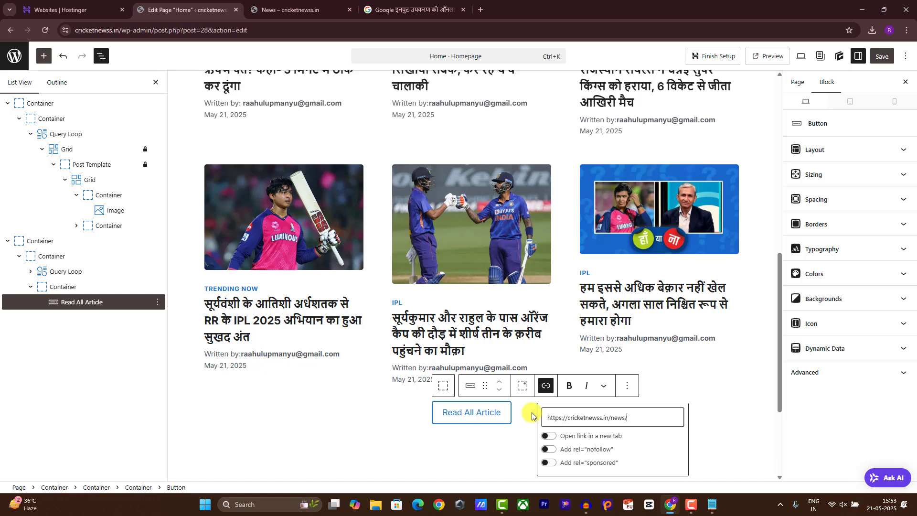
left_click(476, 440)
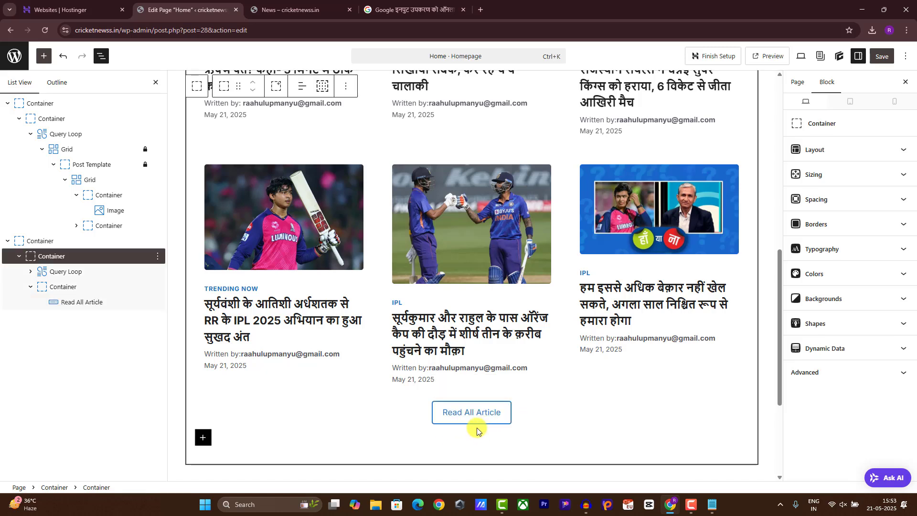
left_click(876, 58)
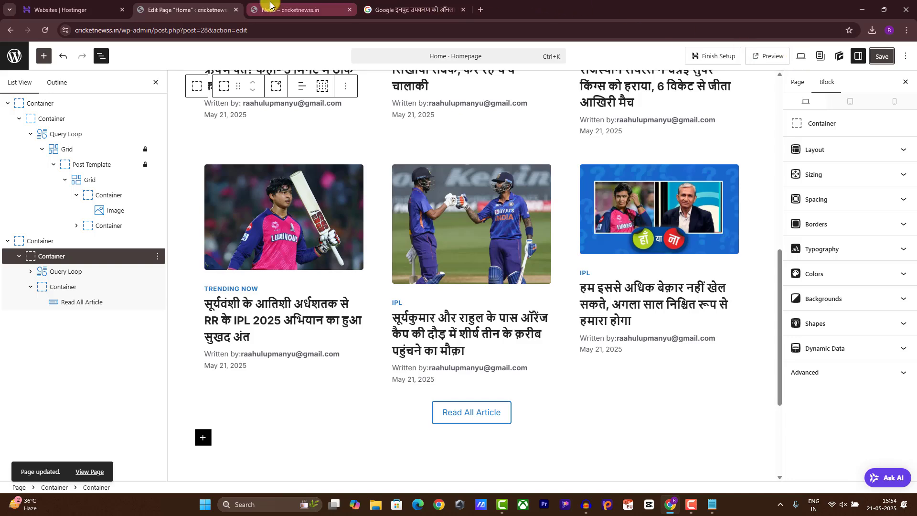
Step: Refresh the live site and open its homepage to review the hero article and the post grid
left_click(296, 10)
left_click(40, 30)
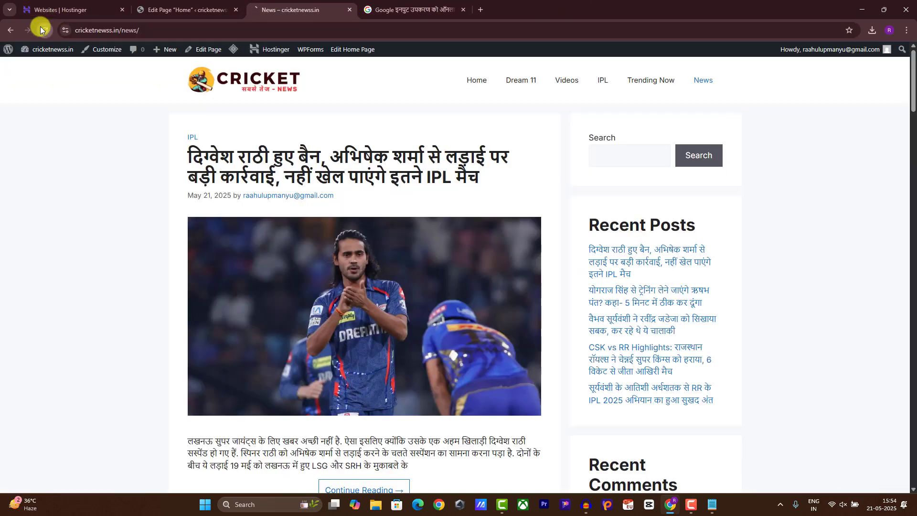
left_click(209, 71)
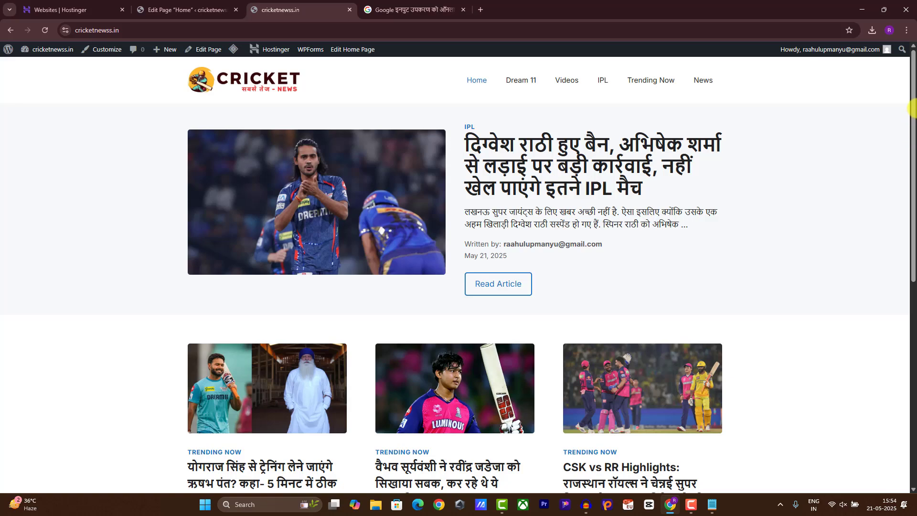
mouse_move(912, 108)
left_mouse_down()
mouse_move(911, 287)
mouse_move(912, 96)
left_mouse_up()
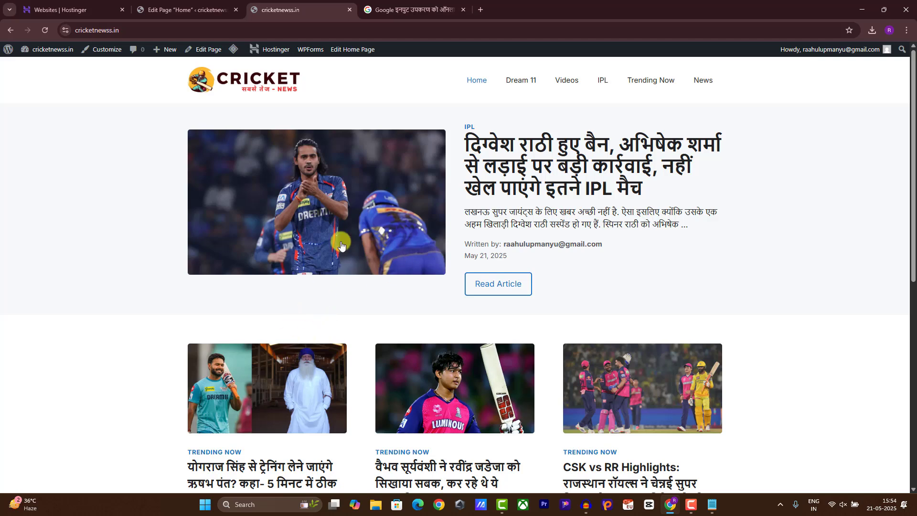
left_click(692, 507)
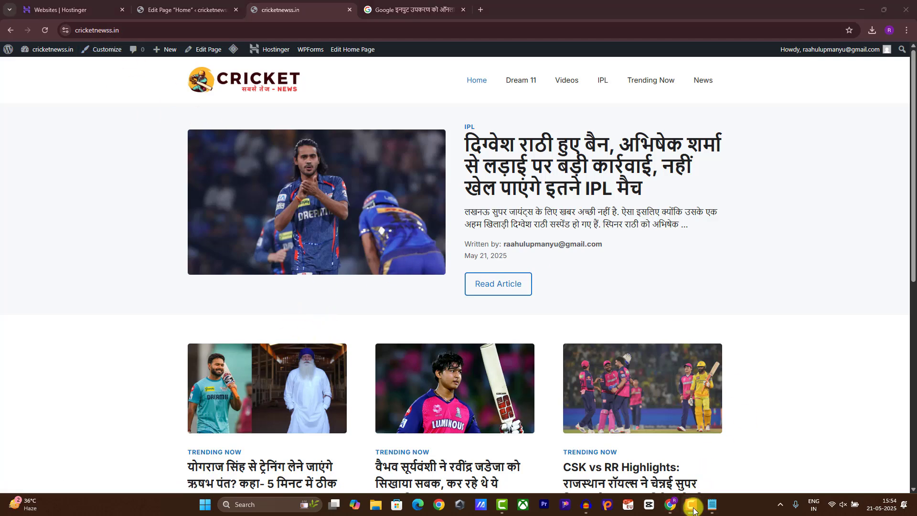
Step: Open the Customizer's color settings and set the primary navigation background's hover and current colors to the blue accent color
left_click(100, 56)
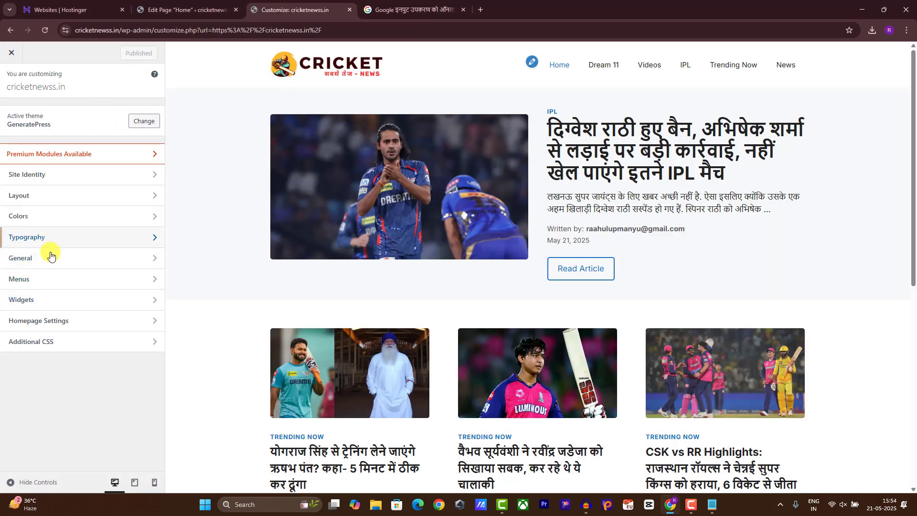
left_click(61, 216)
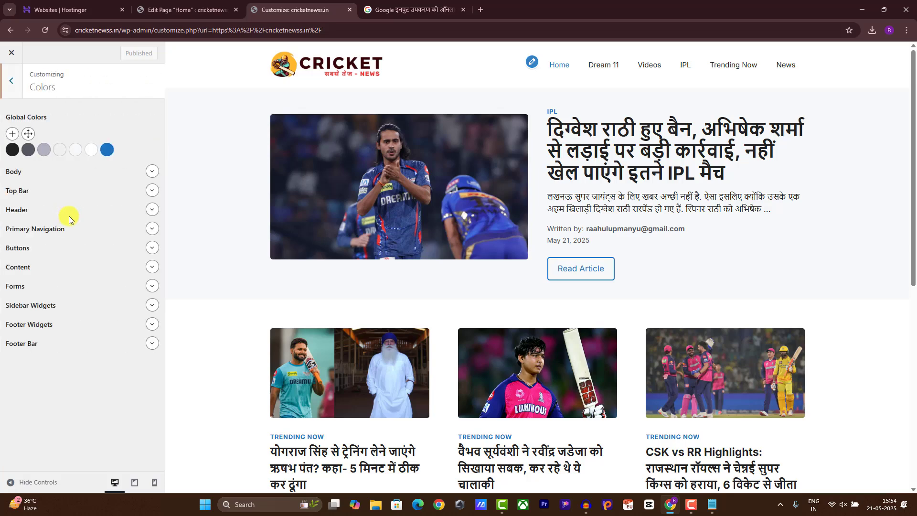
left_click(151, 229)
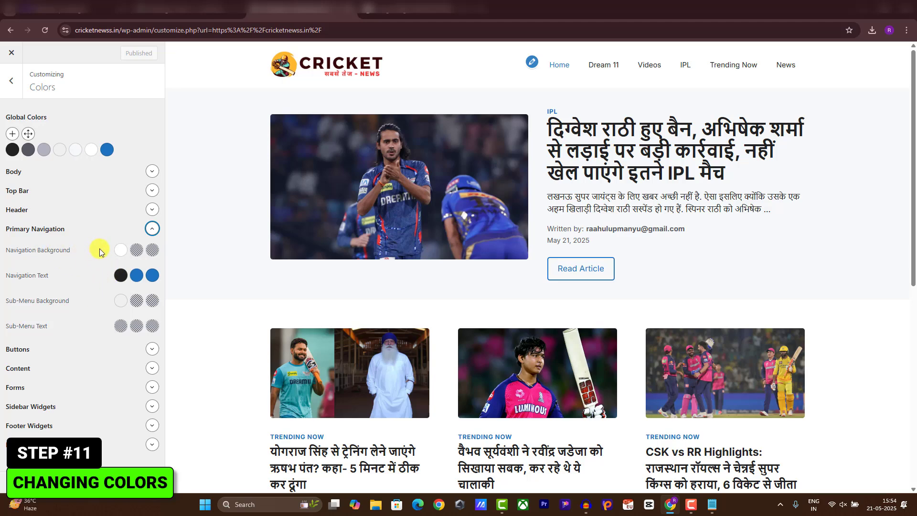
left_click(131, 251)
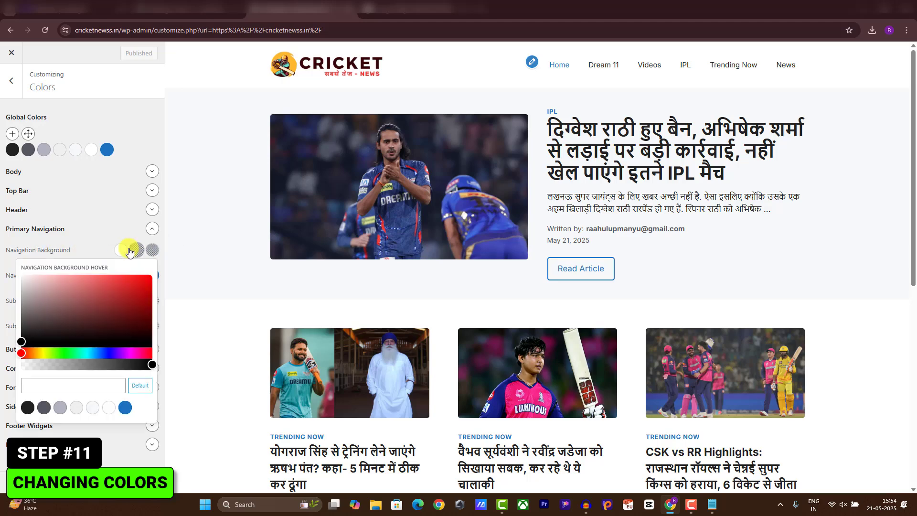
left_click(126, 409)
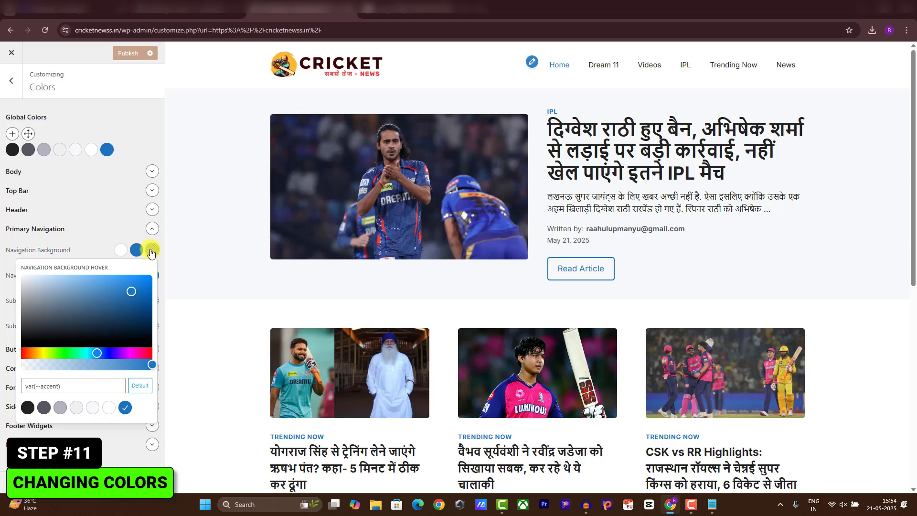
left_click(152, 250)
left_click(125, 407)
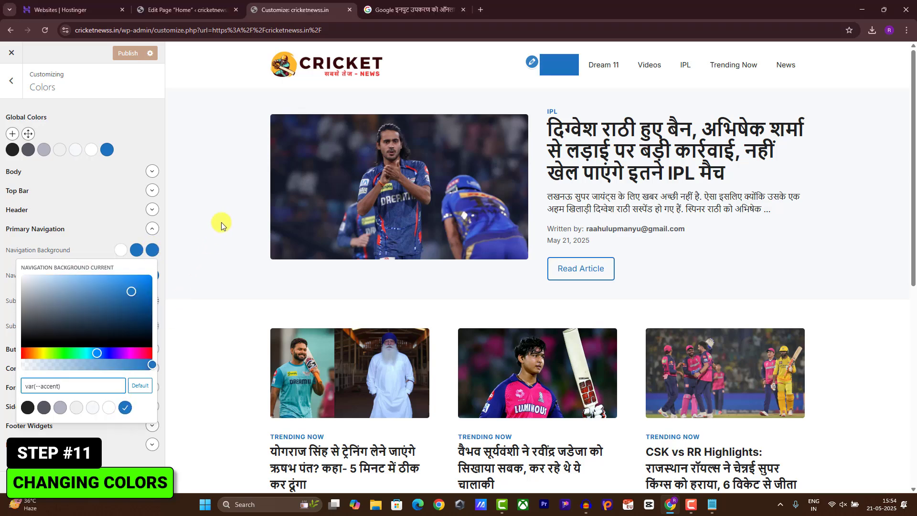
left_click(193, 247)
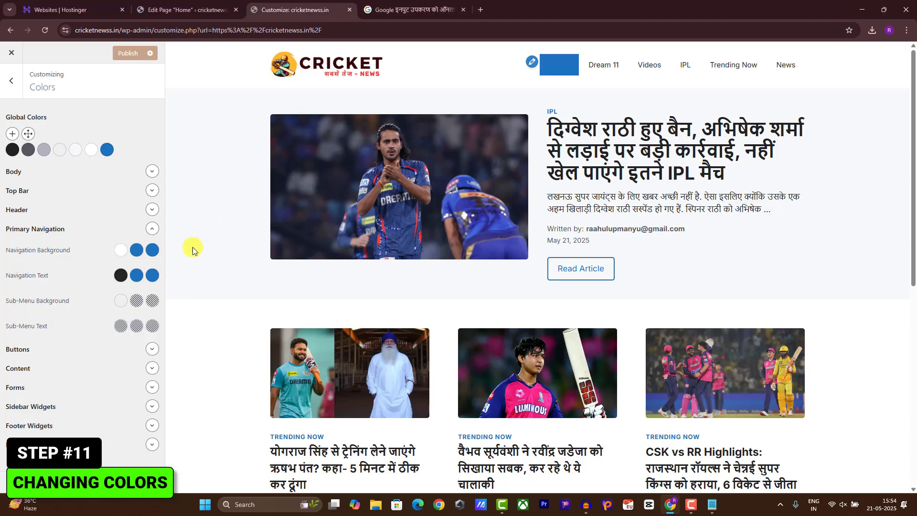
Step: Set the primary navigation text's hover and current colors to #ffffff and publish the changes
left_click(136, 276)
left_click_drag(85, 338, 11, 282)
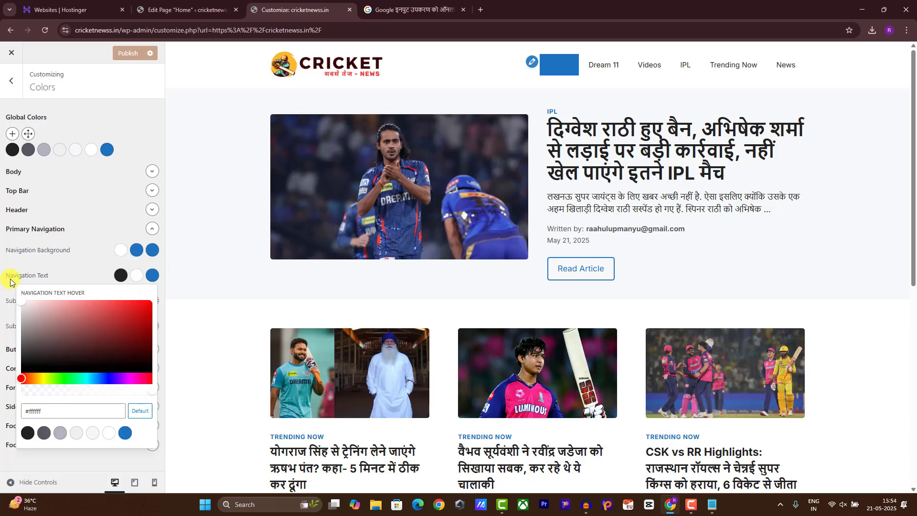
left_click(146, 276)
left_click_drag(56, 325, 31, 258)
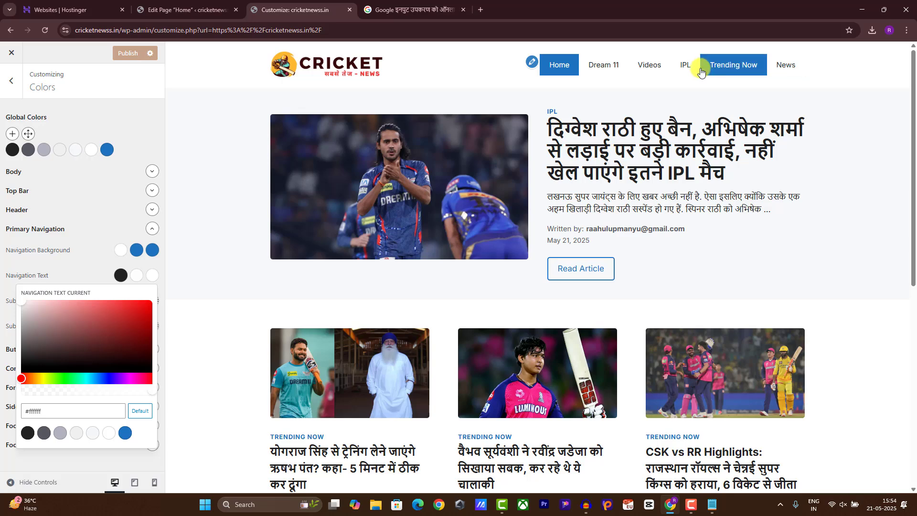
left_click(200, 230)
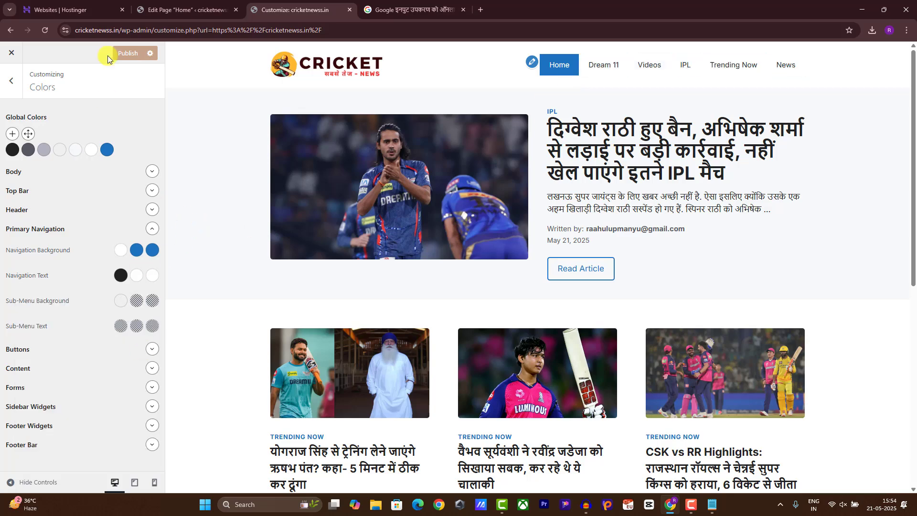
left_click(127, 55)
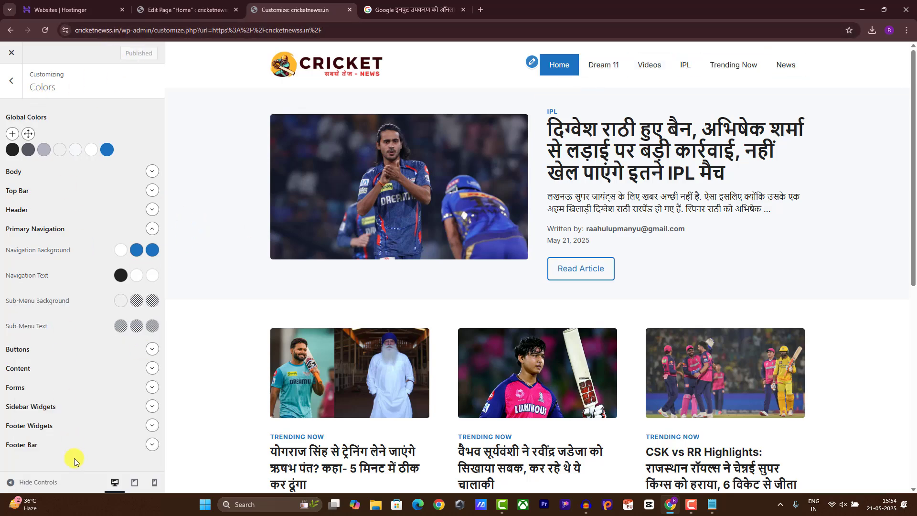
Step: Set the footer bar's background color to #000000
left_click_drag(912, 178, 907, 382)
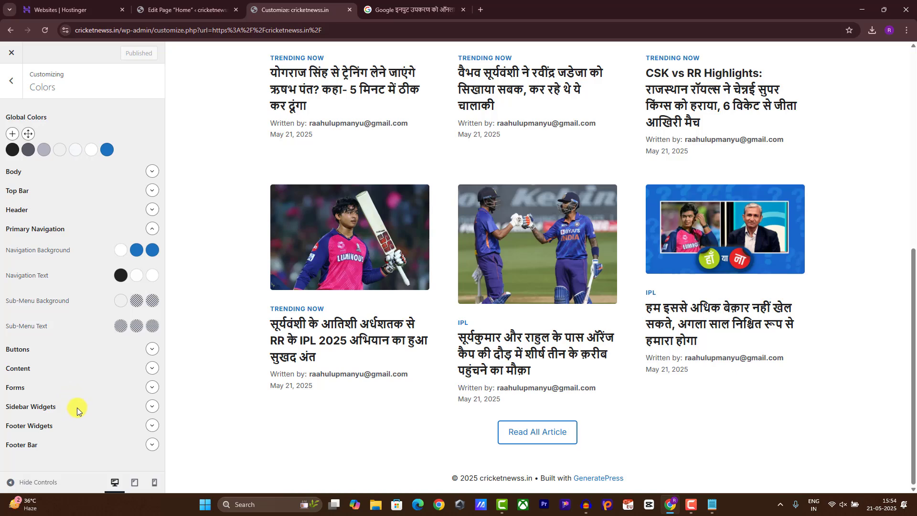
left_click(148, 444)
left_click_drag(163, 394, 159, 455)
left_click(145, 404)
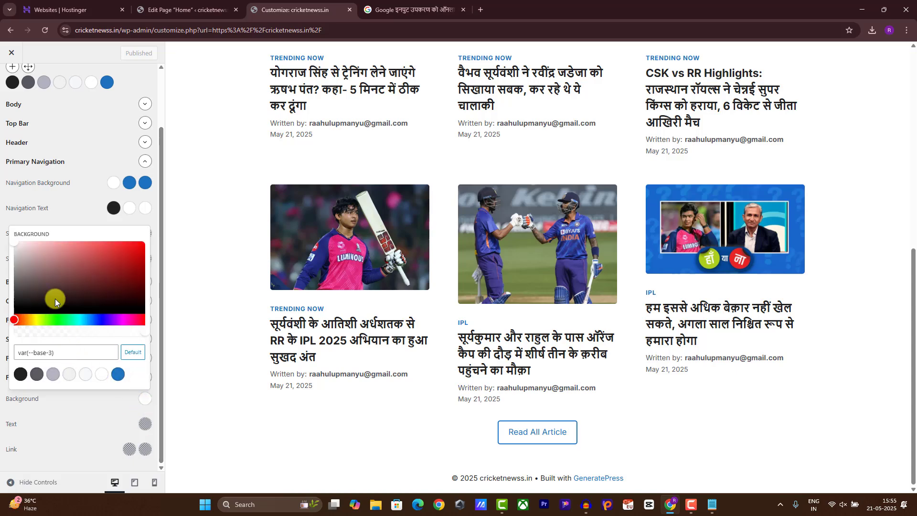
left_click_drag(56, 299, 109, 308)
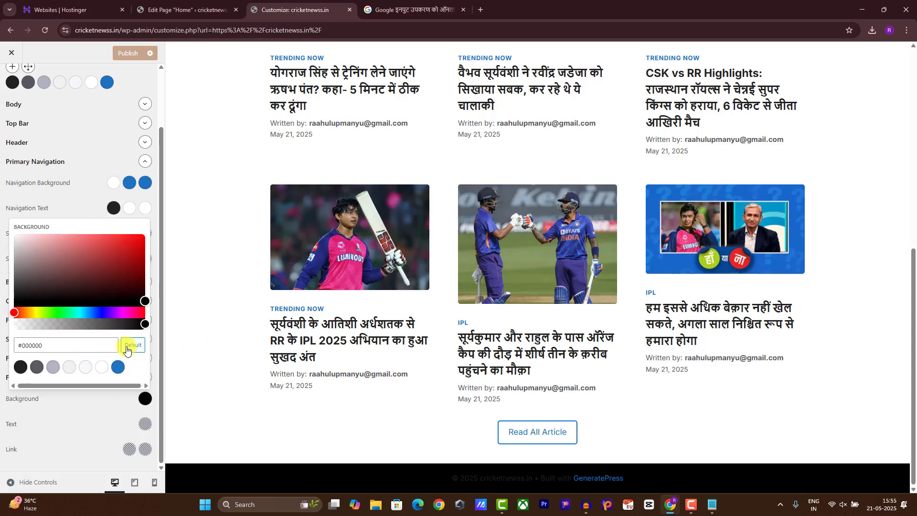
Step: Set the footer bar's text, link and link hover colors to white (#ffffff) and publish the changes
left_click(145, 425)
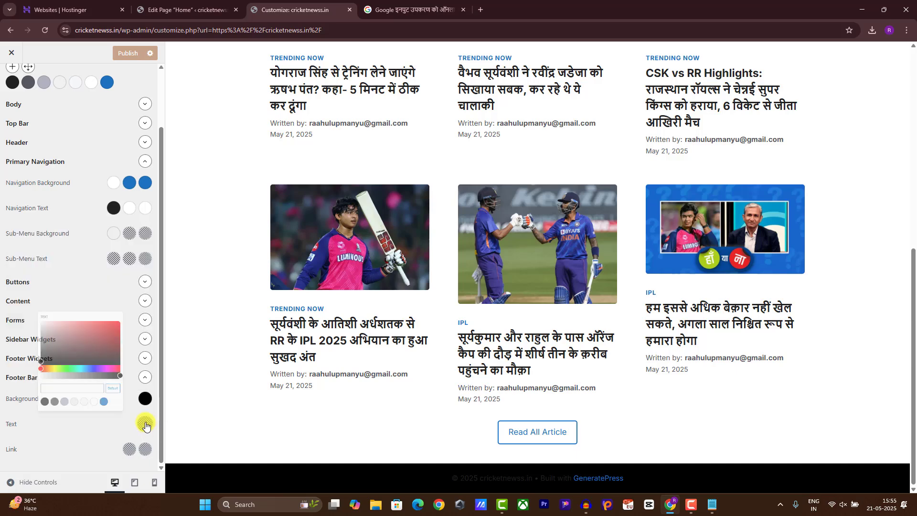
left_click_drag(58, 304, 1, 198)
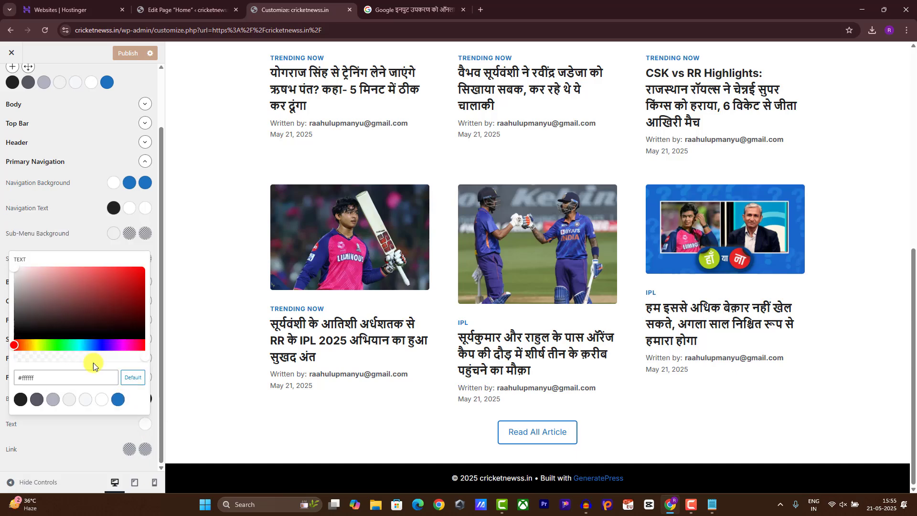
left_click(129, 449)
left_click(145, 449)
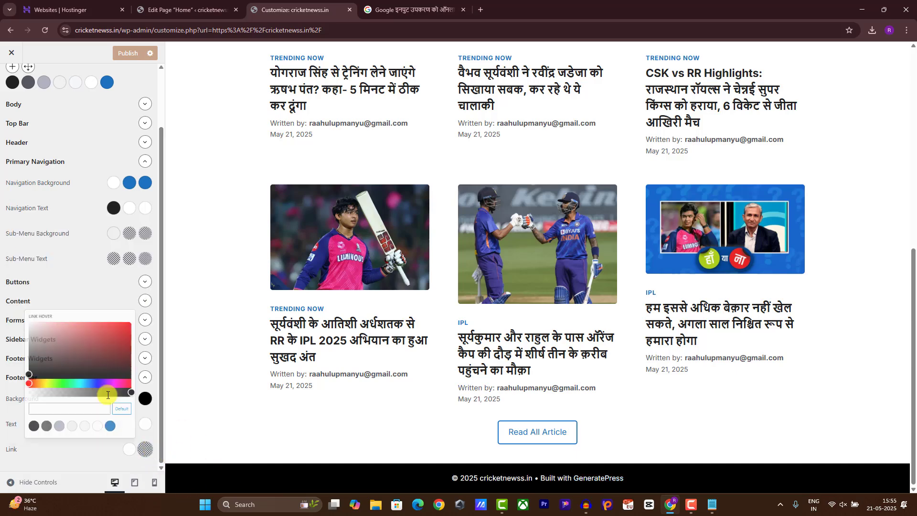
left_click(200, 374)
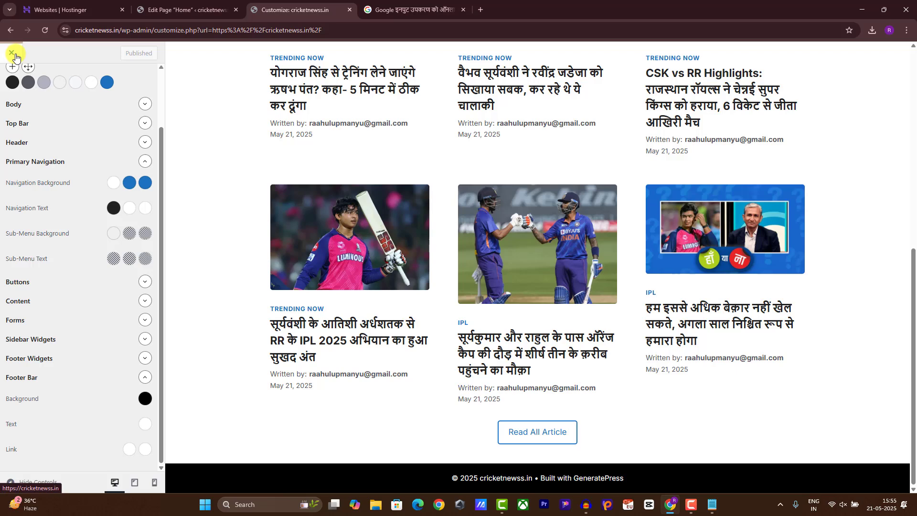
Step: Open the page for adding plugins in the WordPress admin and check the footer credit on the live homepage
left_click(167, 4)
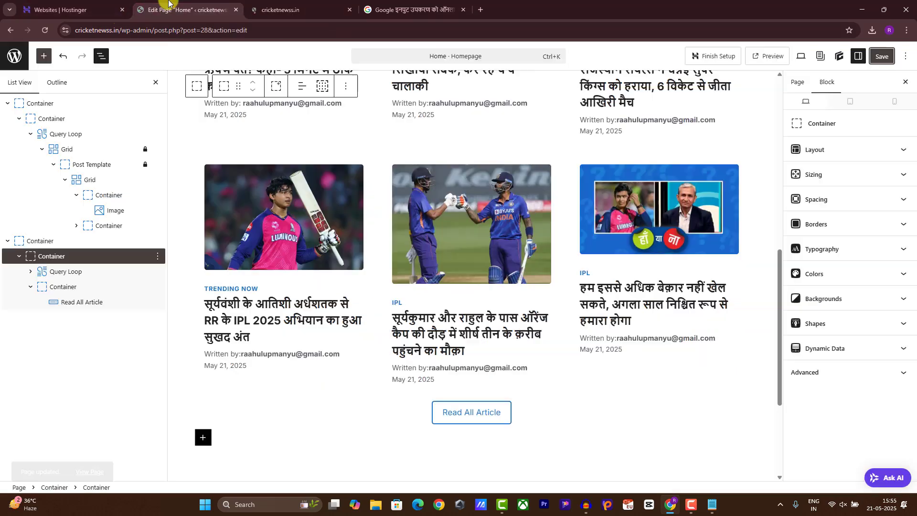
left_click(8, 32)
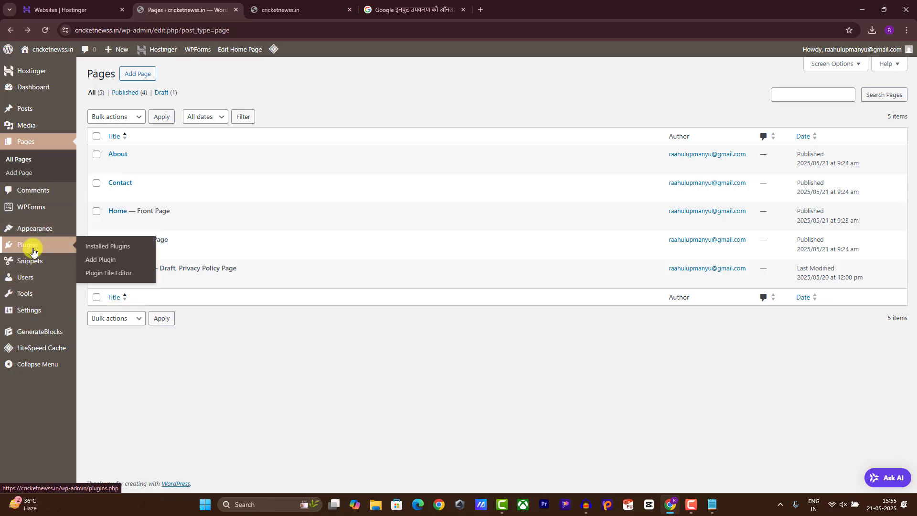
left_click(96, 266)
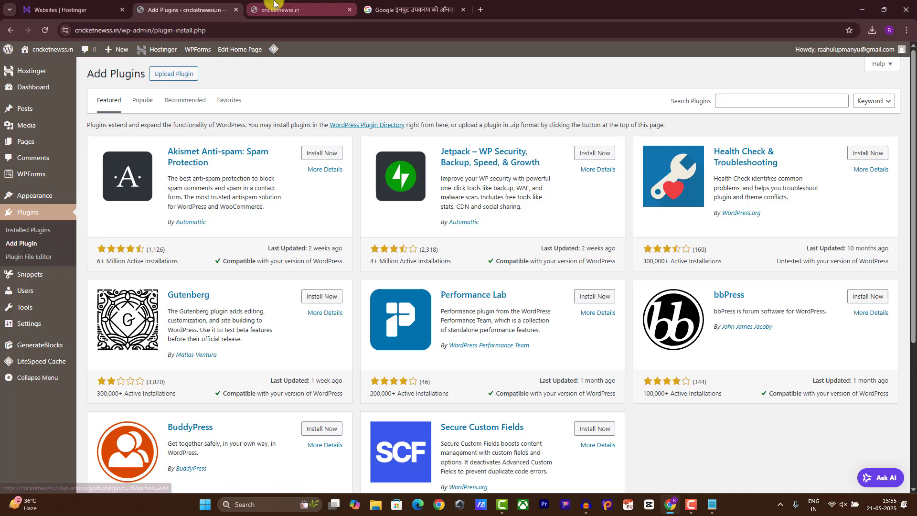
left_click(287, 9)
scroll(630, 146, "down", 8)
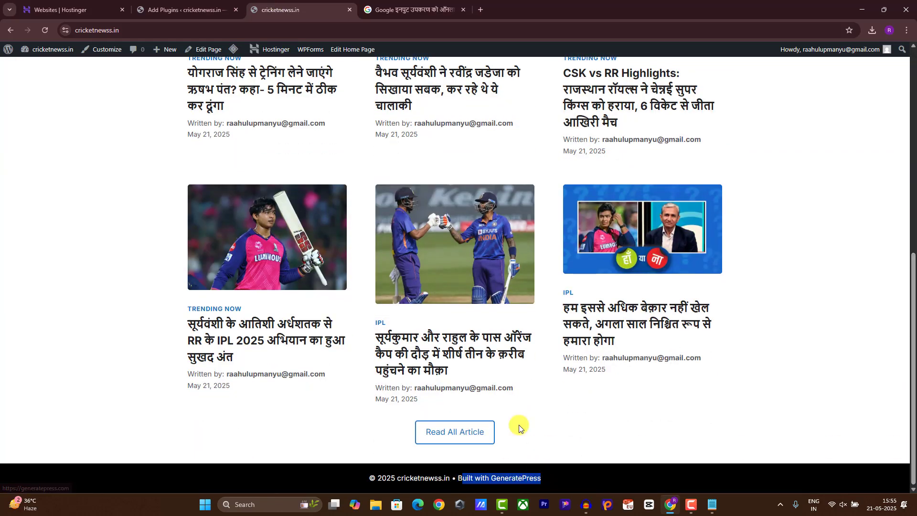
left_click(186, 10)
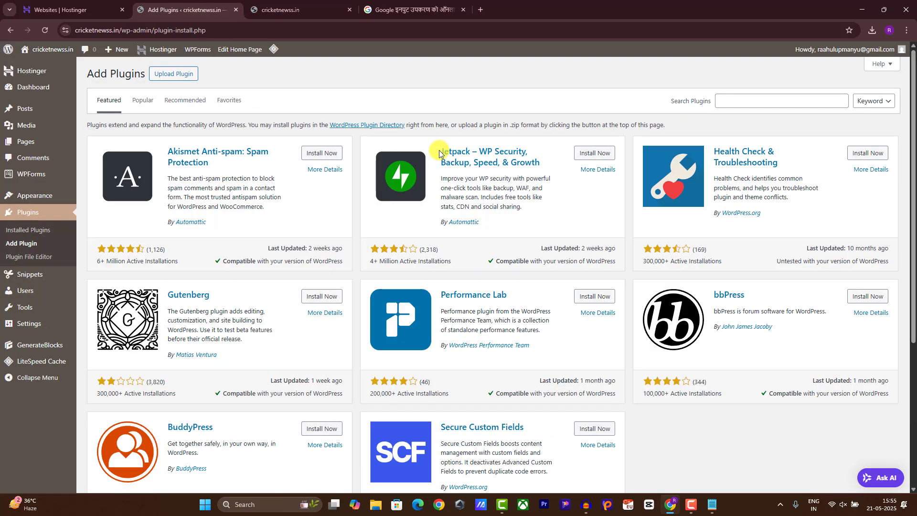
Step: Upload the plugin file generatepress (4).zip from Downloads, install it and activate it
left_click(188, 75)
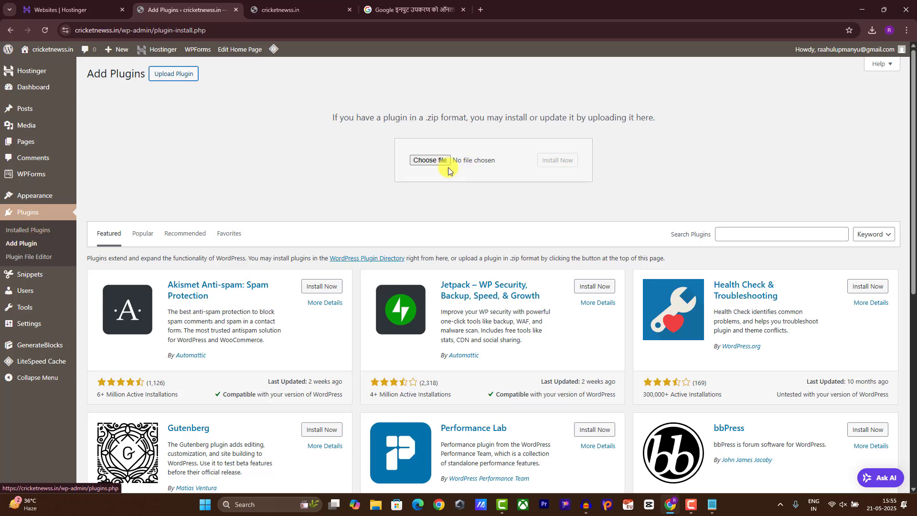
left_click(418, 161)
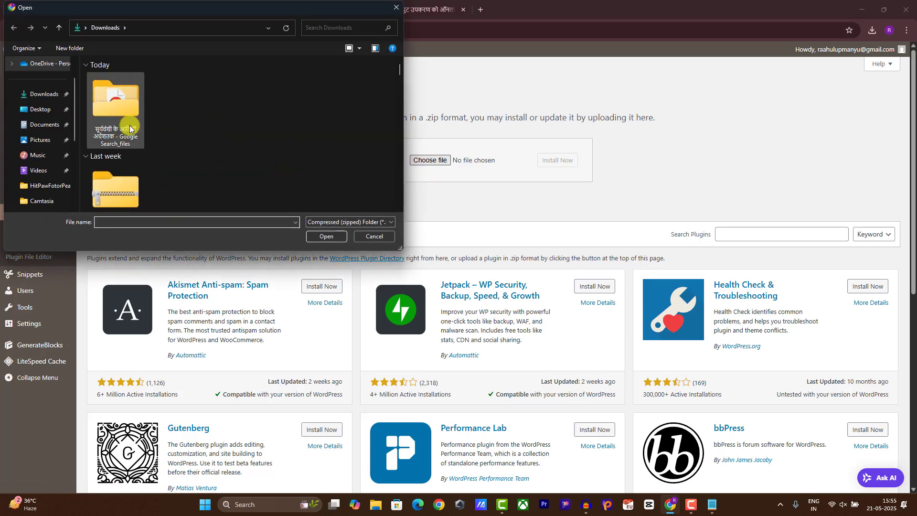
scroll(116, 127, "down", 5)
left_click(370, 96)
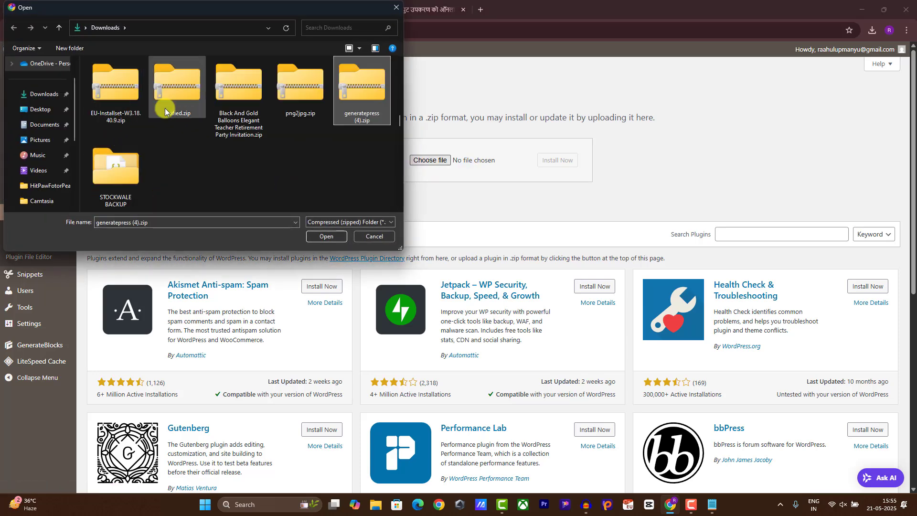
double_click(365, 92)
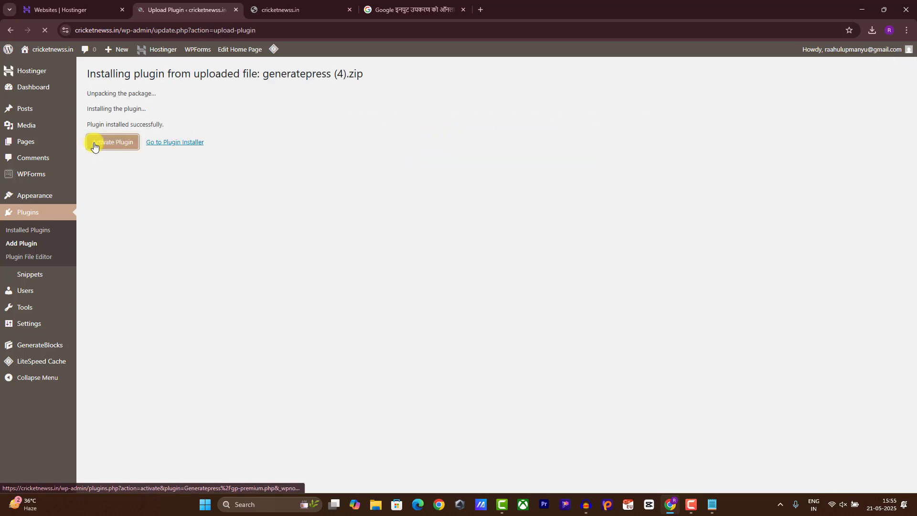
left_click(94, 146)
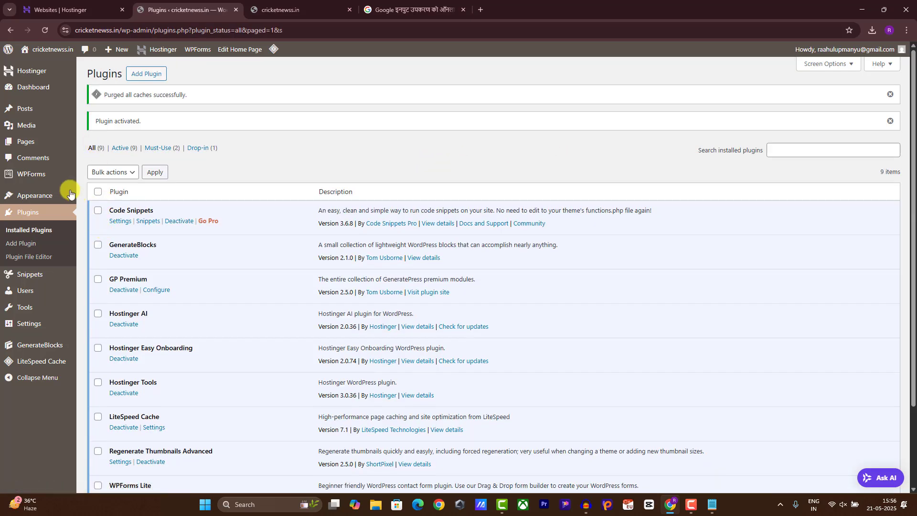
Step: Open the GeneratePress theme options and activate the Copyright module
mouse_move(50, 191)
left_click(94, 264)
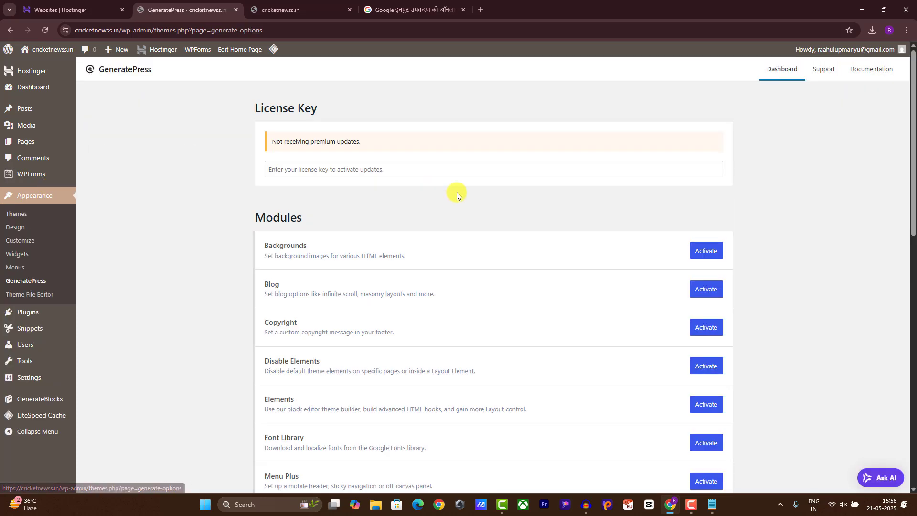
left_click_drag(912, 138, 913, 193)
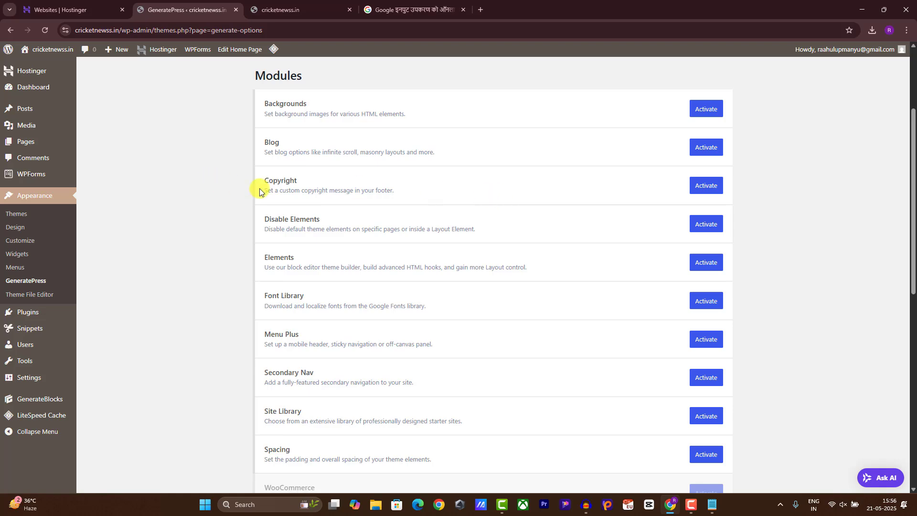
left_click_drag(264, 190, 404, 202)
left_click(705, 186)
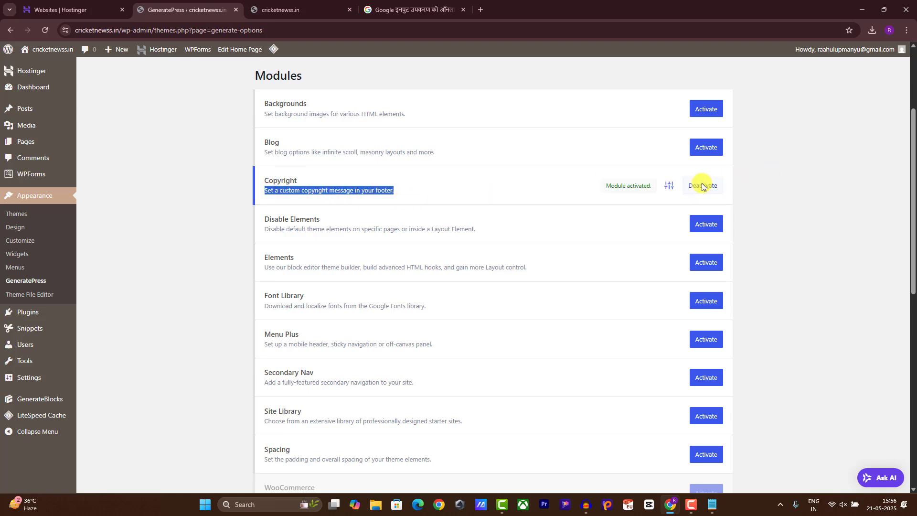
Step: Open the Customizer from the live homepage and bring up the footer's layout settings for the copyright line
left_click(275, 8)
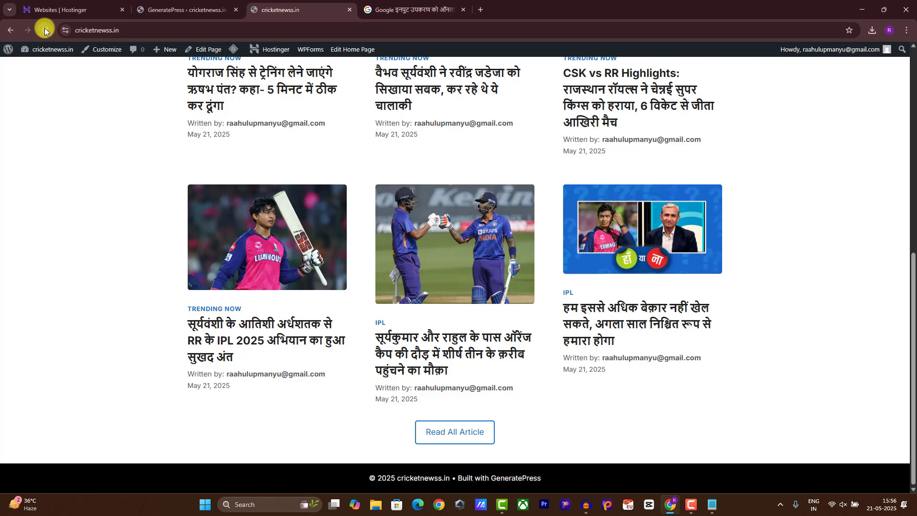
scroll(302, 100, "up", 7)
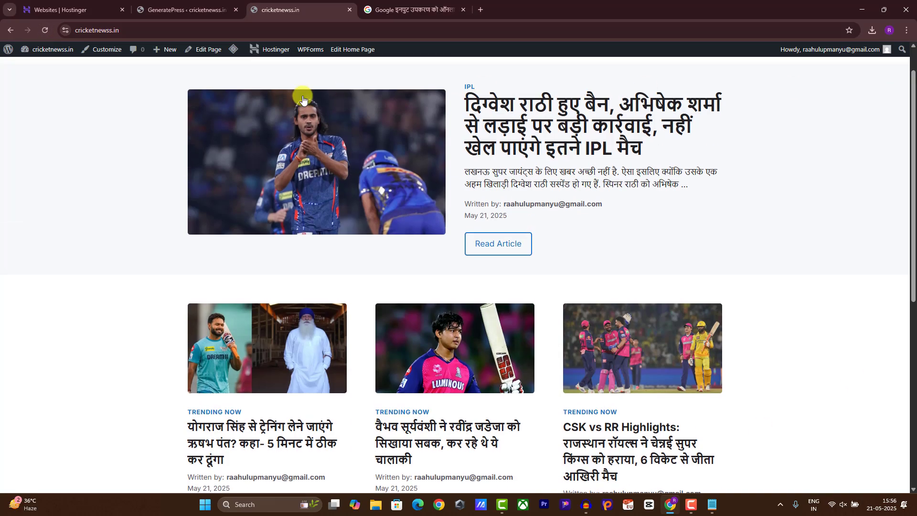
left_click(92, 49)
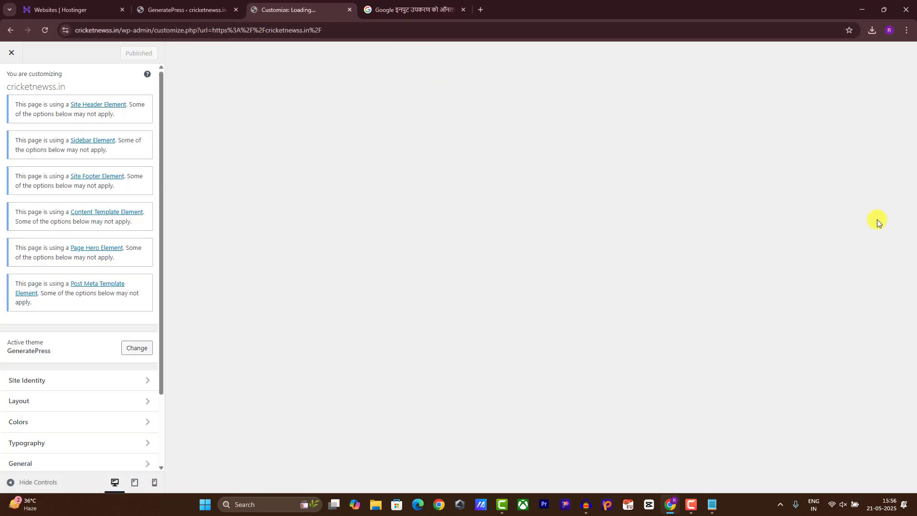
scroll(539, 267, "down", 8)
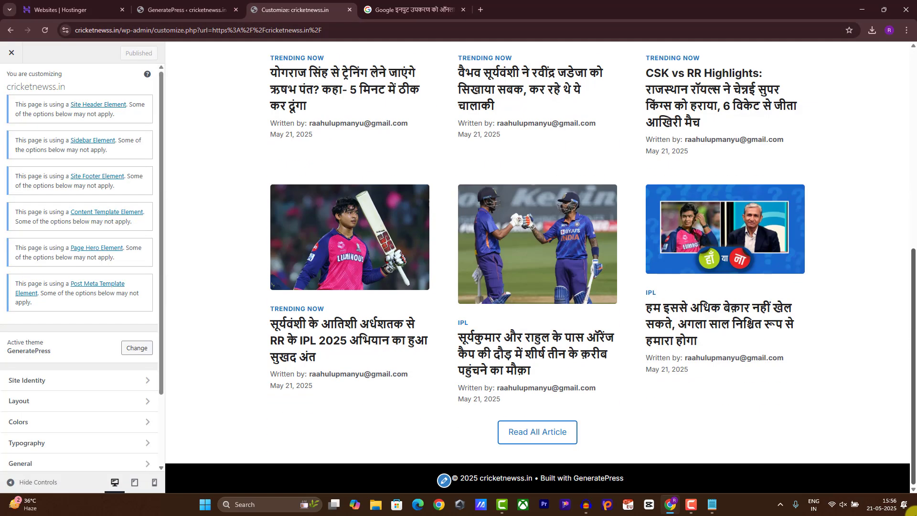
left_click(442, 479)
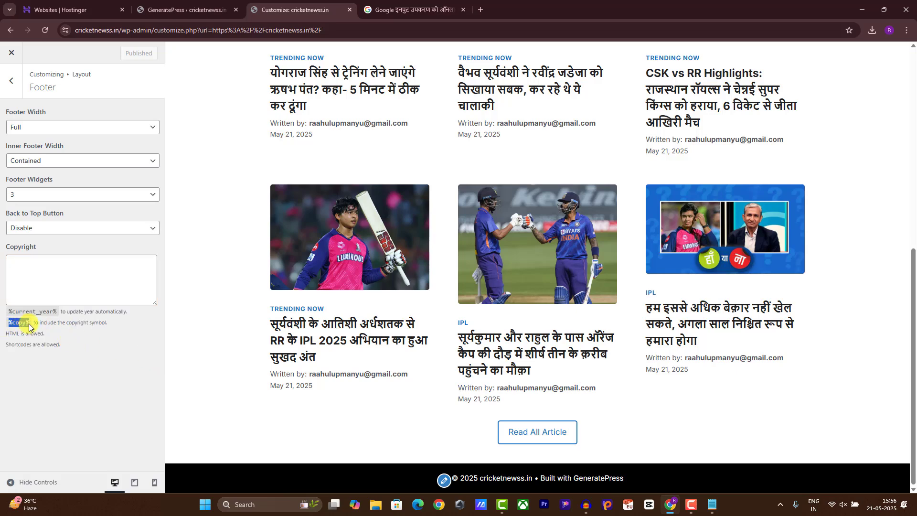
Step: Set the footer copyright text to "%copy% %current_year% Cricket Newss, All Right Reserved" and publish it
left_click(14, 274)
type("%copy%")
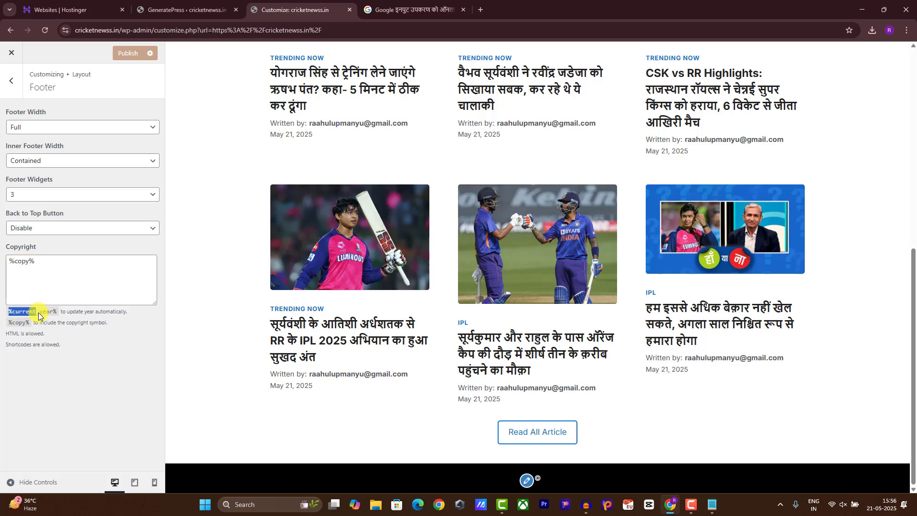
left_click(46, 267)
type("%current_year%")
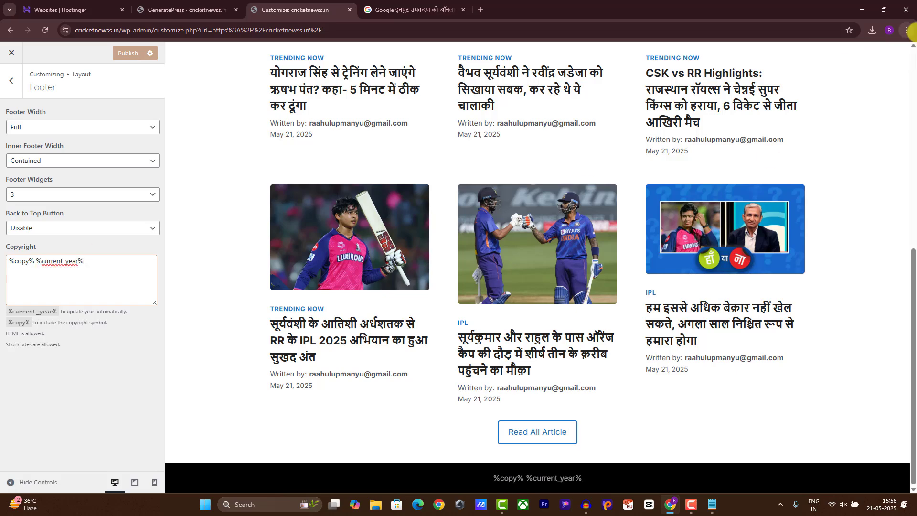
type("Crick")
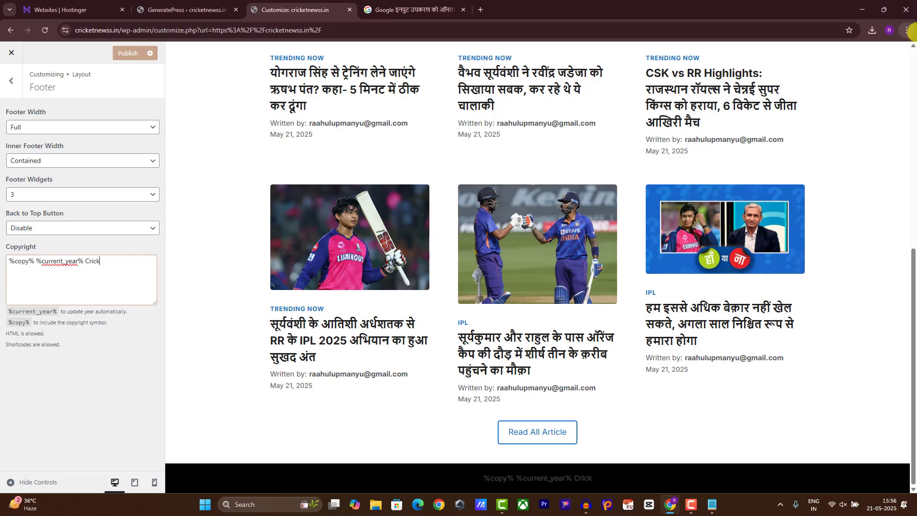
type("et Newss")
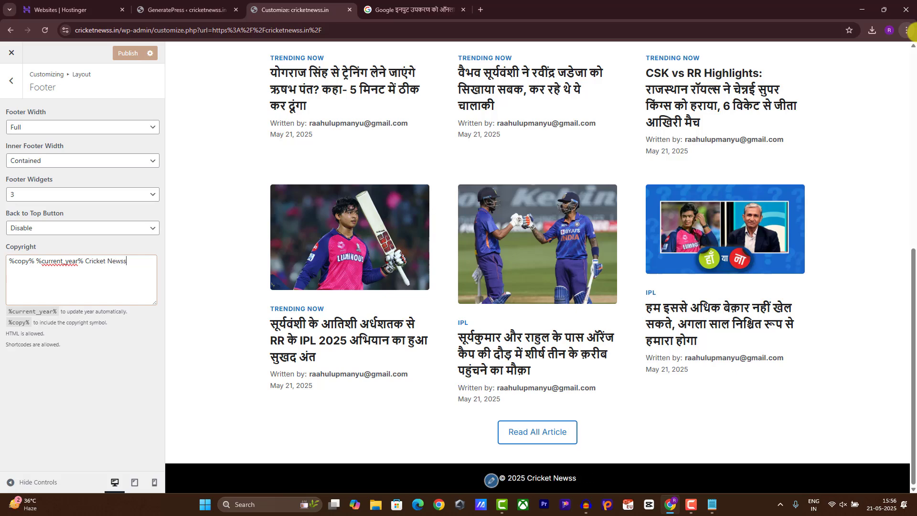
type(", ")
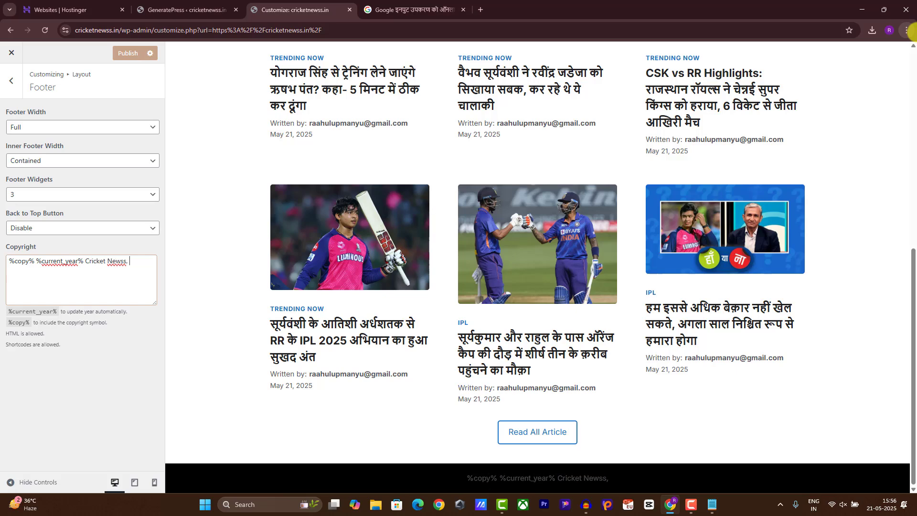
type("All Ri")
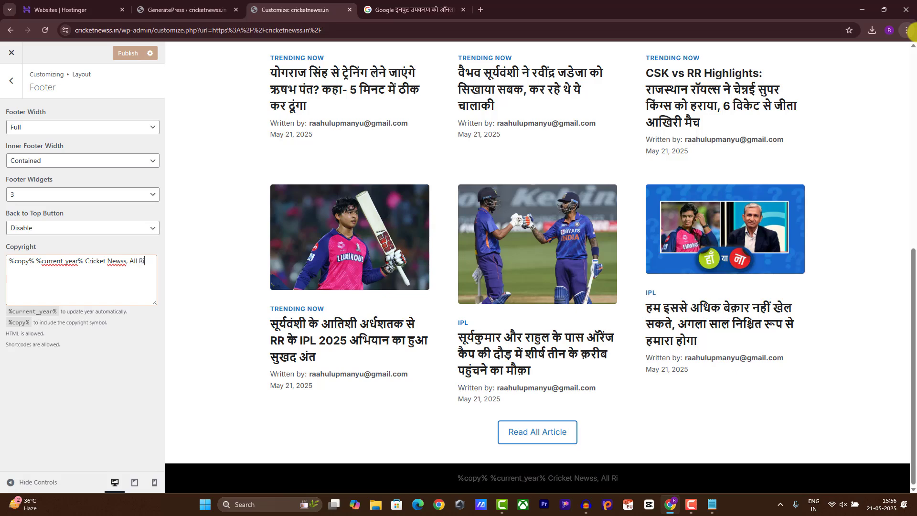
type("ght Reserved")
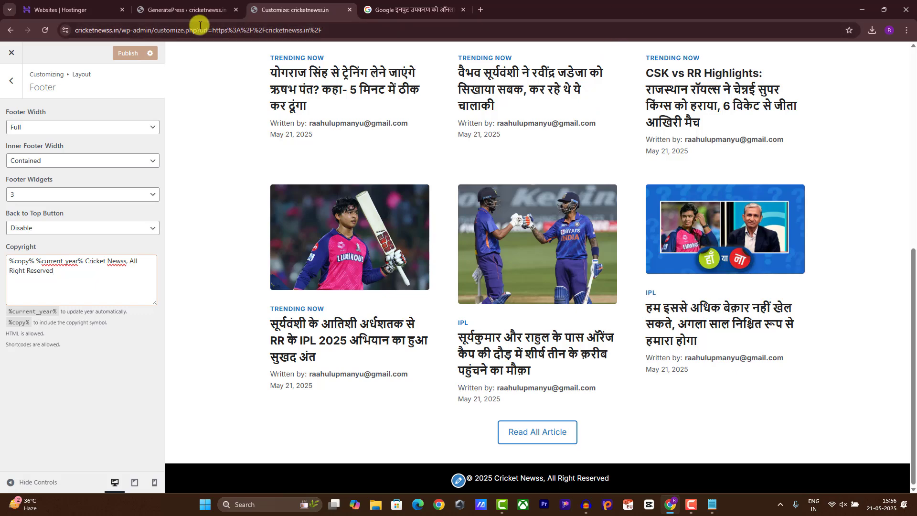
left_click(127, 53)
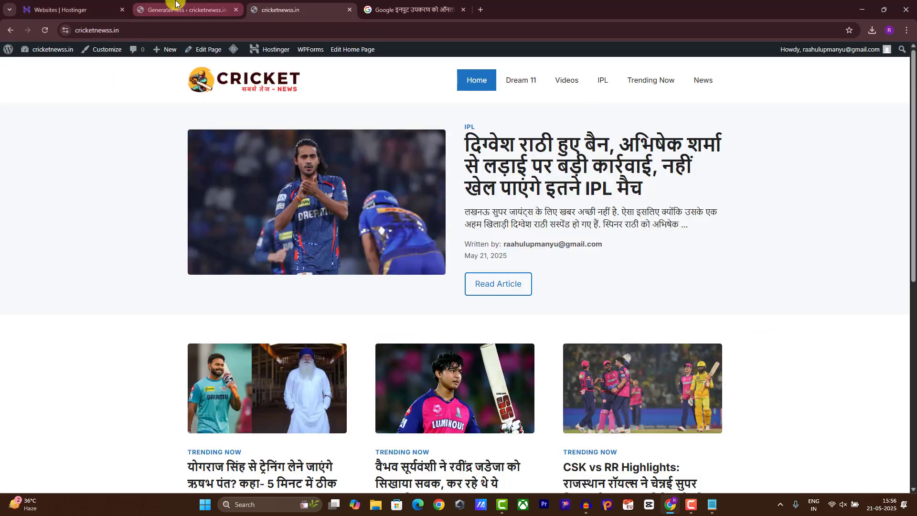
Step: Open WPForms in the WordPress admin, start creating a form and dismiss the form builder's welcome message
left_click(175, 4)
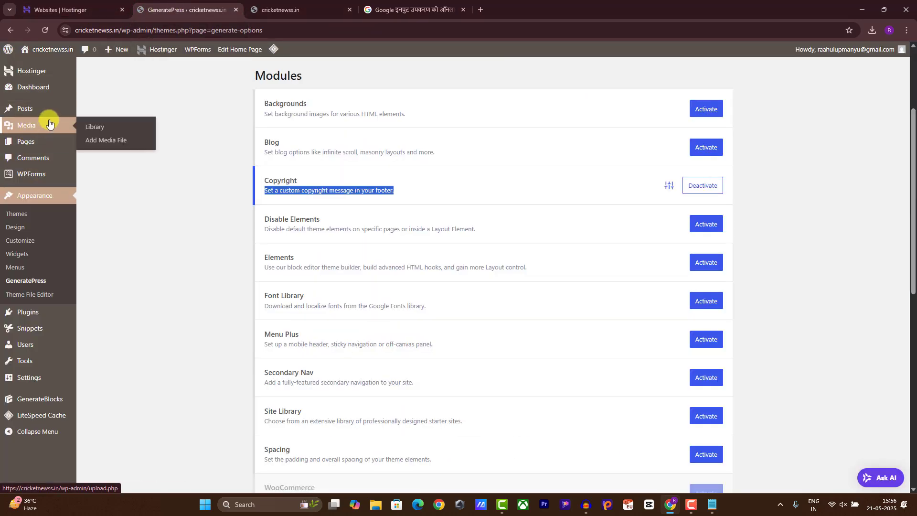
mouse_move(44, 145)
mouse_move(45, 176)
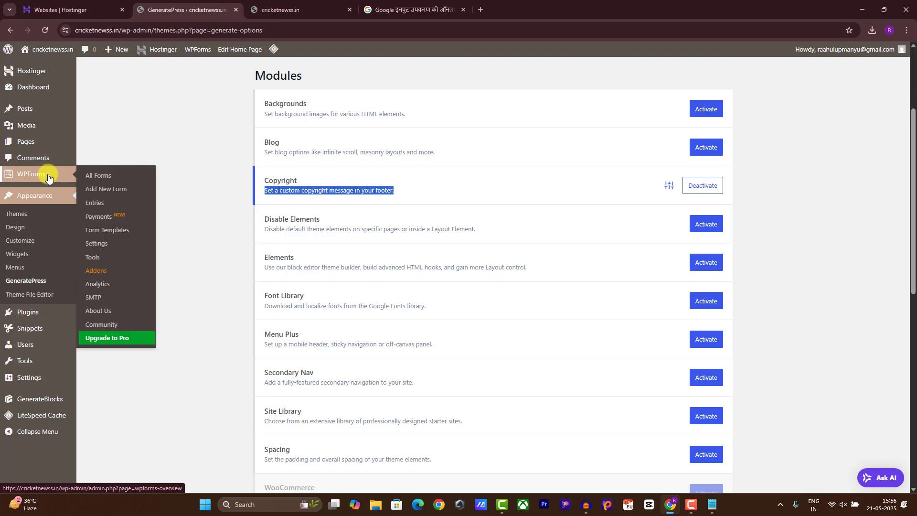
left_click(101, 178)
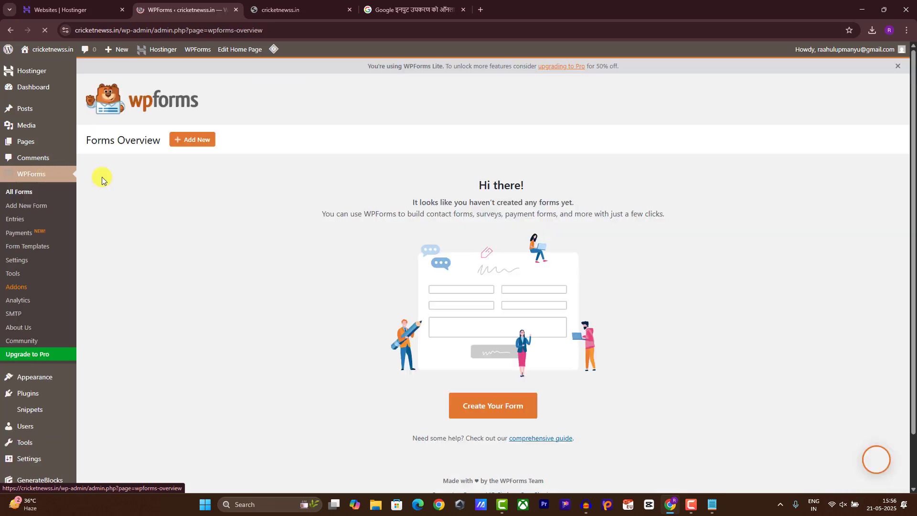
left_click(489, 404)
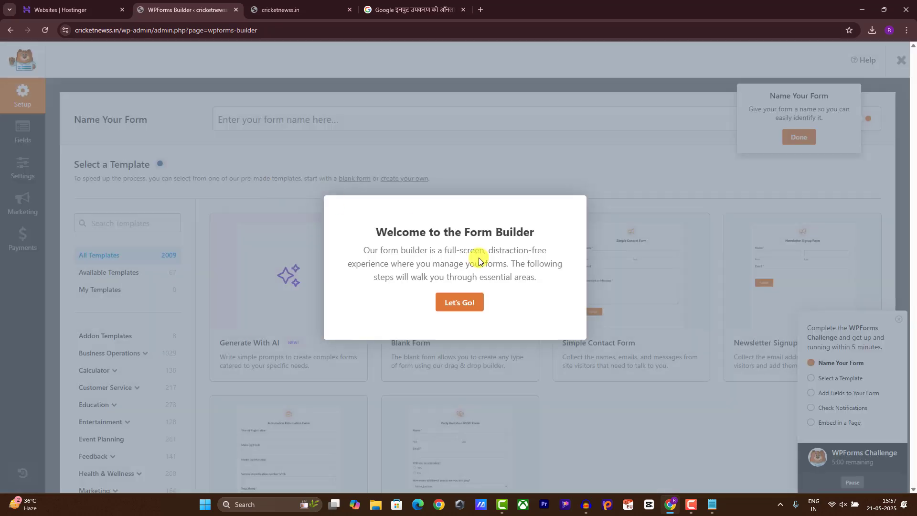
left_click(454, 302)
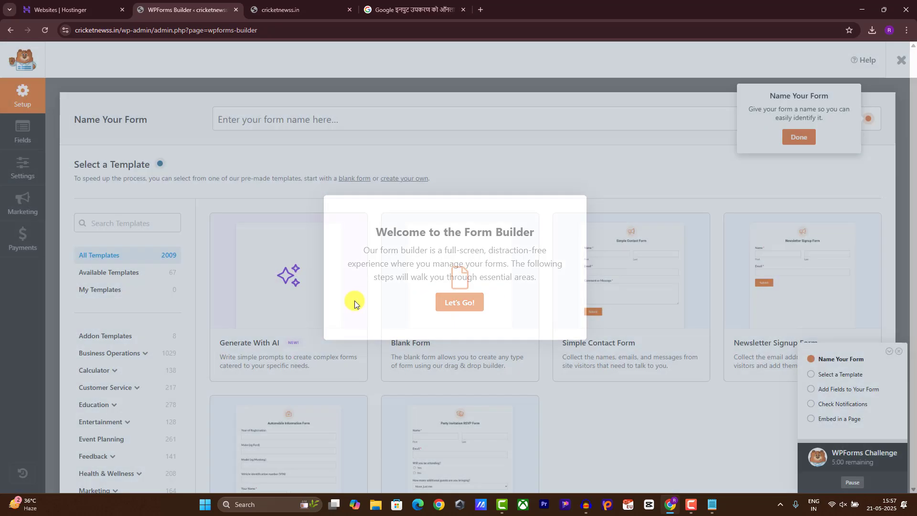
Step: Browse the available form templates, preview the Simple Contact Form demo and create a form from that template
left_click(817, 137)
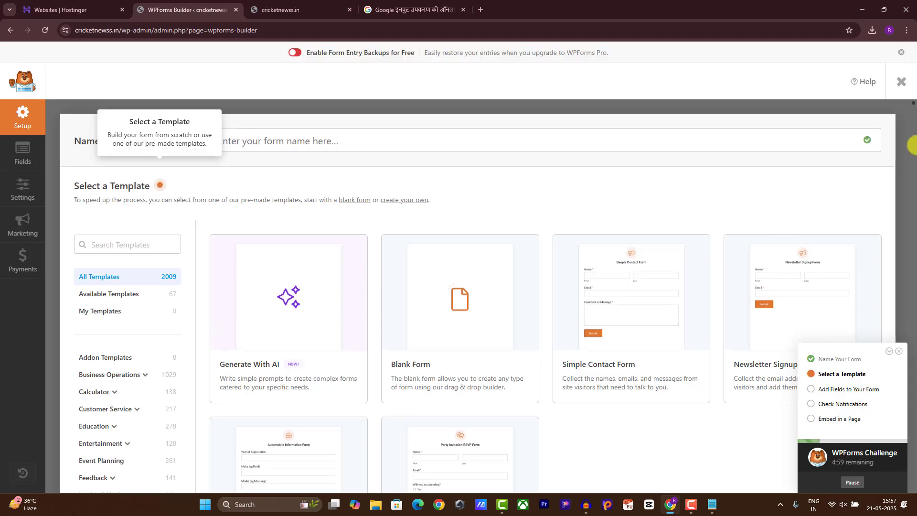
left_click(113, 293)
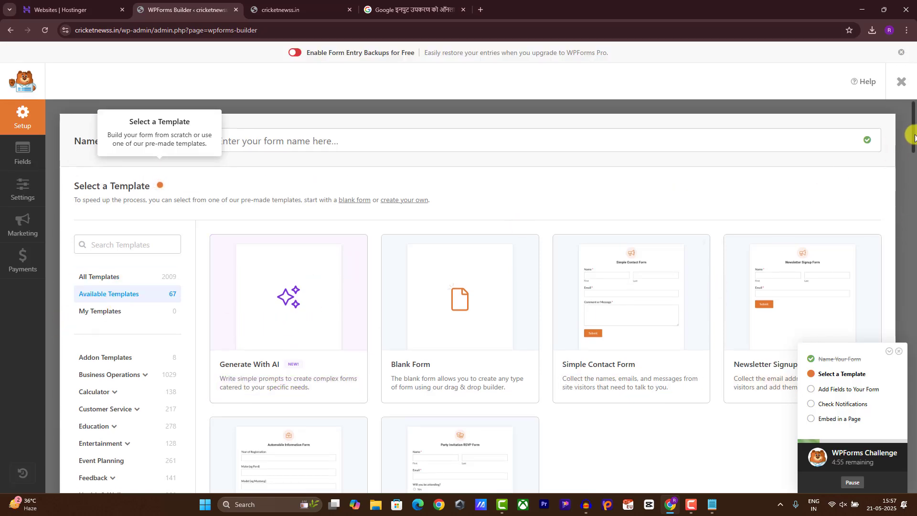
left_click_drag(913, 137, 913, 158)
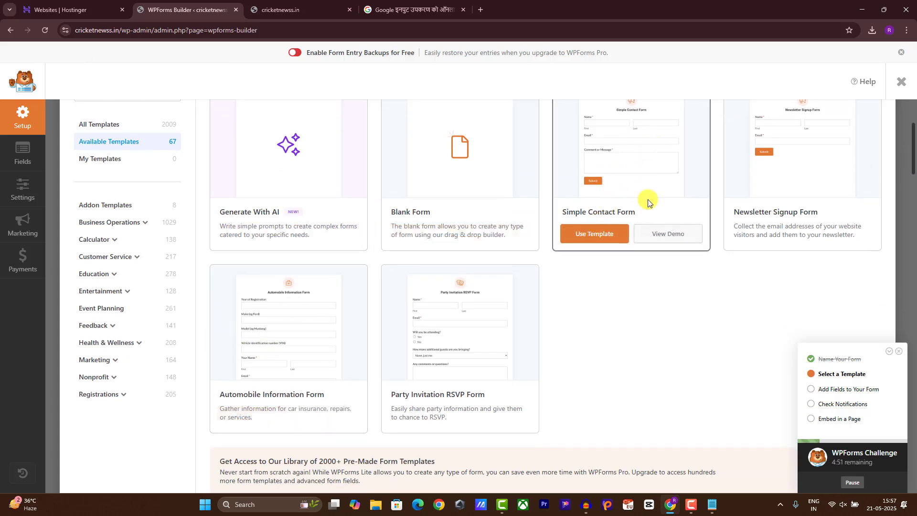
left_click(645, 233)
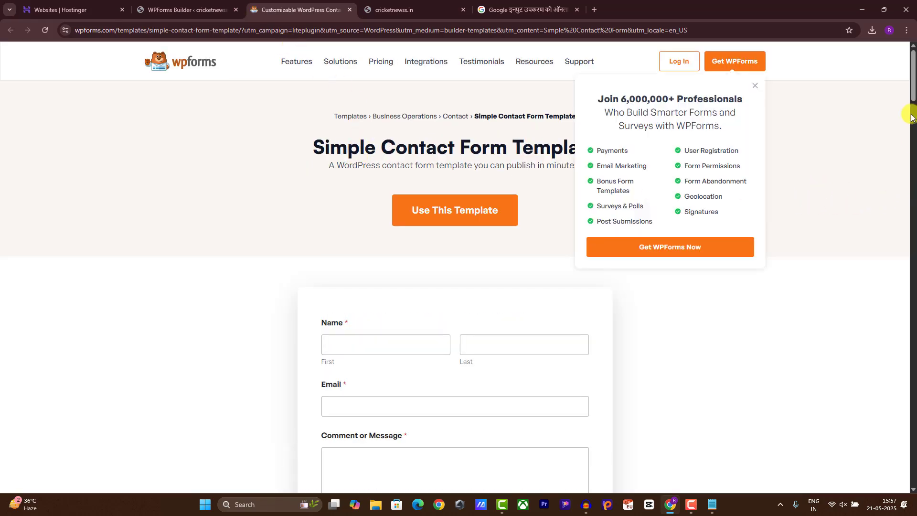
left_click(181, 10)
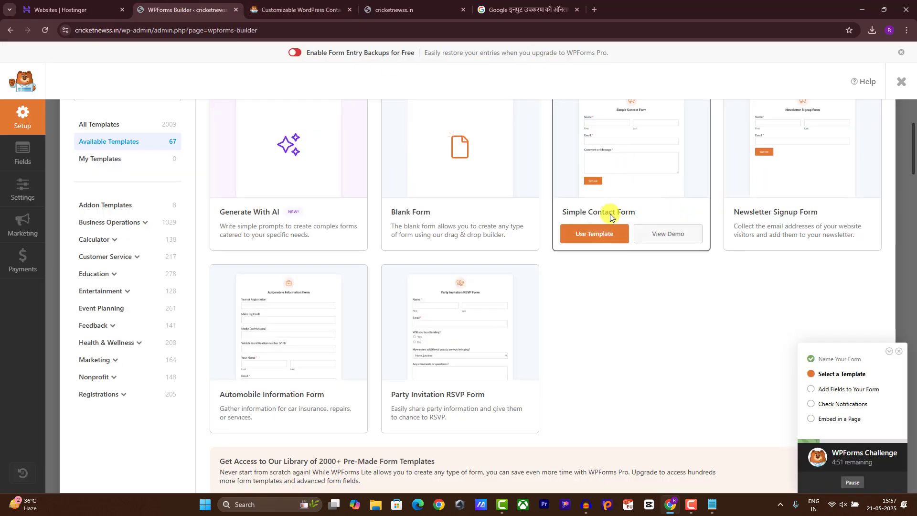
left_click(596, 230)
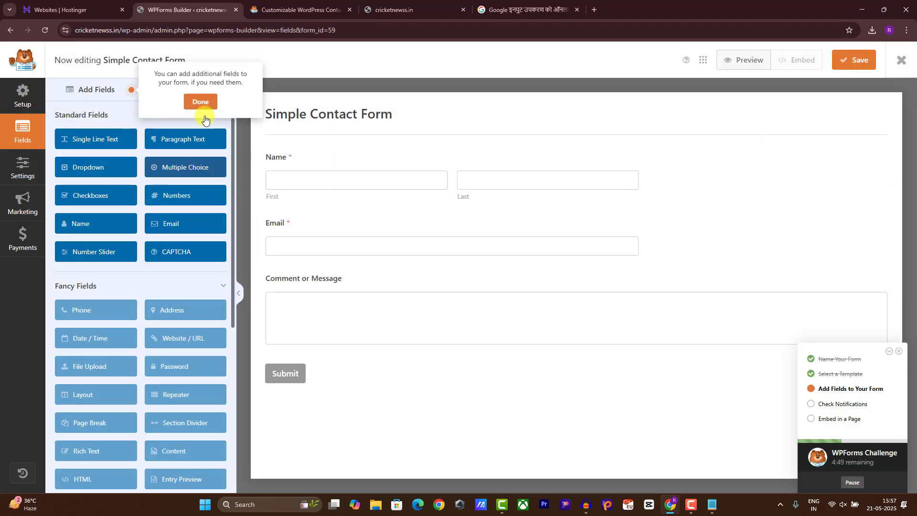
Step: Acknowledge the fields and notification hints, dismiss the embed prompt and end the WPForms Challenge
left_click(203, 101)
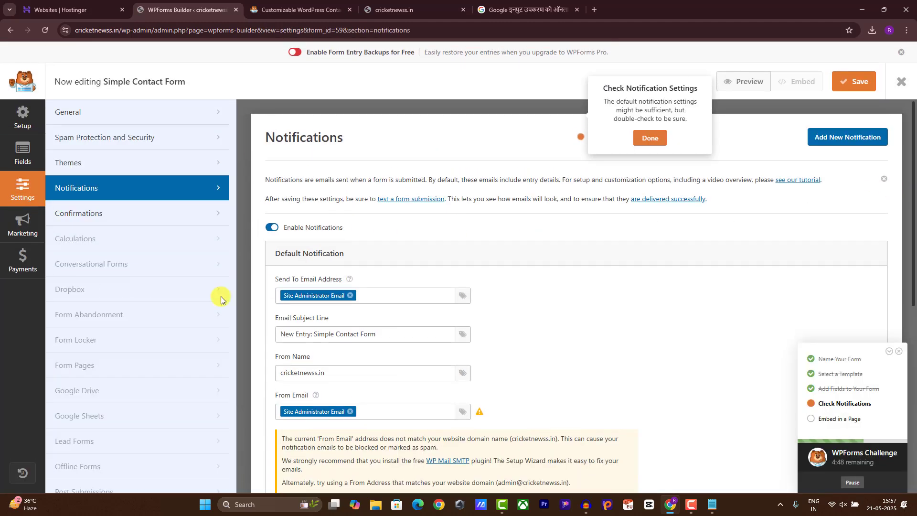
left_click(659, 138)
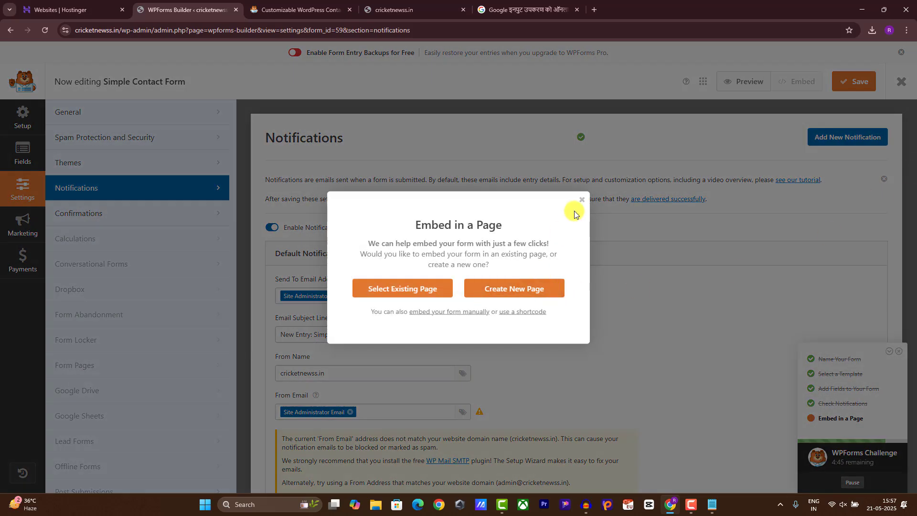
left_click_drag(581, 203, 849, 389)
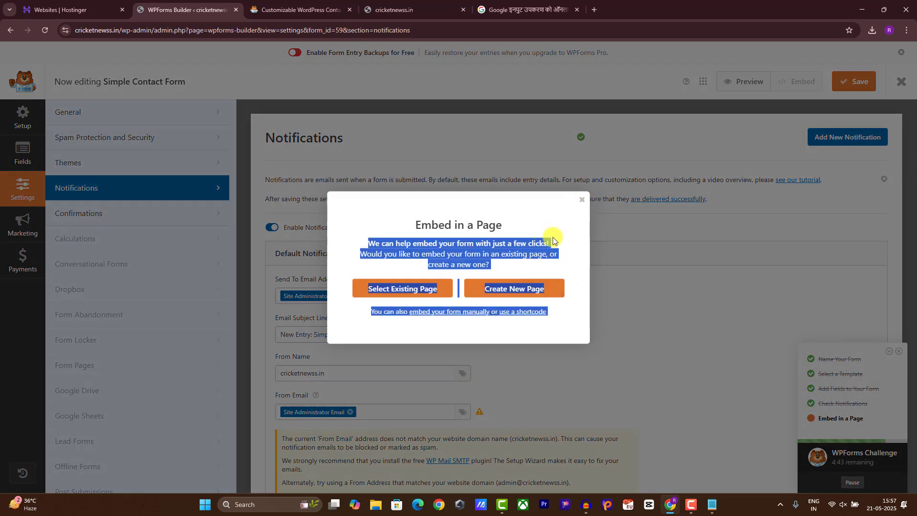
left_click(582, 200)
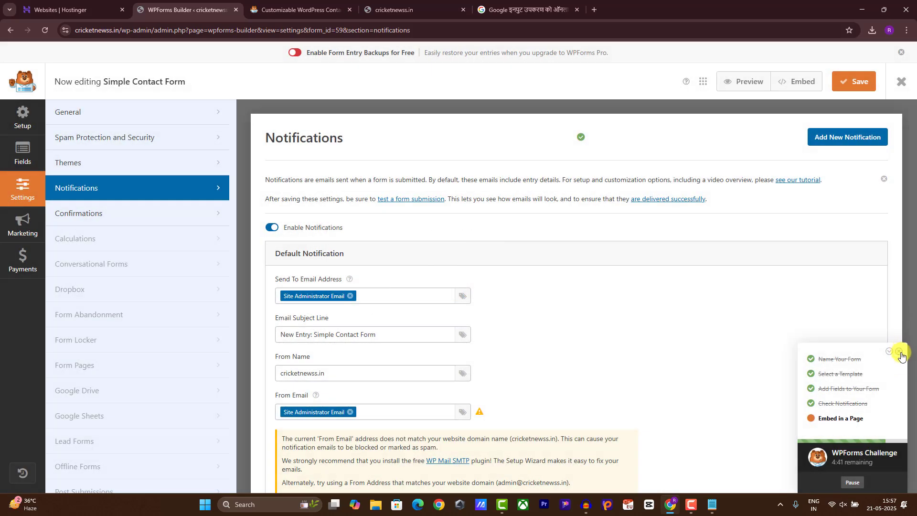
left_click(900, 353)
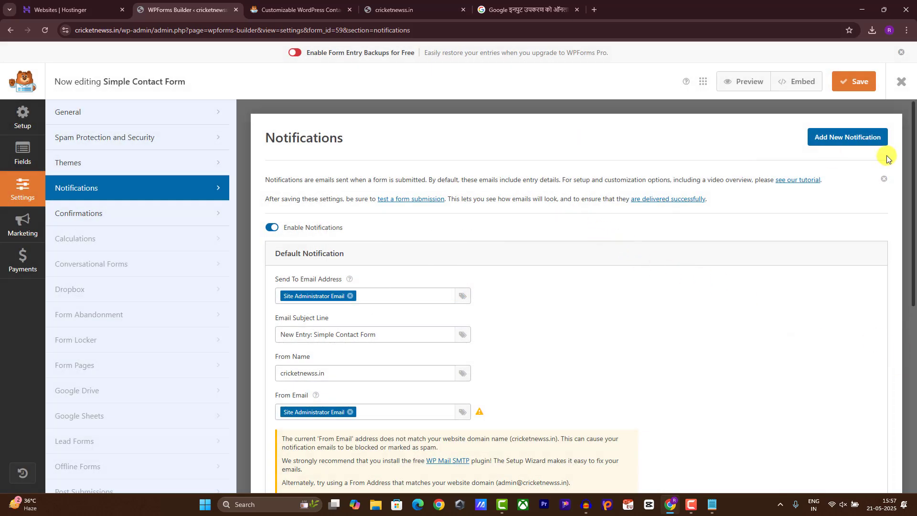
Step: Save the Simple Contact Form and exit the form builder without embedding it in a page
left_click(854, 81)
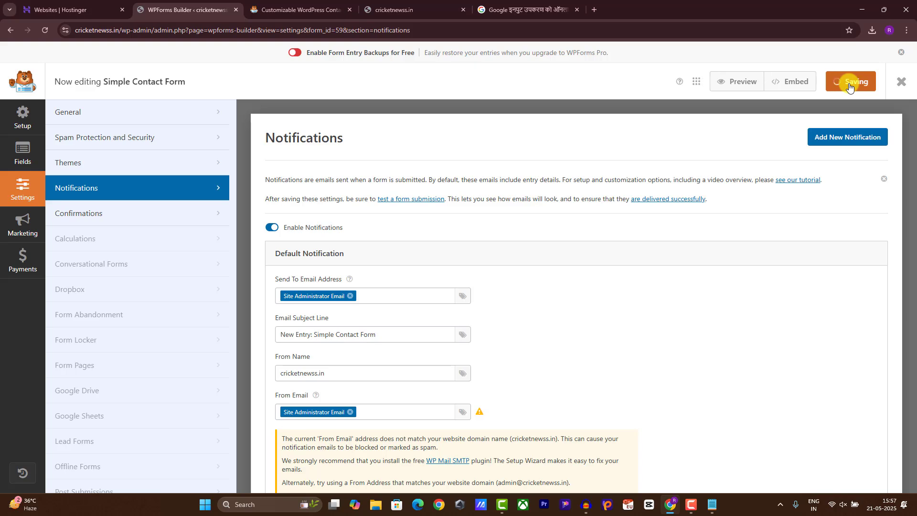
left_click(795, 85)
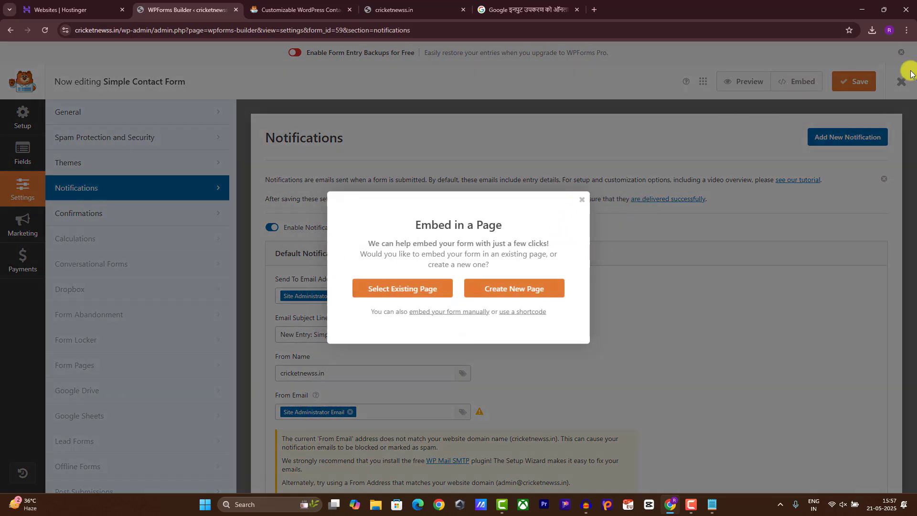
left_click(583, 199)
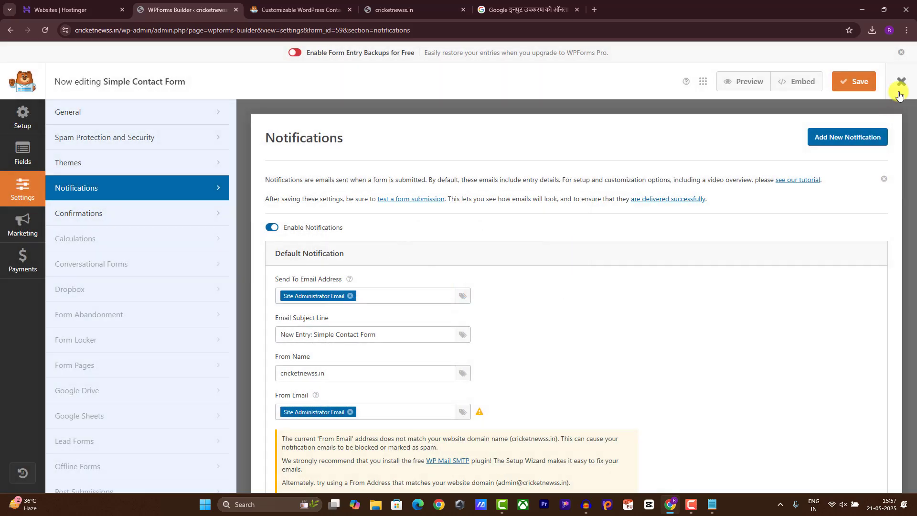
left_click(900, 82)
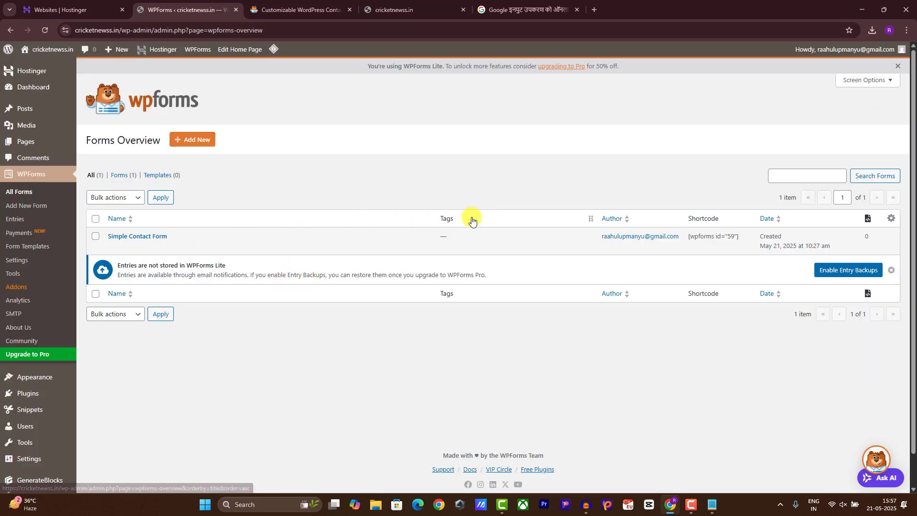
Step: Copy the Simple Contact Form's shortcode and insert [wpforms id="59"] in a Shortcode block on the Contact page
right_click(712, 235)
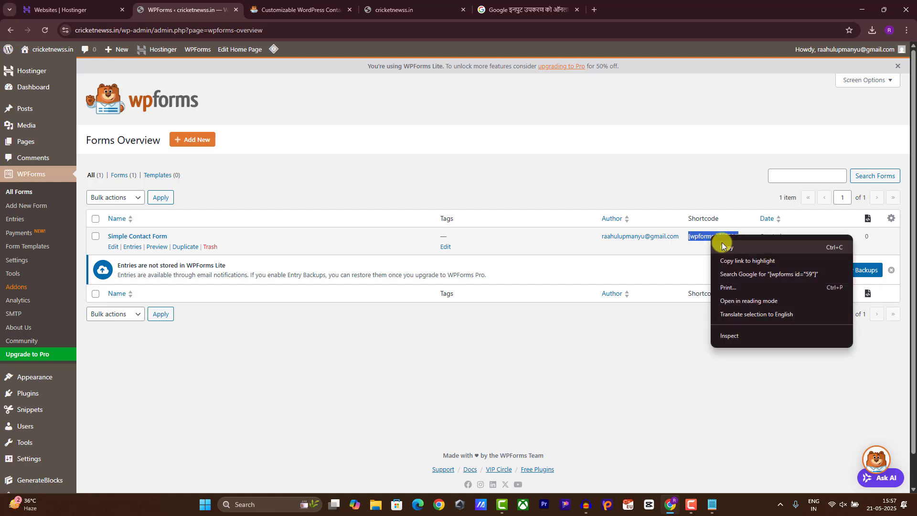
left_click(728, 245)
mouse_move(25, 146)
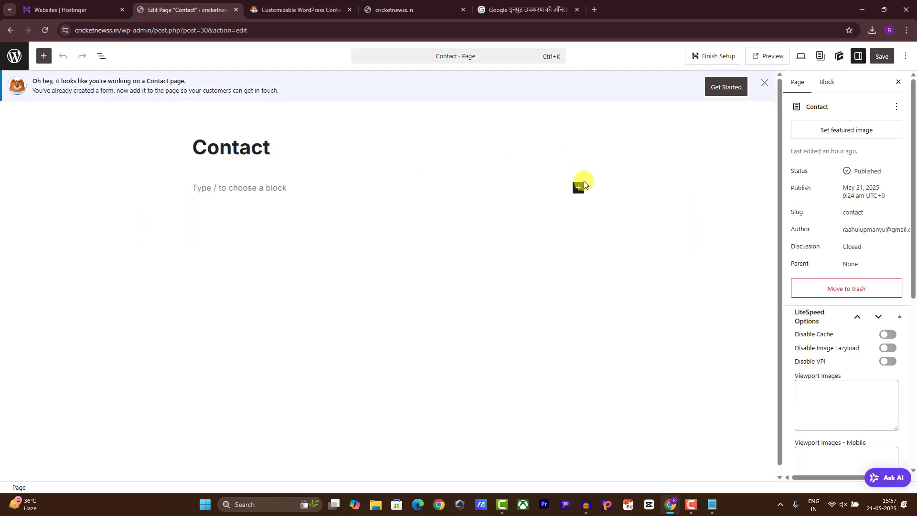
left_click(579, 186)
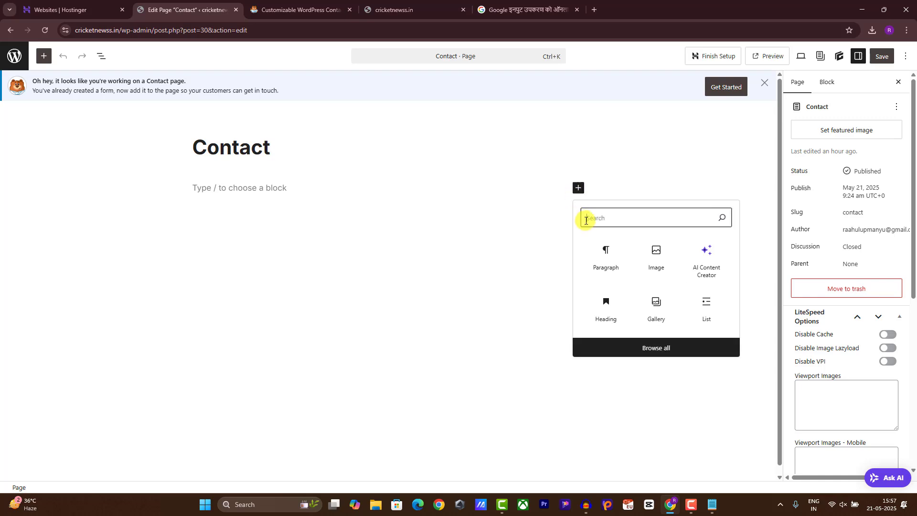
type("shor")
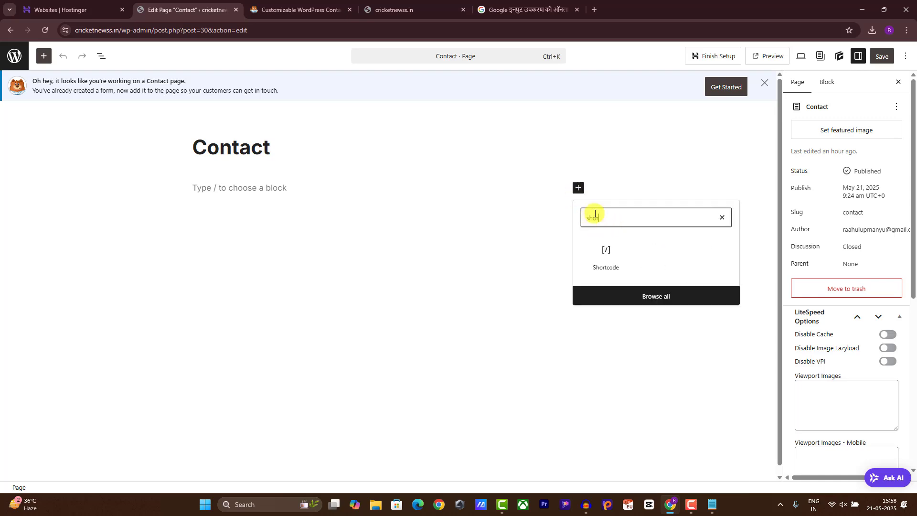
left_click(605, 254)
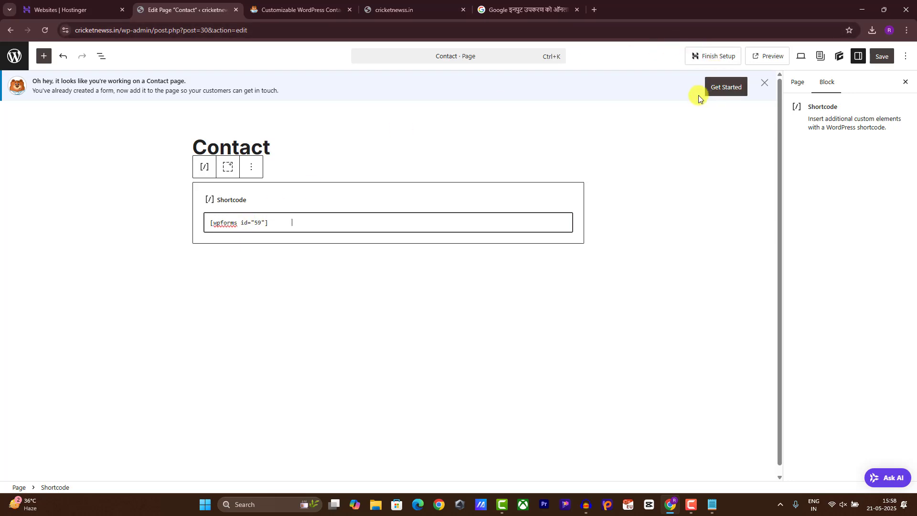
Step: Close the WPForms contact form guide and save the updated Contact page
left_click(718, 88)
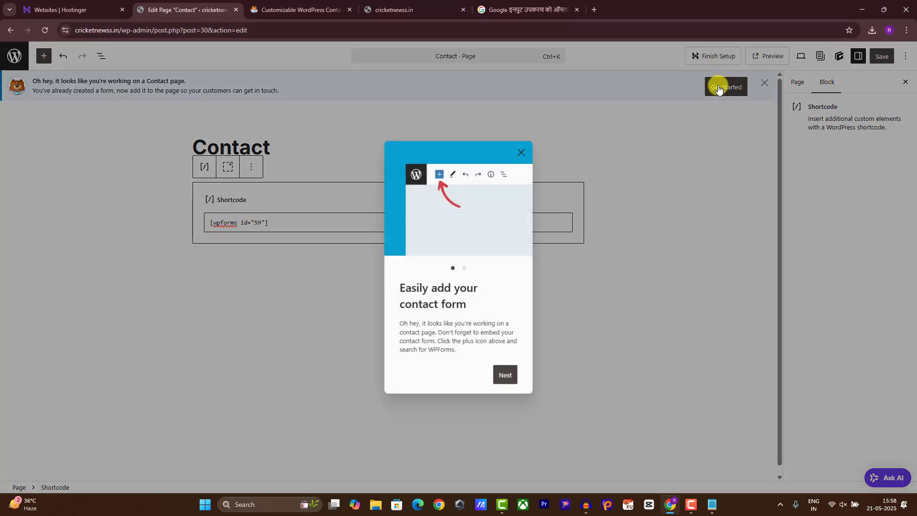
left_click(522, 152)
left_click(888, 57)
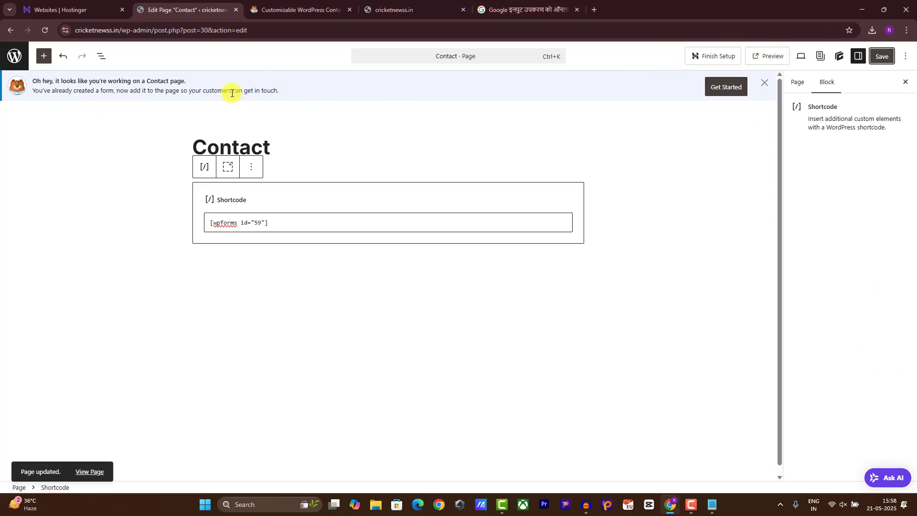
Step: View the live Contact page to check the embedded form, then return to the page list
left_click(10, 30)
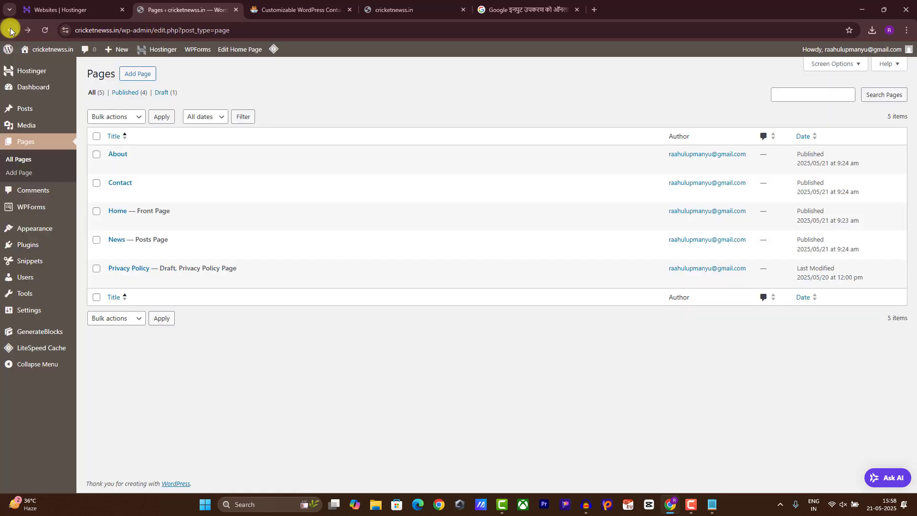
left_click(182, 194)
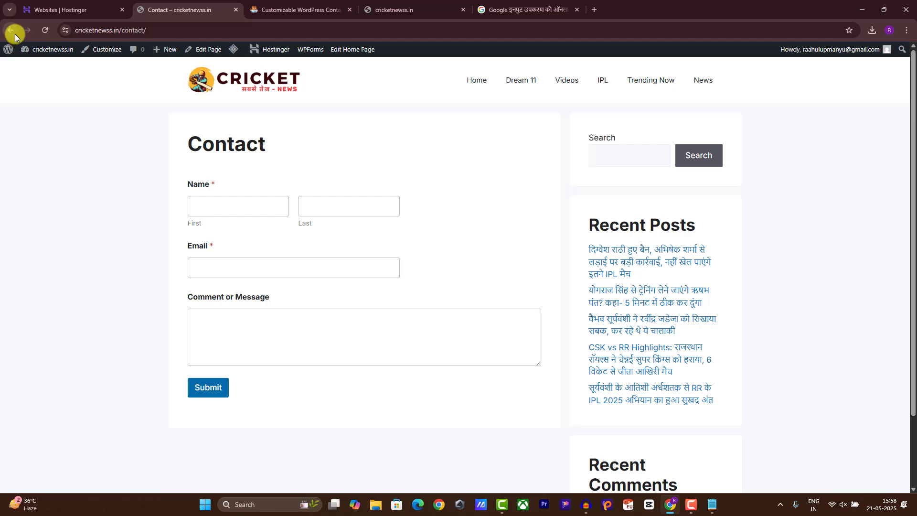
left_click(10, 30)
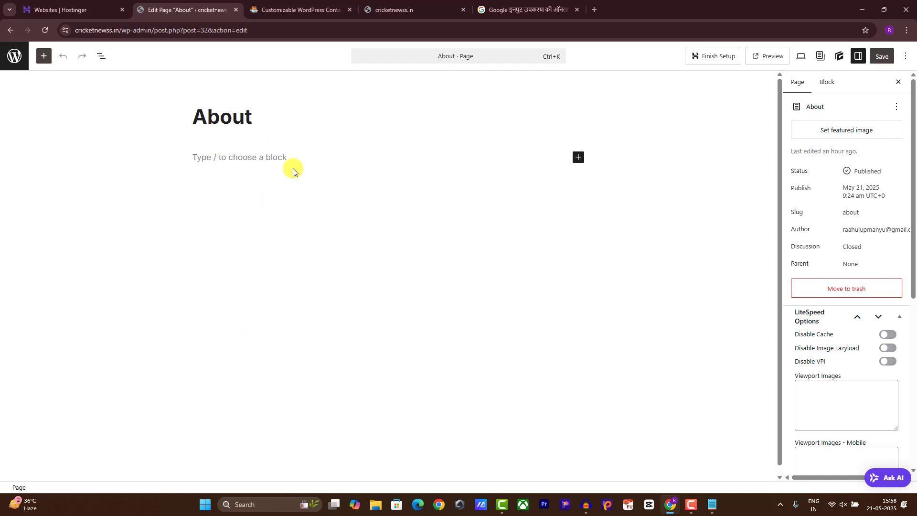
left_click(258, 159)
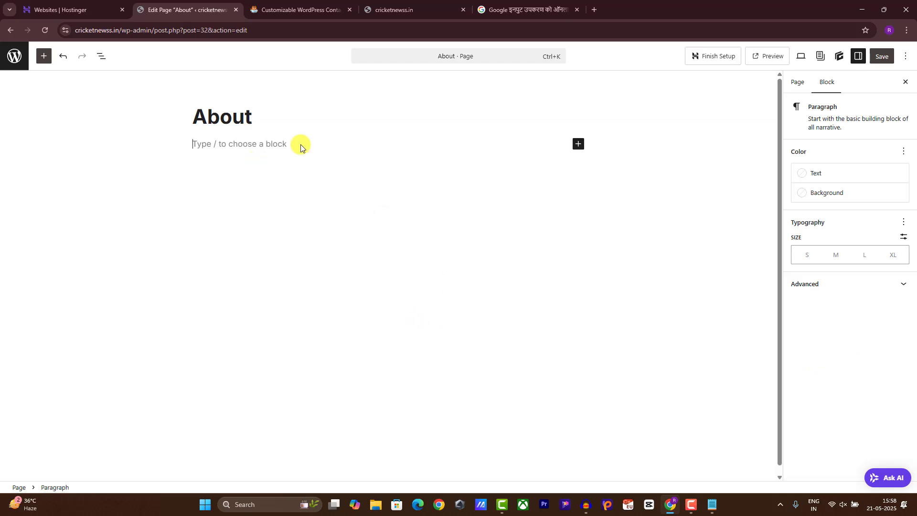
left_click(10, 29)
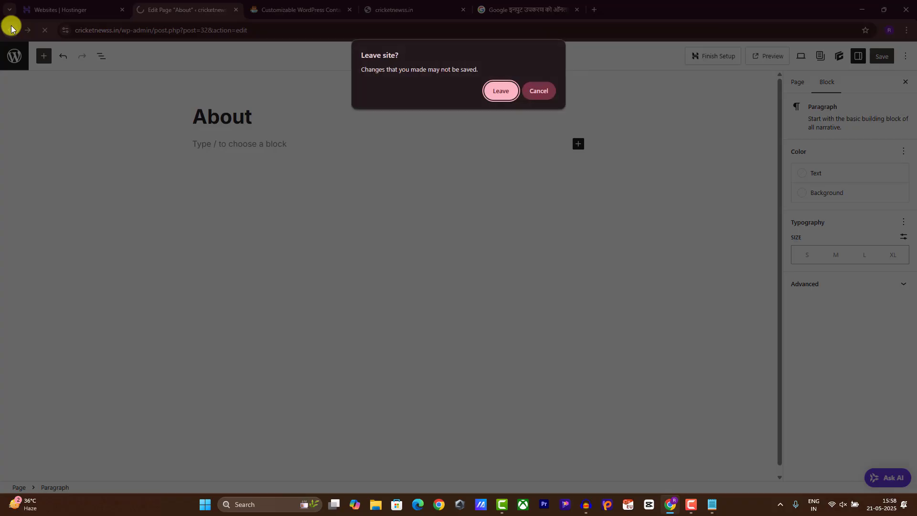
left_click(498, 90)
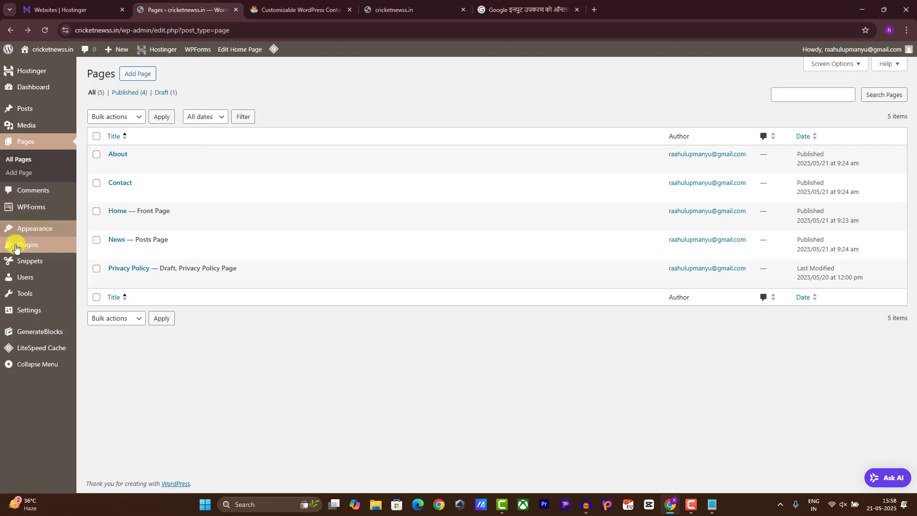
Step: Create a new WordPress navigation menu named "Footer" without assigning it a display location
mouse_move(35, 229)
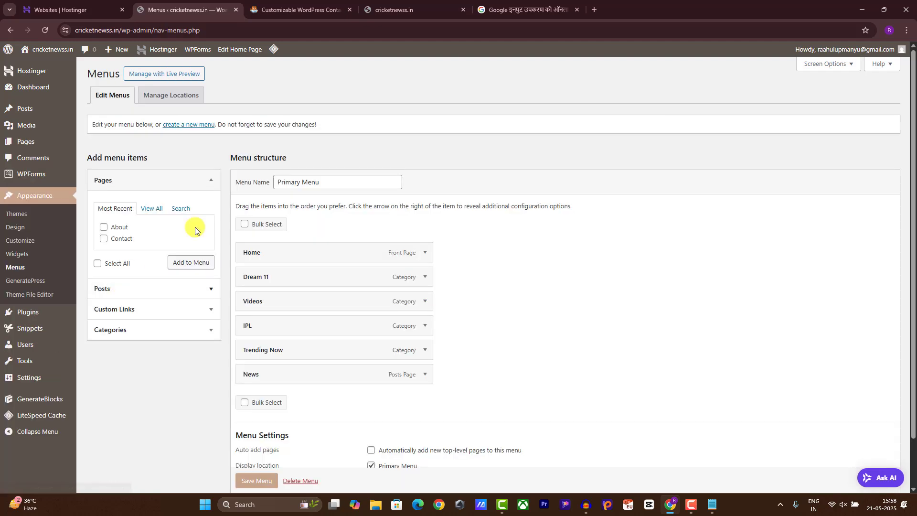
left_click(192, 125)
left_click(309, 181)
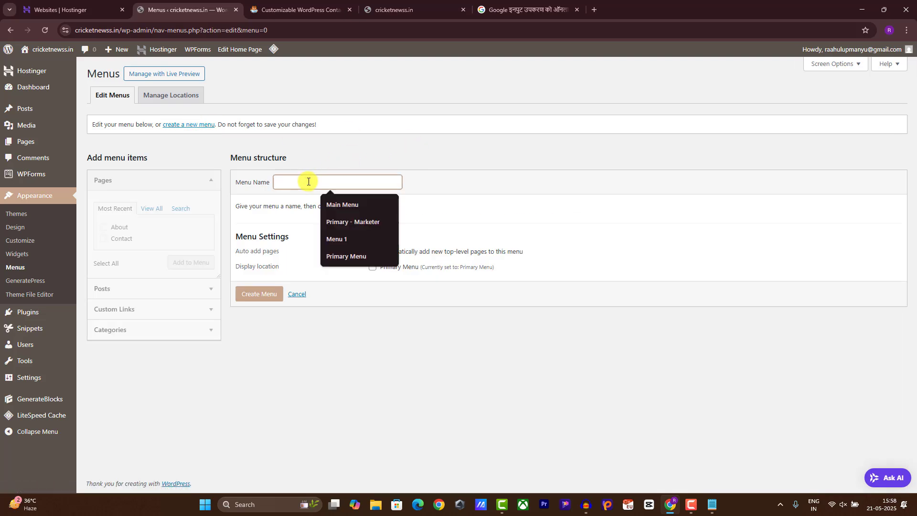
type("Footer")
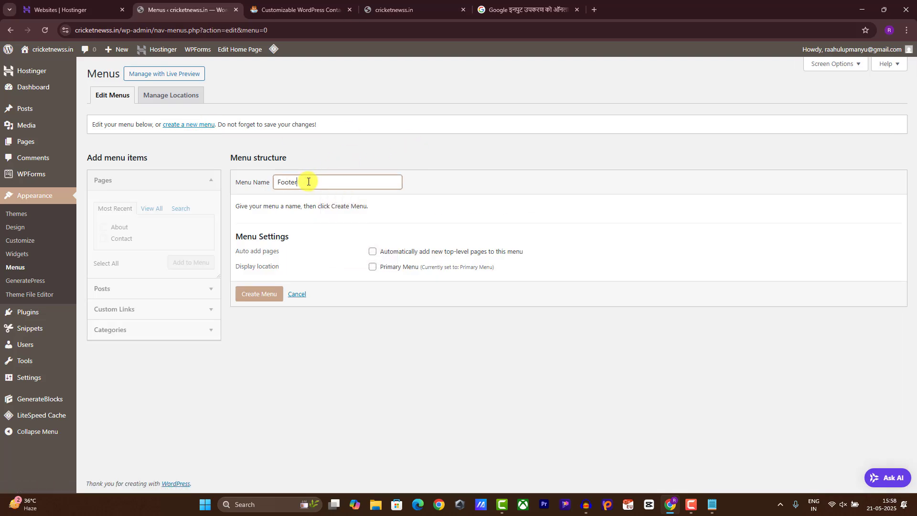
left_click(257, 292)
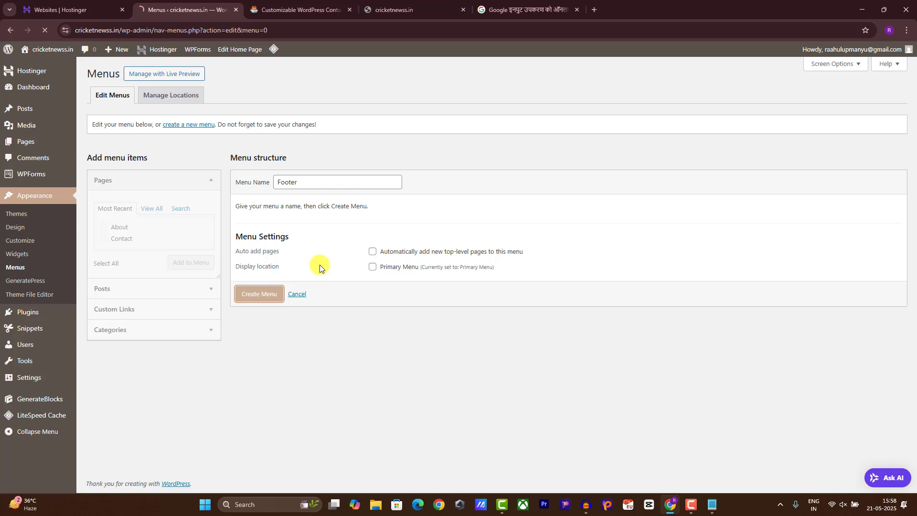
Step: Add the Home, About and Contact pages to the Footer menu and save it
left_click(152, 243)
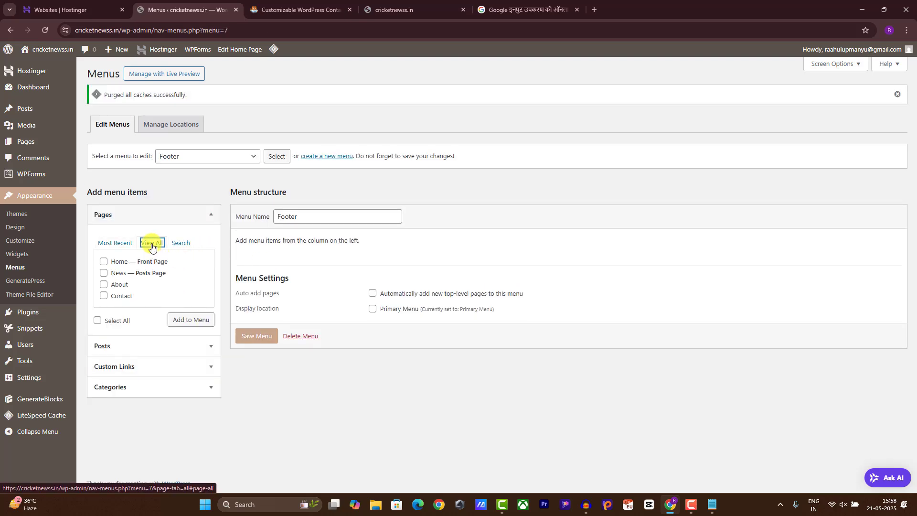
left_click(104, 295)
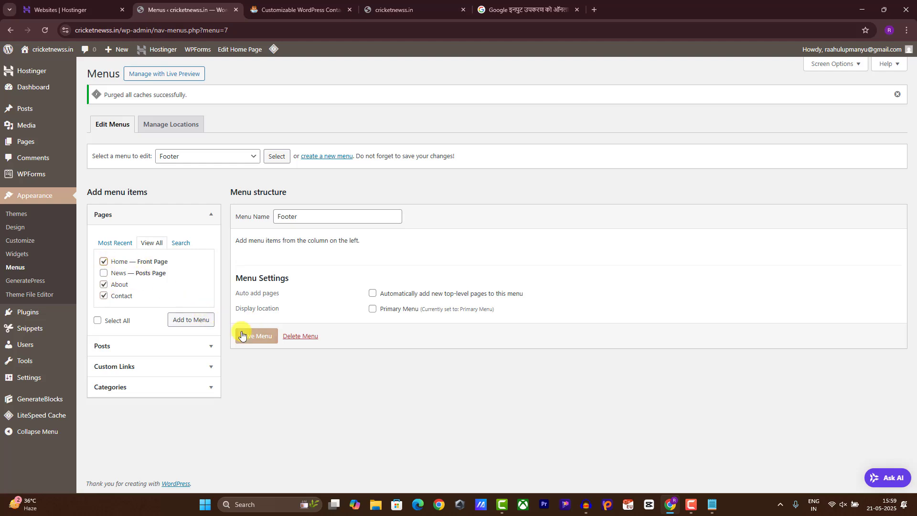
left_click(193, 320)
left_click(256, 453)
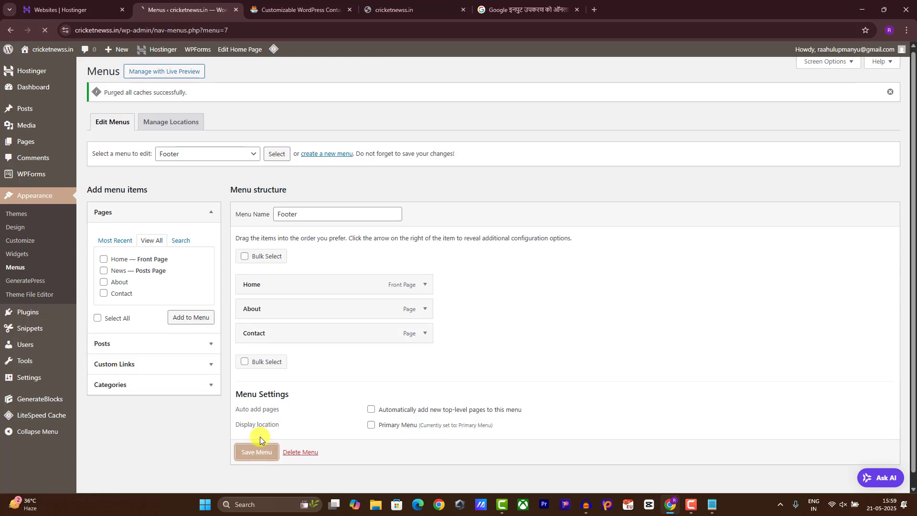
Step: Review the live homepage from the header down to the copyright line and footer menu
left_click(384, 9)
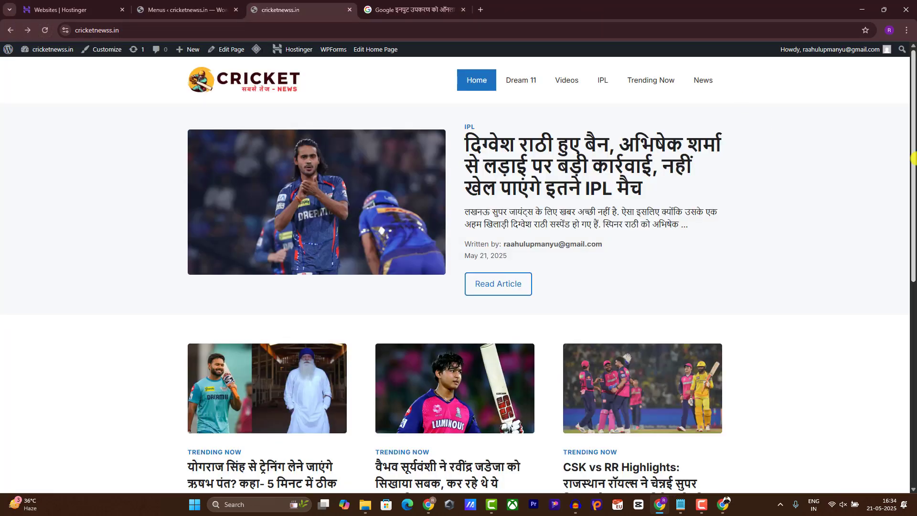
scroll(913, 158, "down", 8)
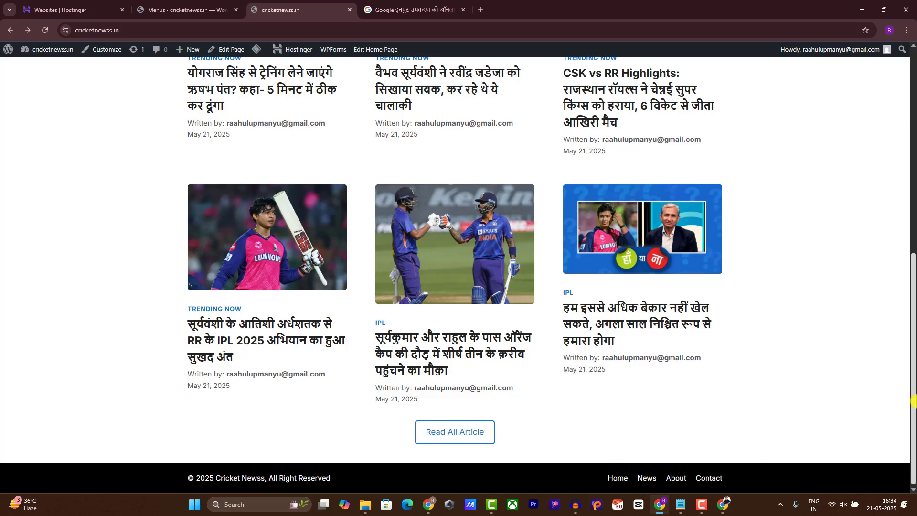
scroll(674, 482, "up", 10)
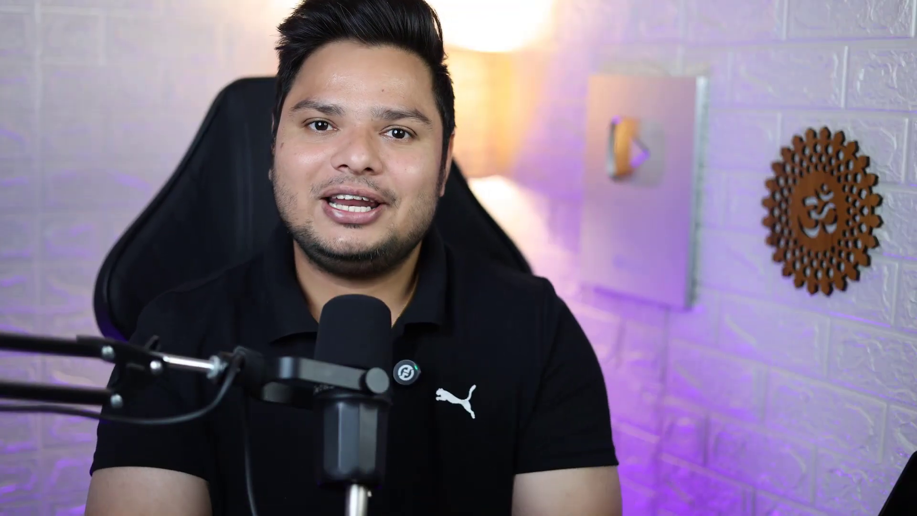